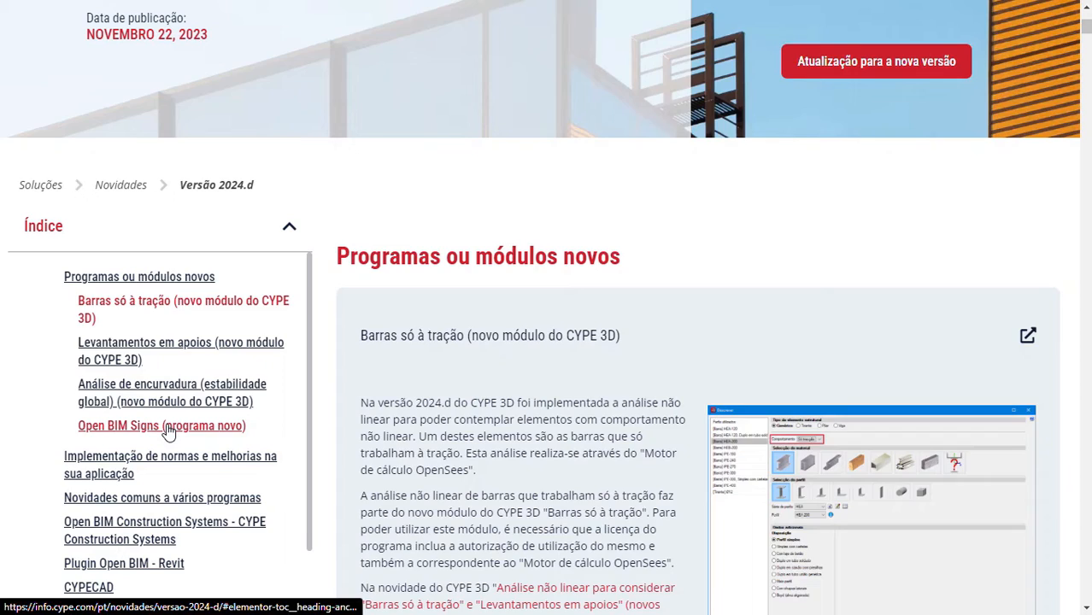
# - Review the 2024.d release notes on Open BIM Signs and the new CYPE 3D modules for tension-only bars and support uplift
pyautogui.click(168, 427)
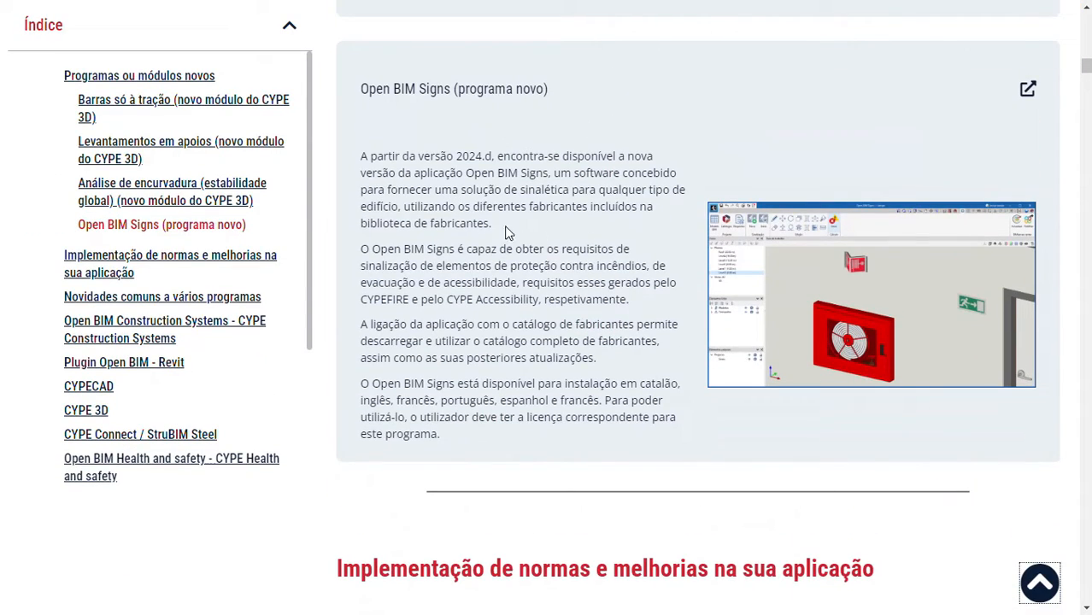
pyautogui.click(156, 109)
pyautogui.scroll(-4, 406, 211)
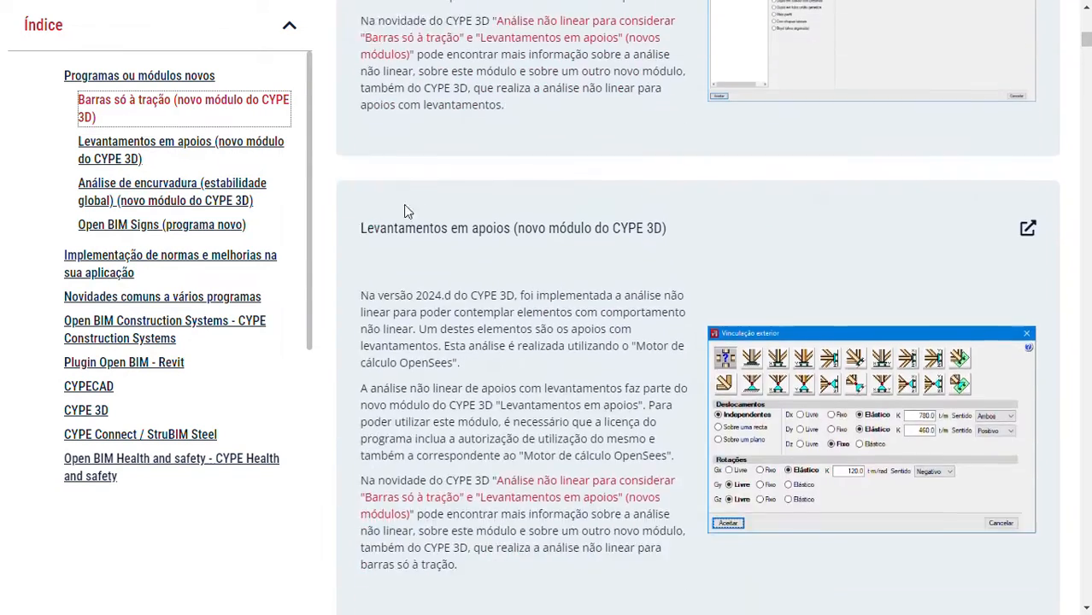
pyautogui.scroll(-6, 406, 213)
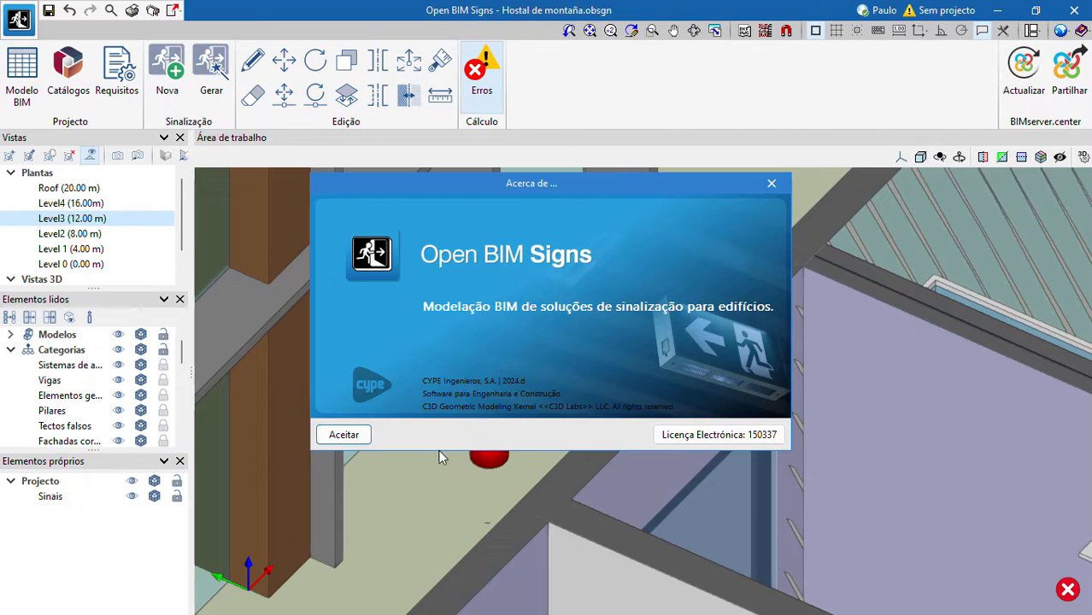
# - Inspect the BIM model update settings and the BIMserver.center project selection options, leaving both without changes
pyautogui.click(344, 435)
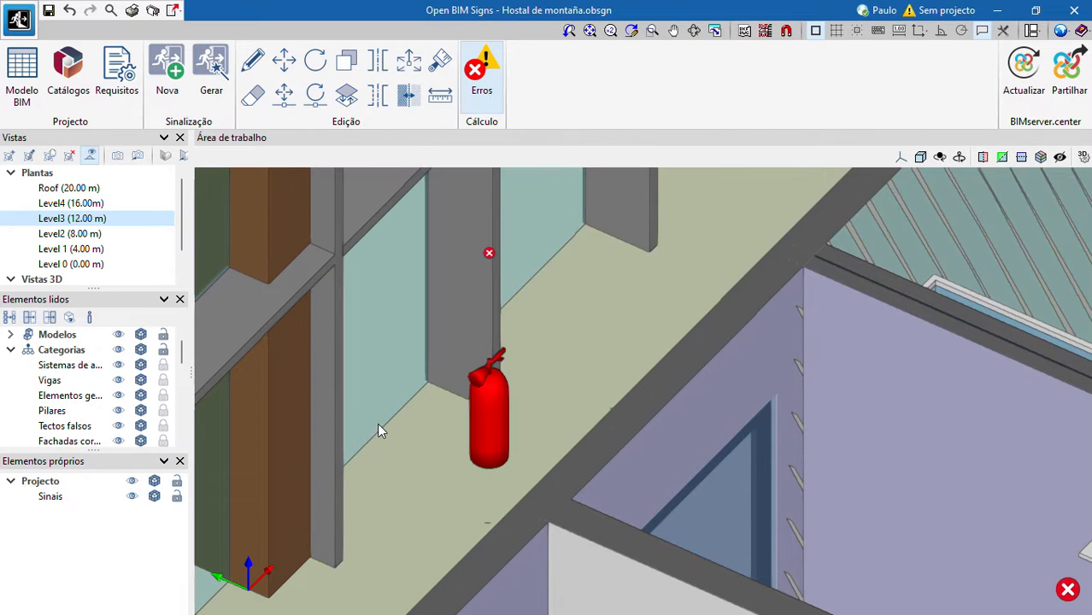
pyautogui.click(1022, 81)
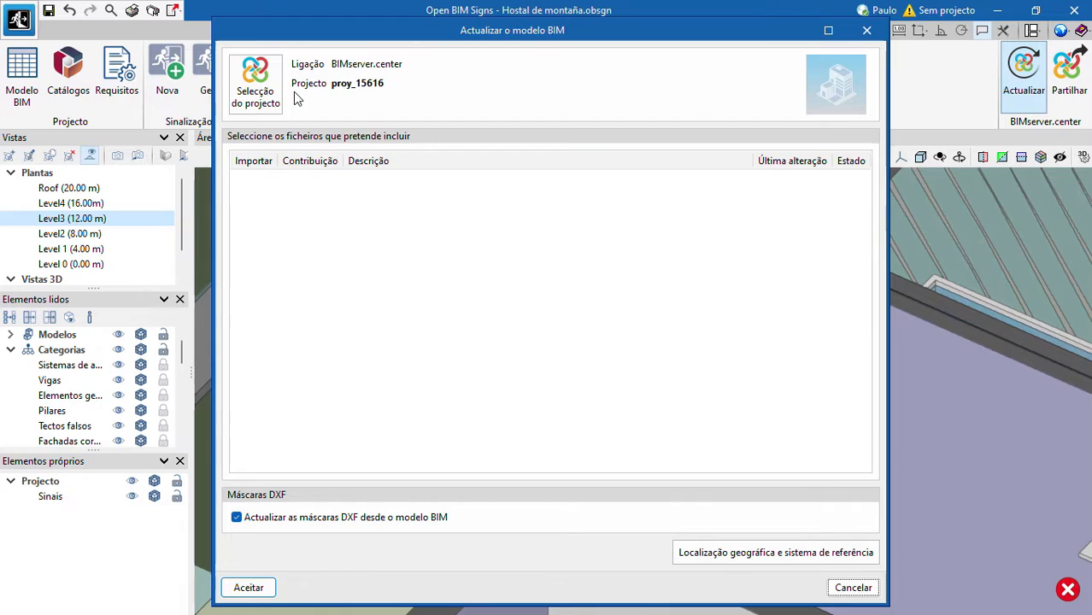
pyautogui.click(255, 82)
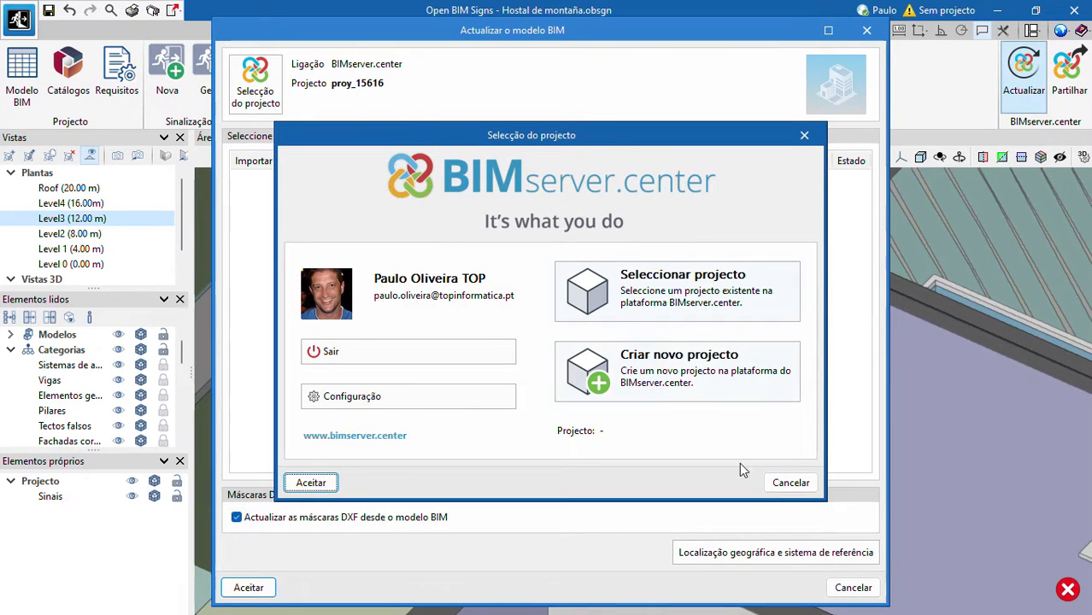
pyautogui.click(791, 483)
pyautogui.click(853, 588)
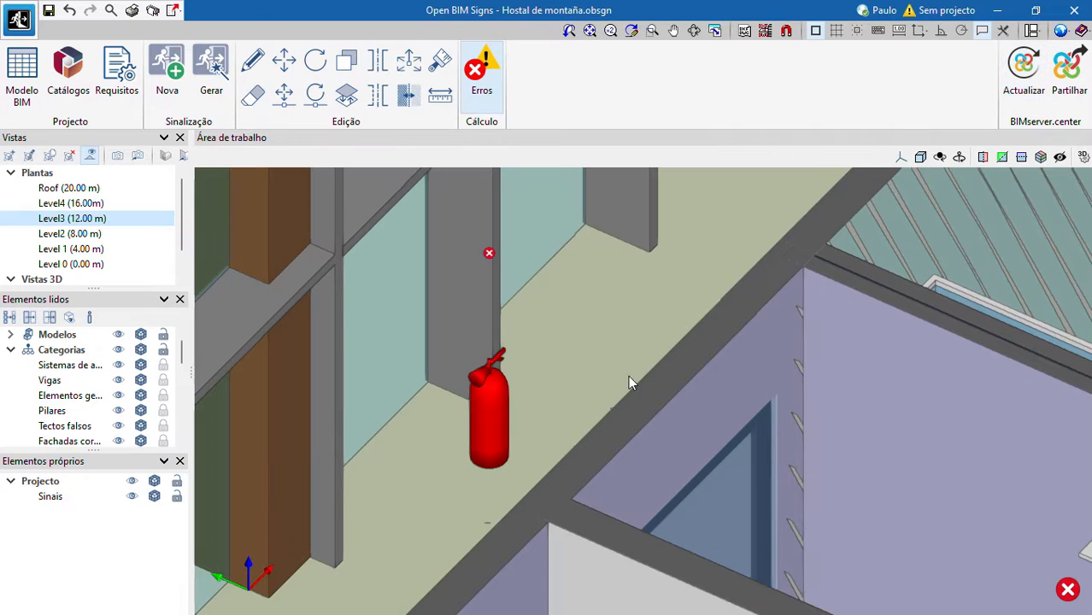
# - Check the manufacturer catalogue maintenance for S3F Signs and the other catalogues, and leave without changes
pyautogui.click(79, 85)
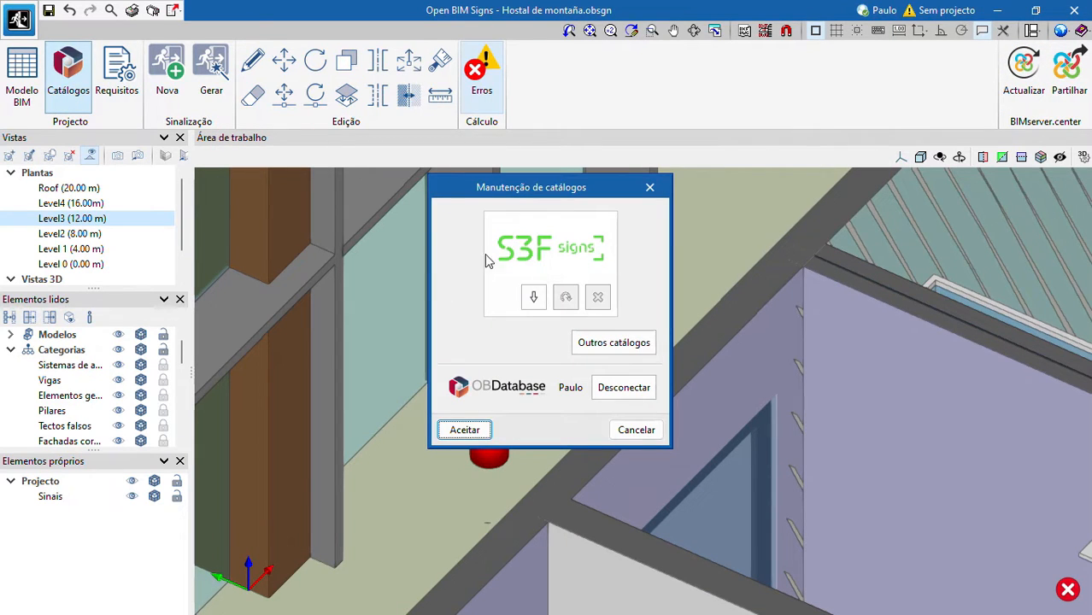
pyautogui.click(534, 300)
pyautogui.click(600, 352)
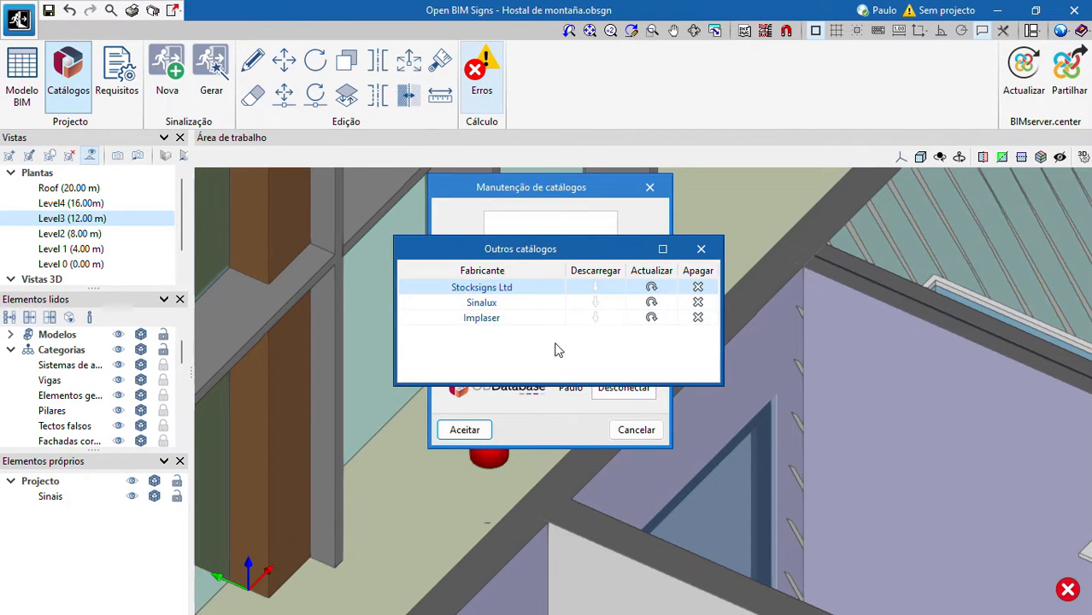
pyautogui.click(700, 249)
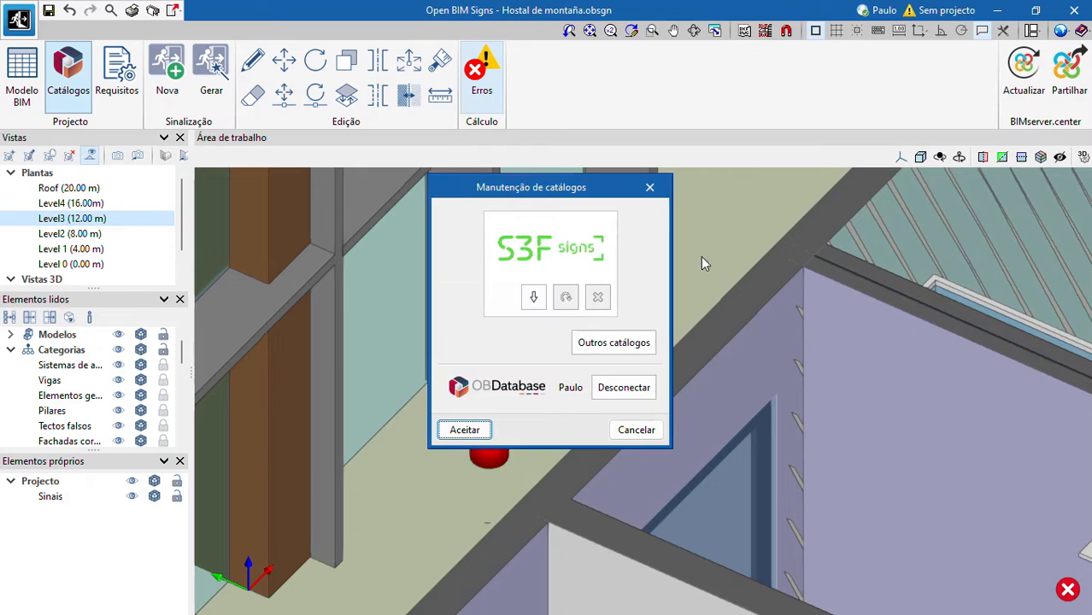
pyautogui.click(635, 432)
# - For a new sign, choose the S3F Signs fire safety (Segurança contra incêndio) panoramic EXTINTOR model with the downward arrow, 150 x 200 mm
pyautogui.click(165, 72)
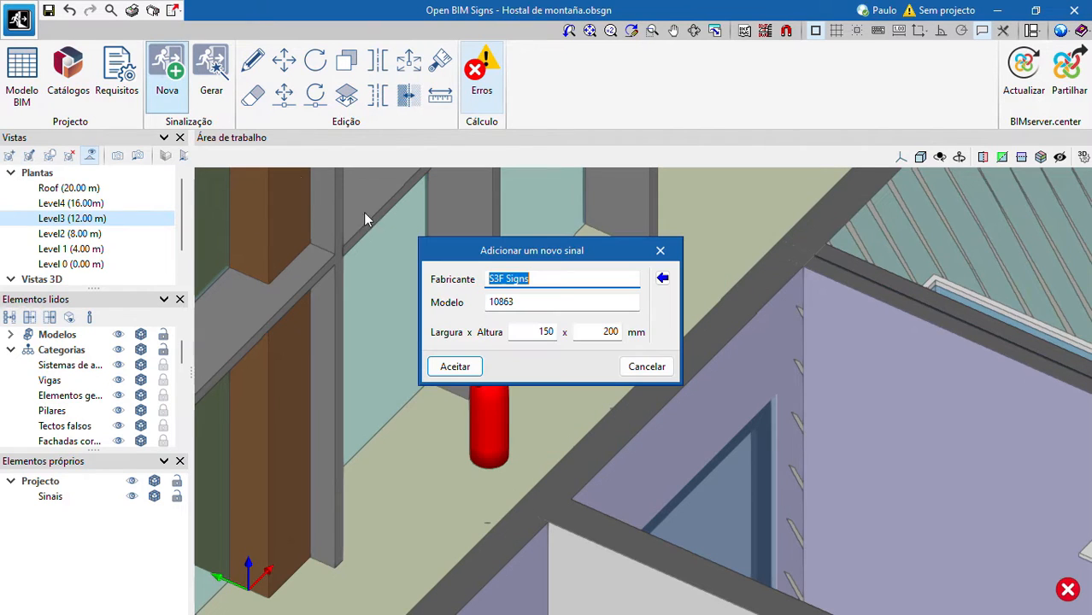
pyautogui.click(662, 281)
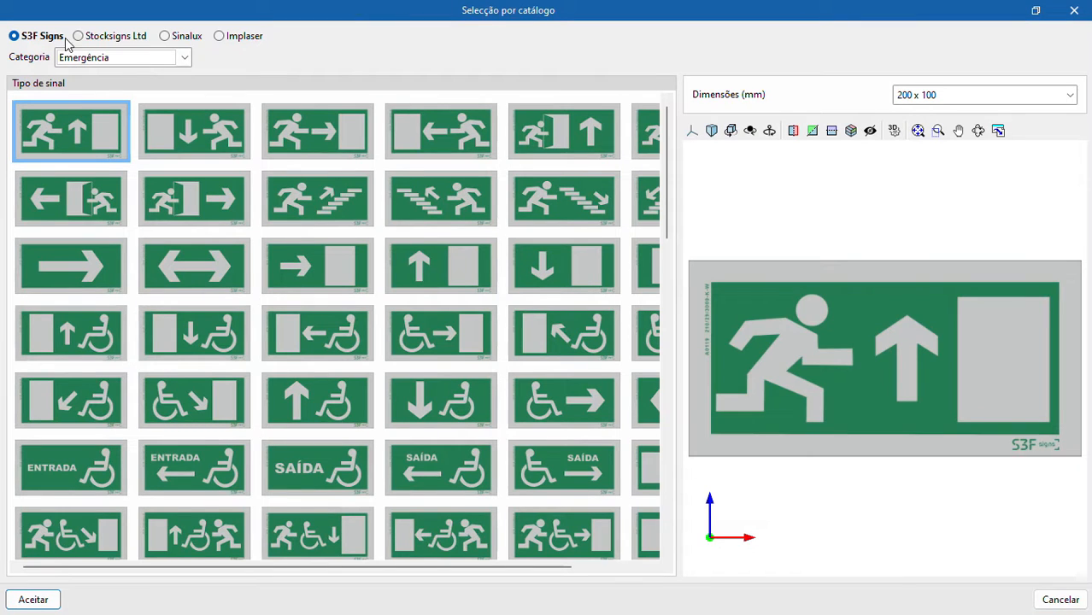
pyautogui.click(144, 61)
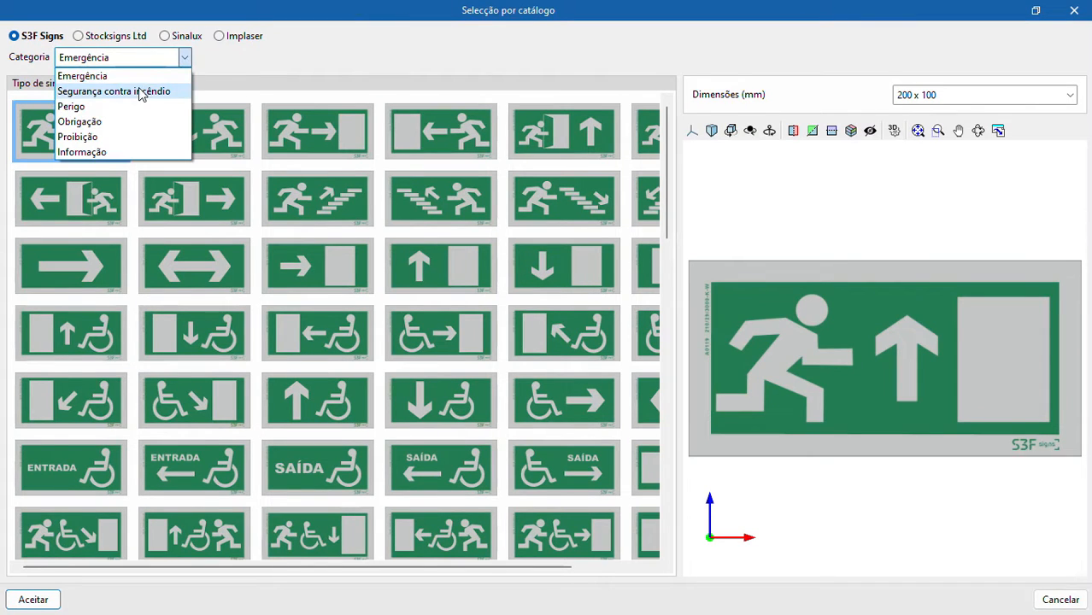
pyautogui.click(139, 90)
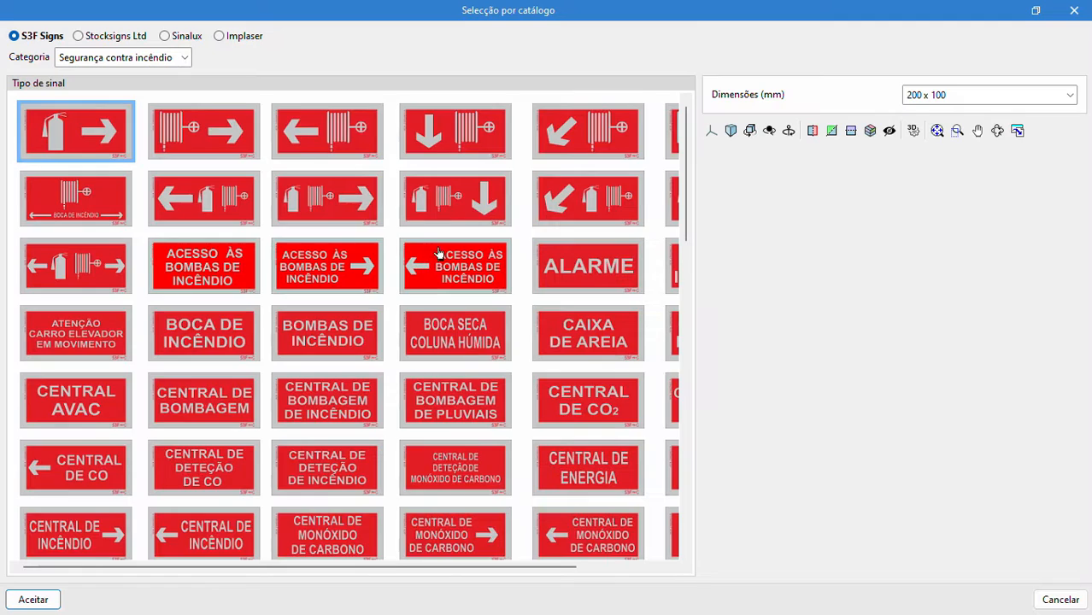
pyautogui.scroll(-5, 474, 267)
pyautogui.scroll(-4, 467, 268)
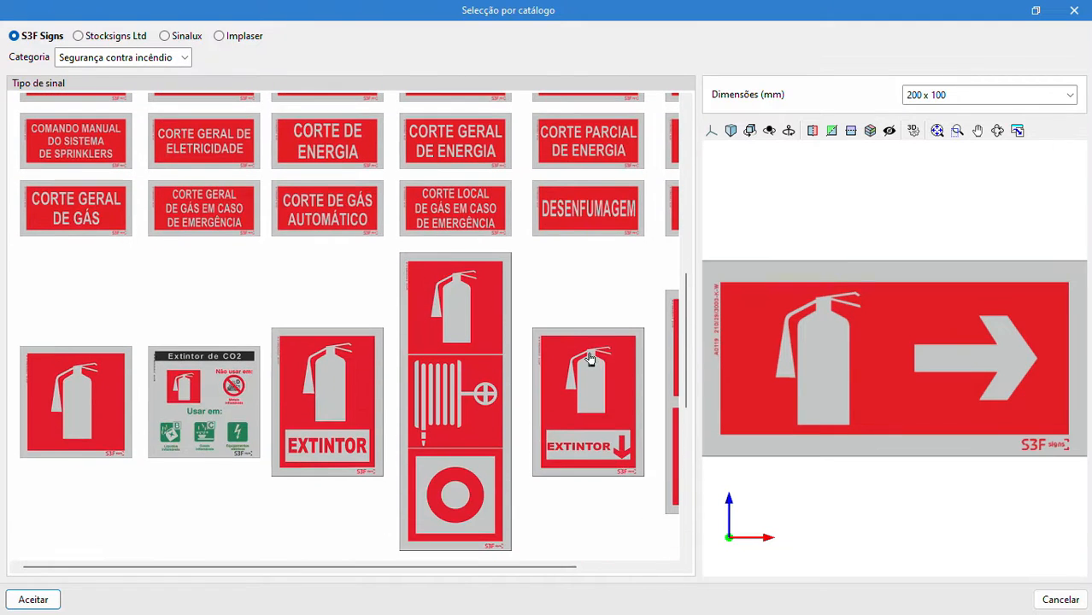
pyautogui.click(589, 363)
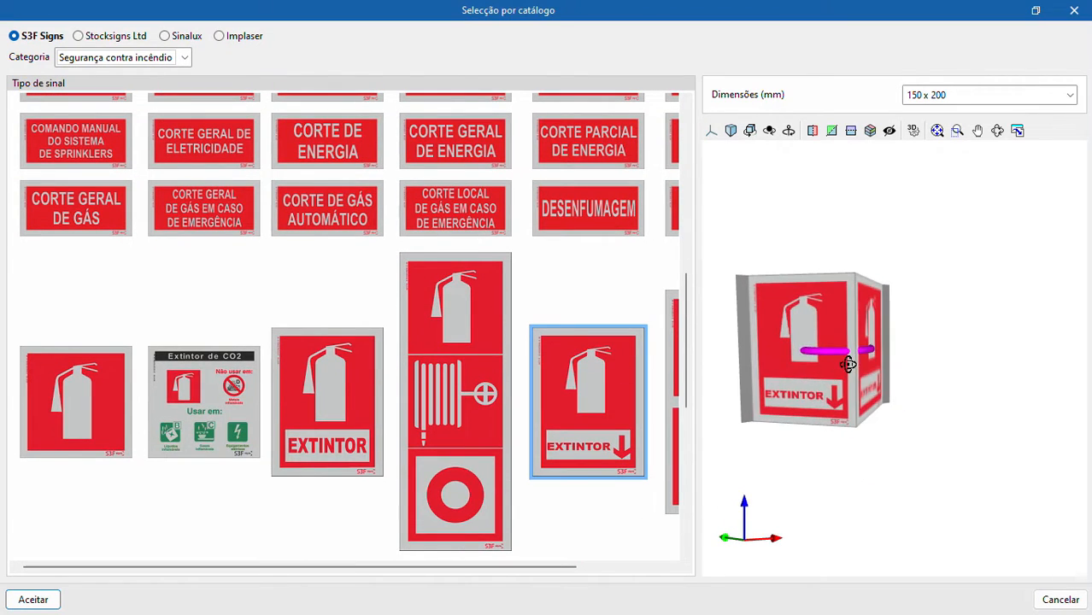
pyautogui.click(33, 600)
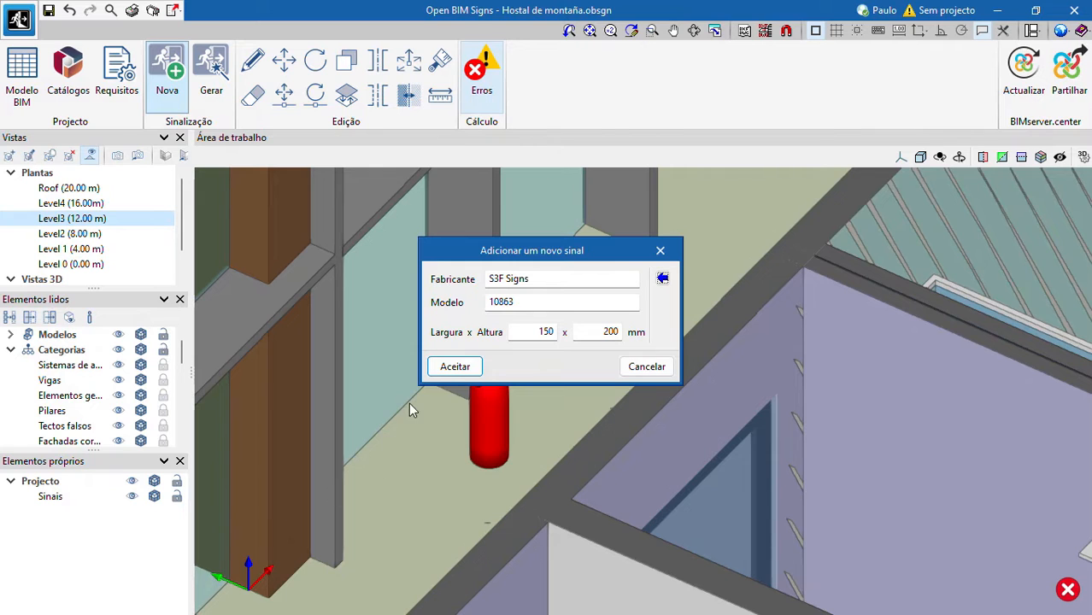
# - Place the 150 x 200 mm extinguisher sign at the flagged point above the red extinguisher and set its rotation
pyautogui.click(458, 370)
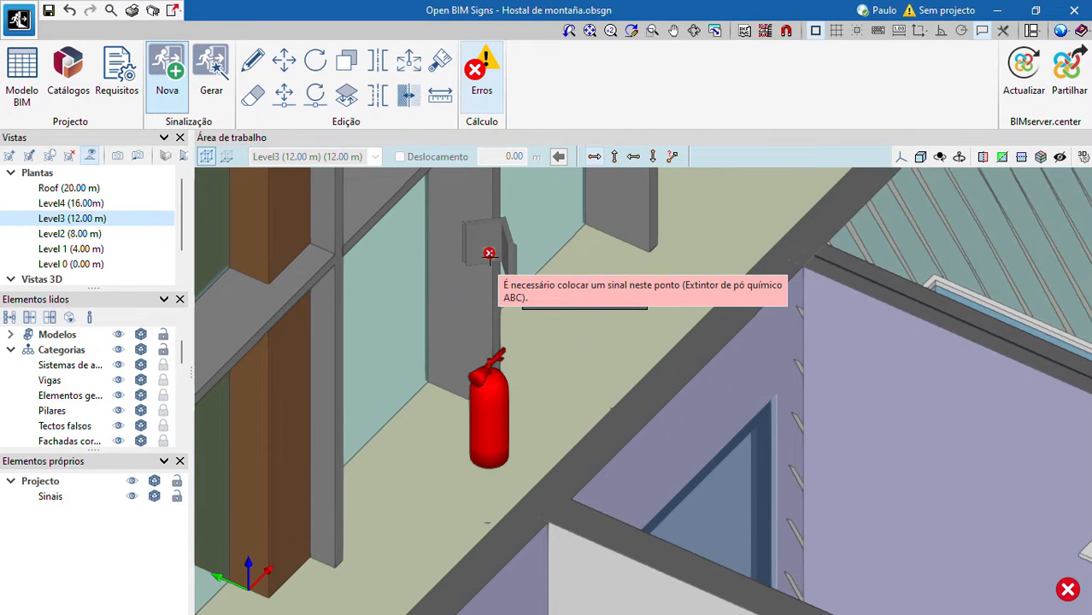
pyautogui.click(523, 241)
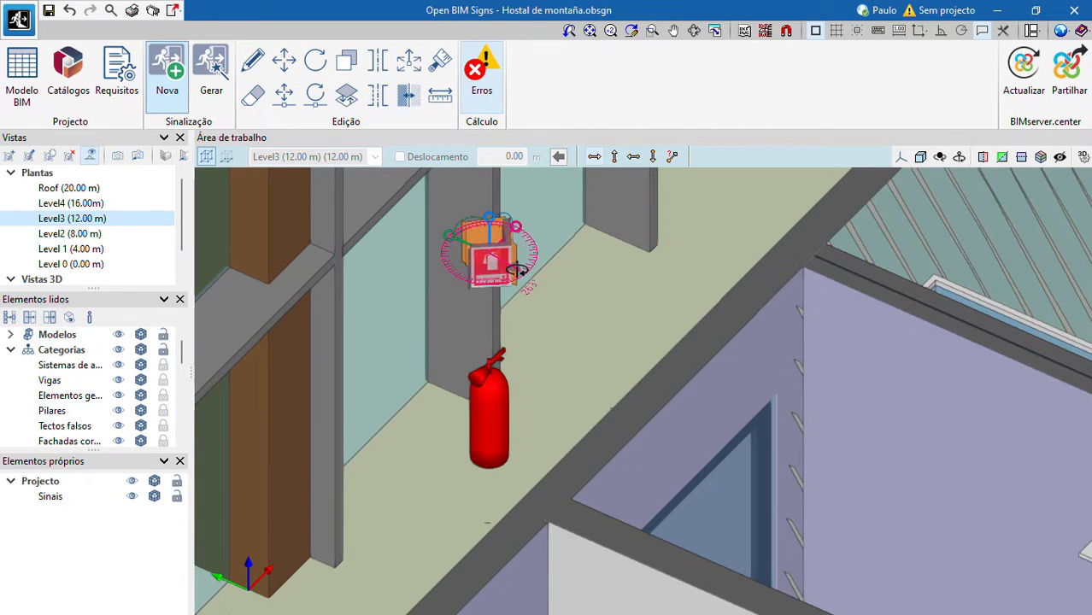
pyautogui.click(531, 282)
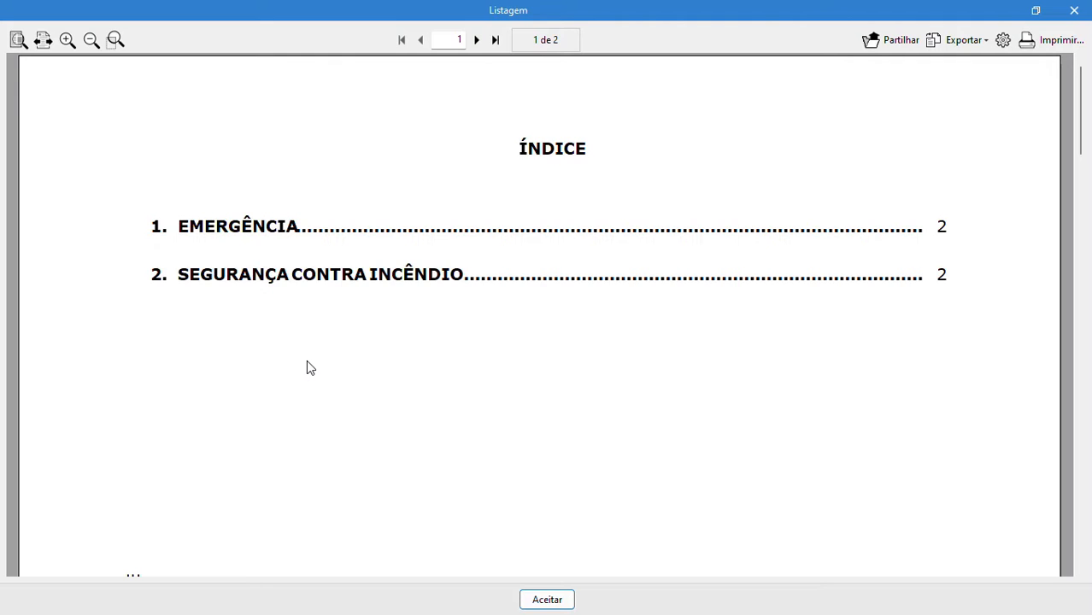
# - Examine the emergency and fire safety sign quantities on page 2 of the listing and its export options
pyautogui.click(477, 40)
pyautogui.scroll(-1, 441, 241)
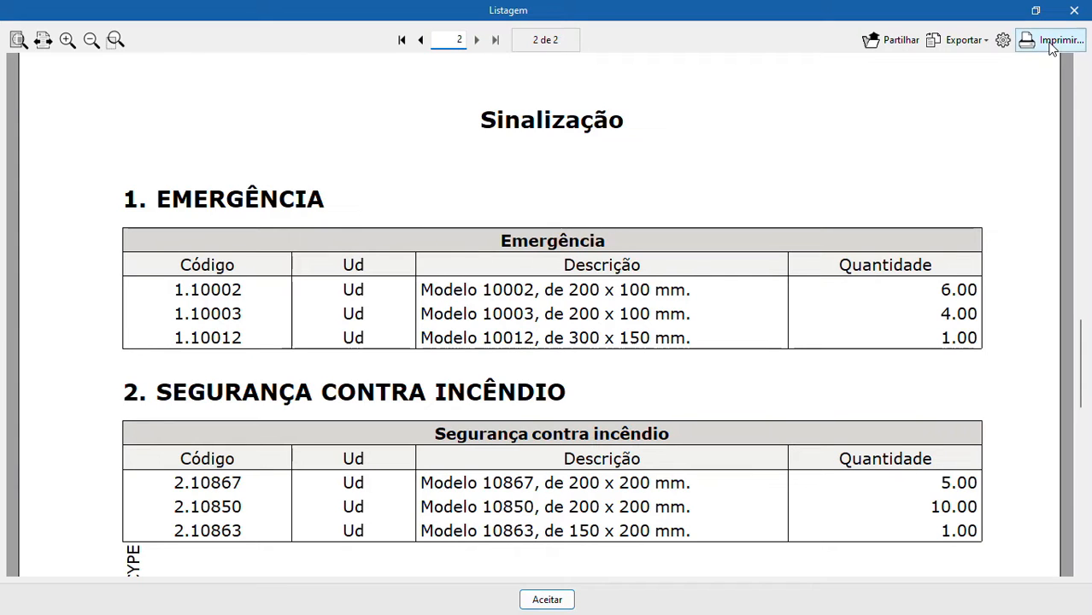
pyautogui.click(967, 42)
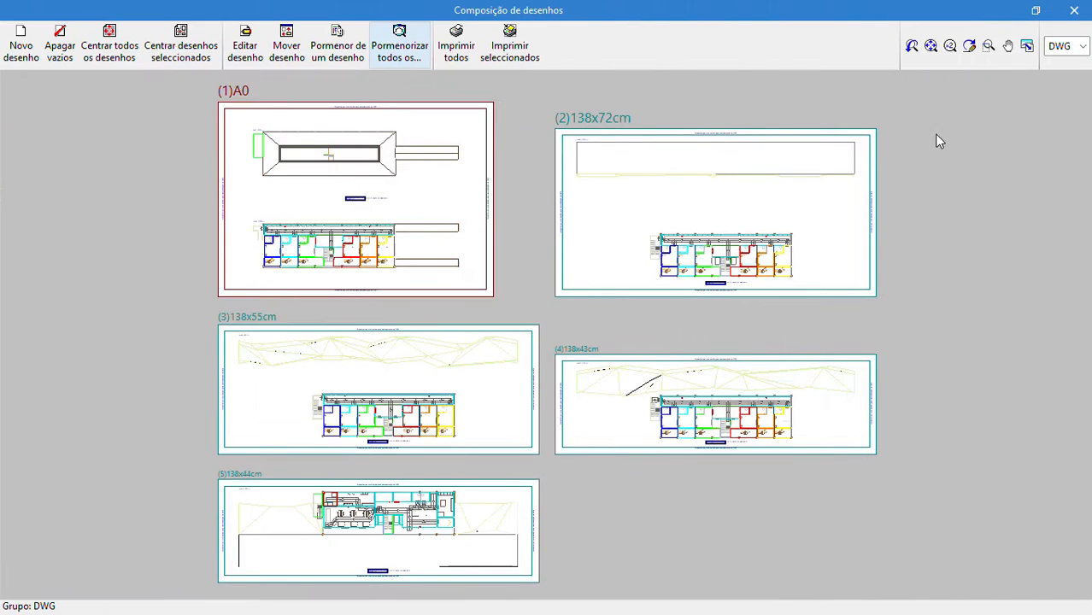
# - Examine the end of the floor plan up close in drawing 2 (138x72cm) of the drawing composition
pyautogui.click(989, 45)
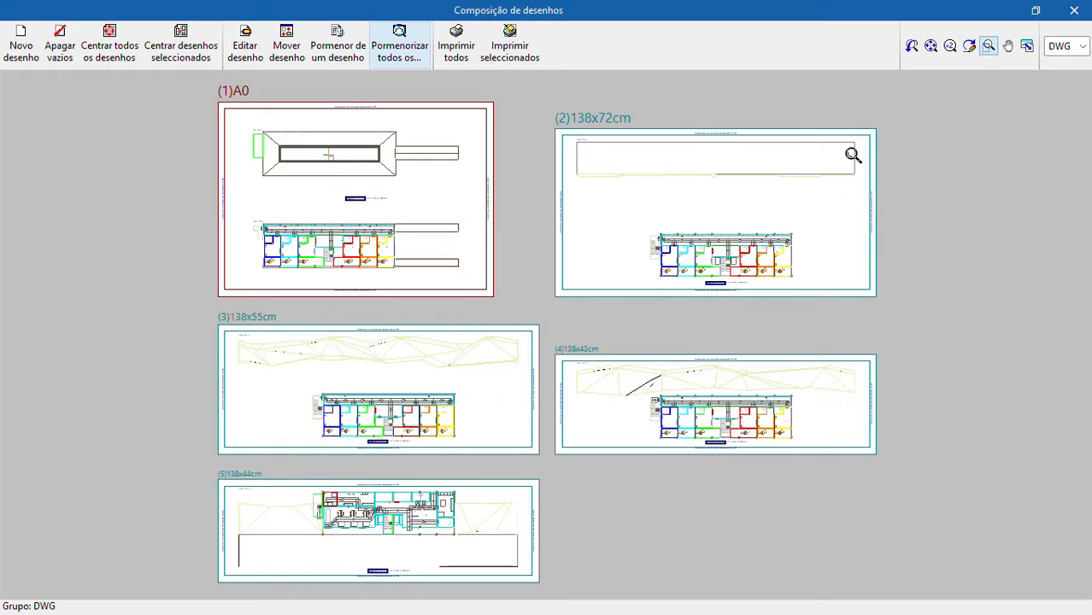
pyautogui.moveTo(654, 226); pyautogui.dragTo(706, 275)
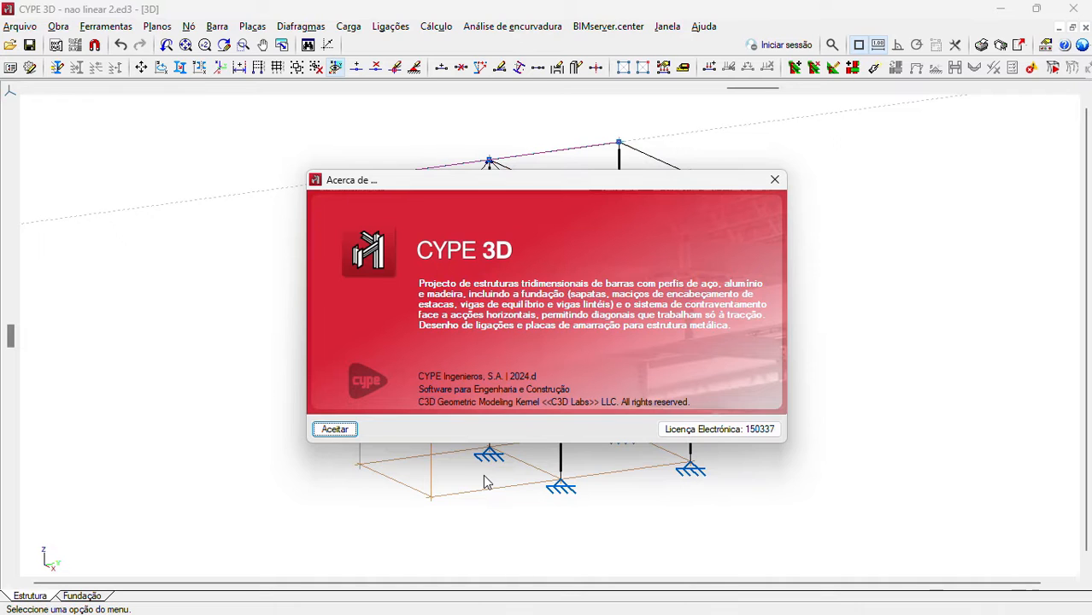
# - In CYPE 3D, describe the front CHS 48.3x3.2 diagonal of the cantilevered bay as a generic bar with Só tracção behaviour
pyautogui.click(334, 430)
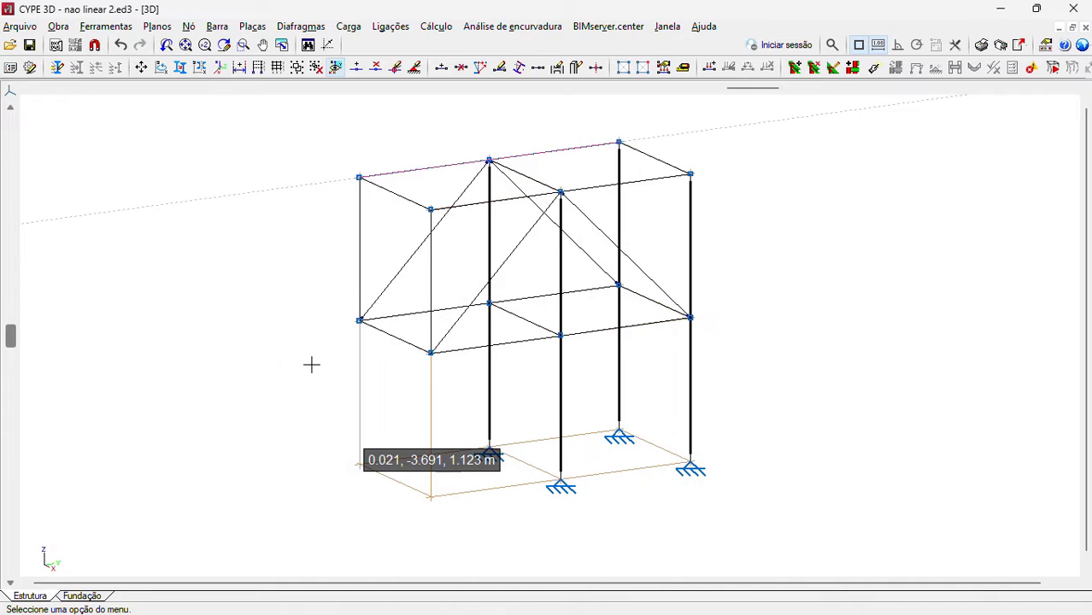
pyautogui.click(217, 26)
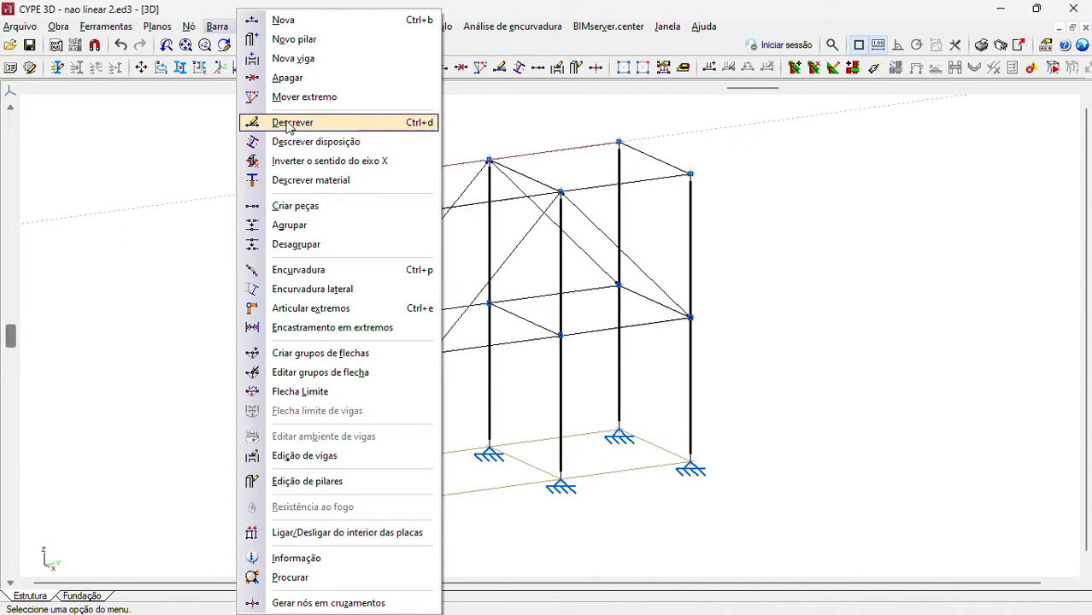
pyautogui.click(288, 124)
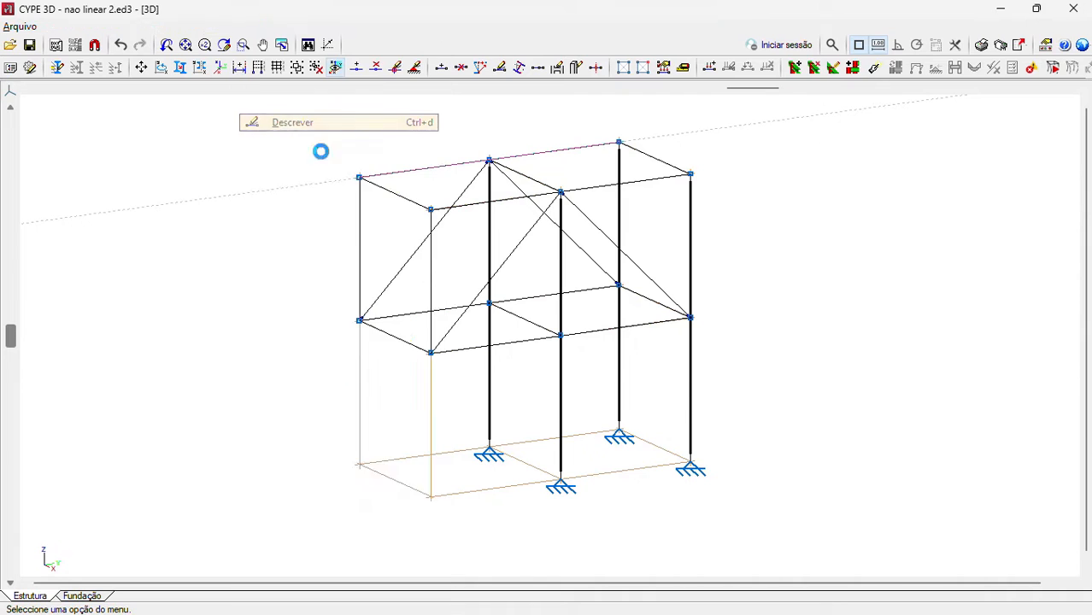
pyautogui.click(522, 249)
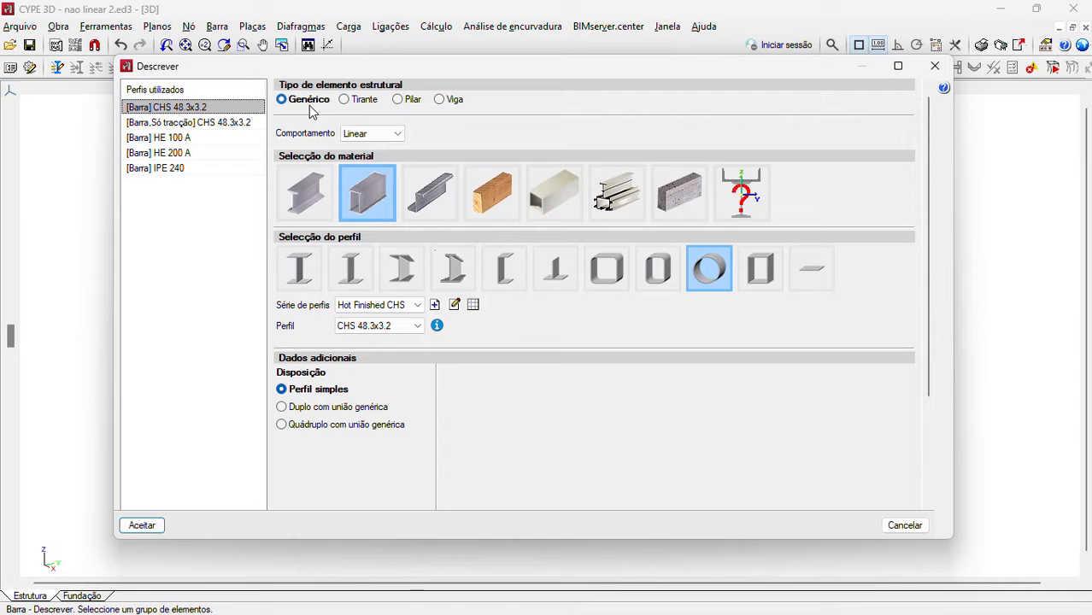
pyautogui.click(358, 136)
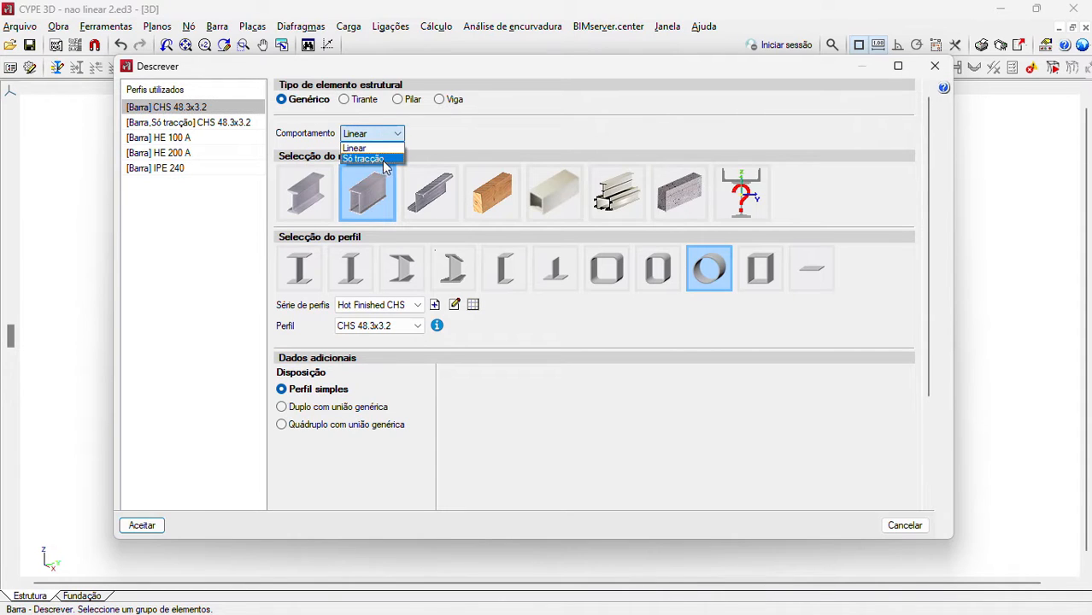
pyautogui.click(393, 159)
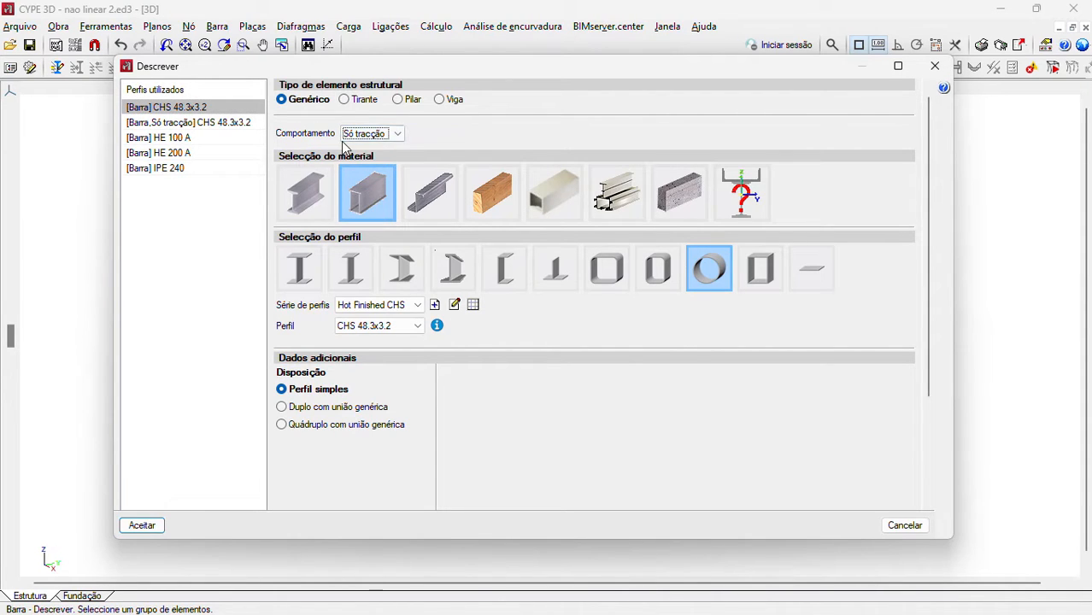
pyautogui.click(142, 525)
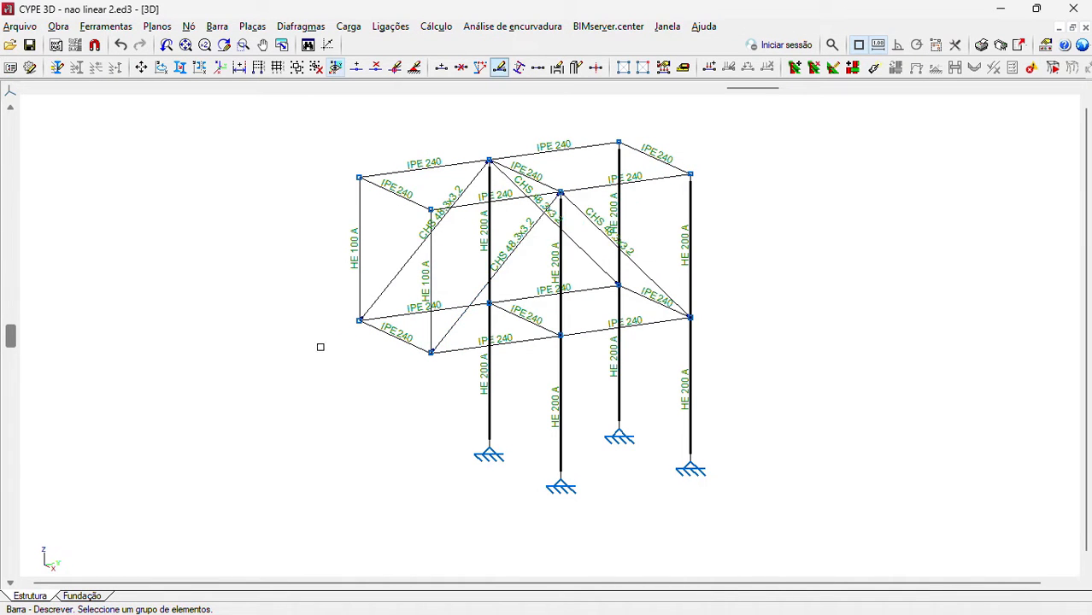
# - Make the external fixity of the rightmost front column base Elástico in Dz, with K 10000 kN/m and Sentido Ambos
pyautogui.click(189, 26)
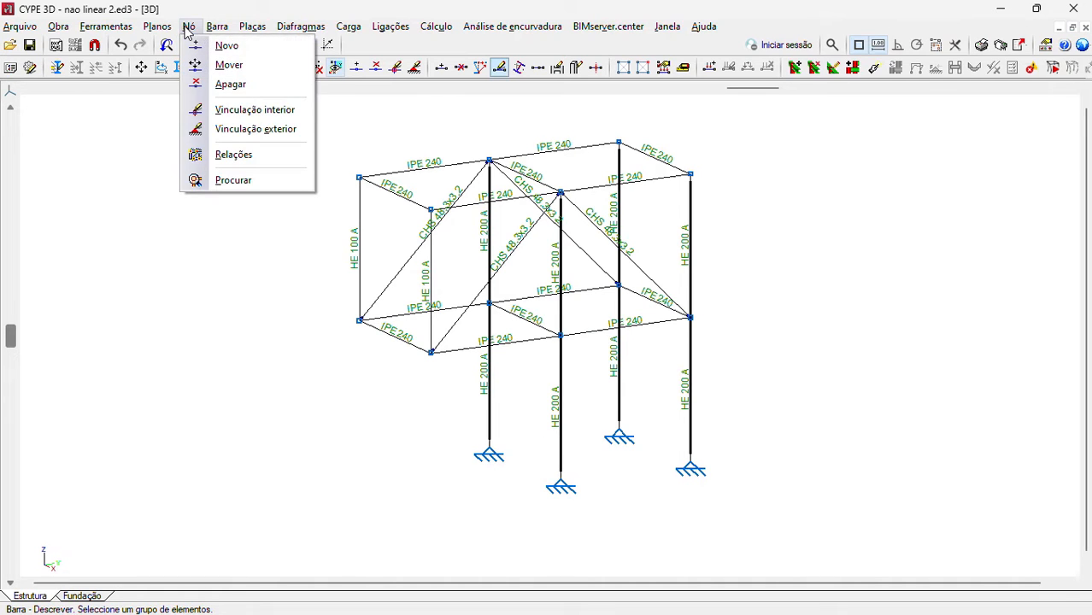
pyautogui.click(244, 133)
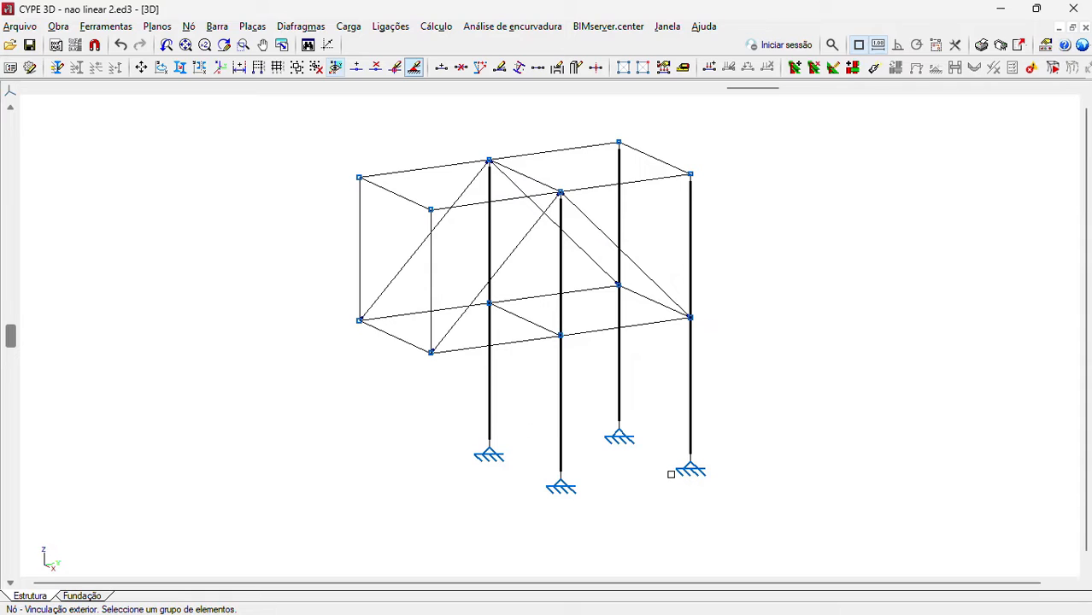
pyautogui.click(697, 470)
pyautogui.rightClick(695, 470)
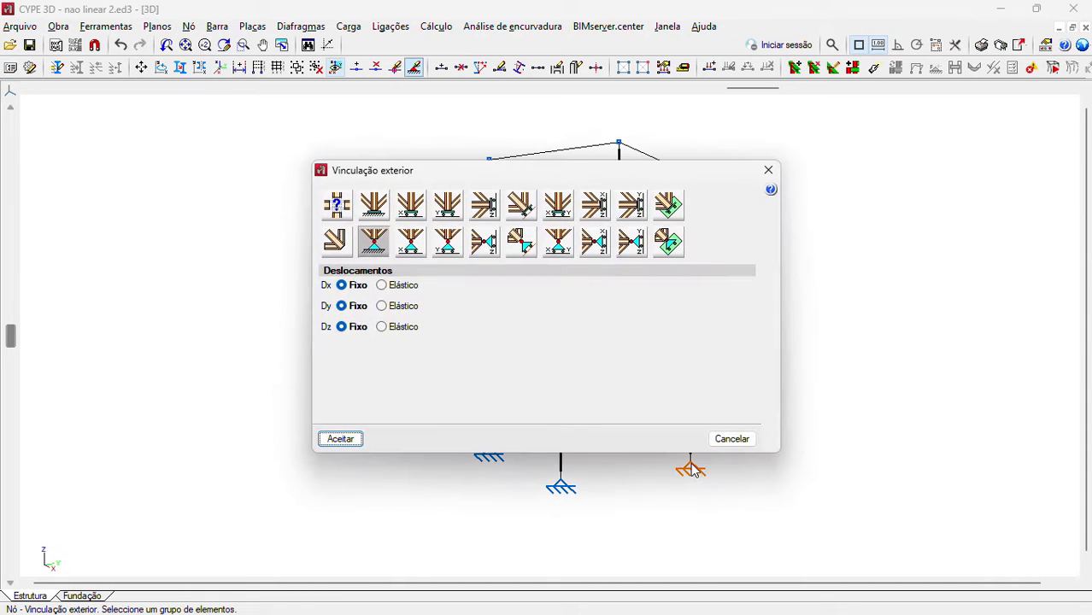
pyautogui.click(384, 327)
pyautogui.doubleClick(476, 328)
pyautogui.write('10000')
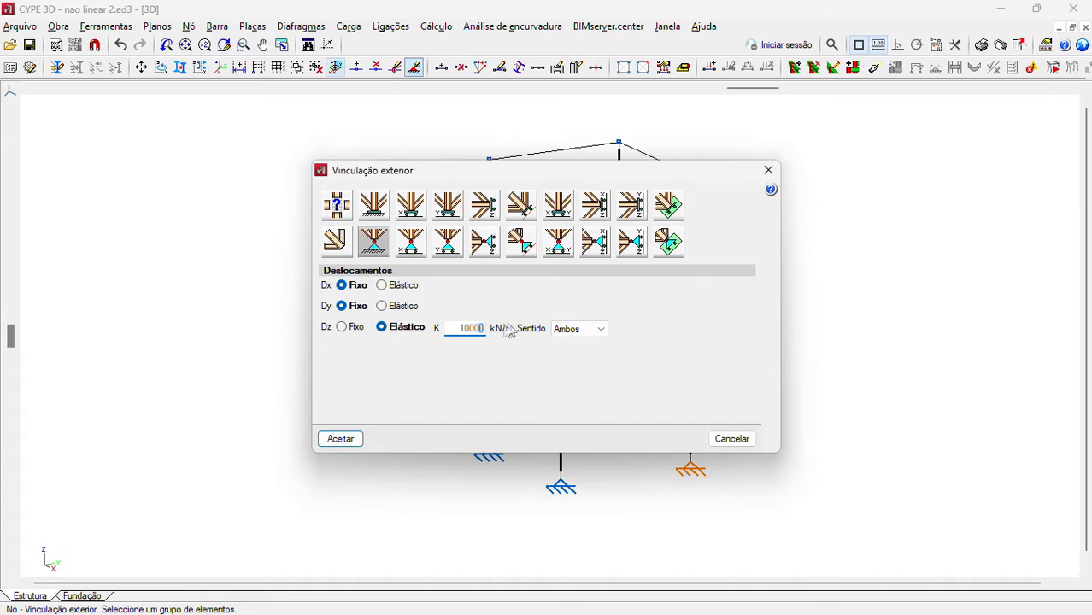
pyautogui.click(571, 330)
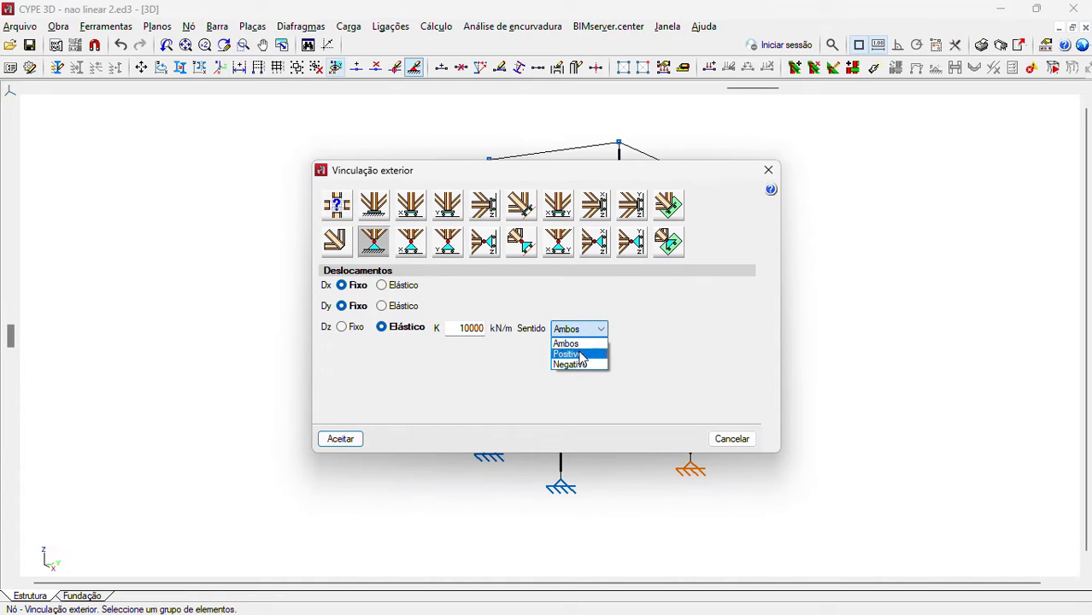
pyautogui.click(583, 335)
# - Make Dx and Dy of the same support Elástico with K 10000 kN/m and Sentido Ambos, and accept the fixity
pyautogui.click(382, 285)
pyautogui.click(382, 306)
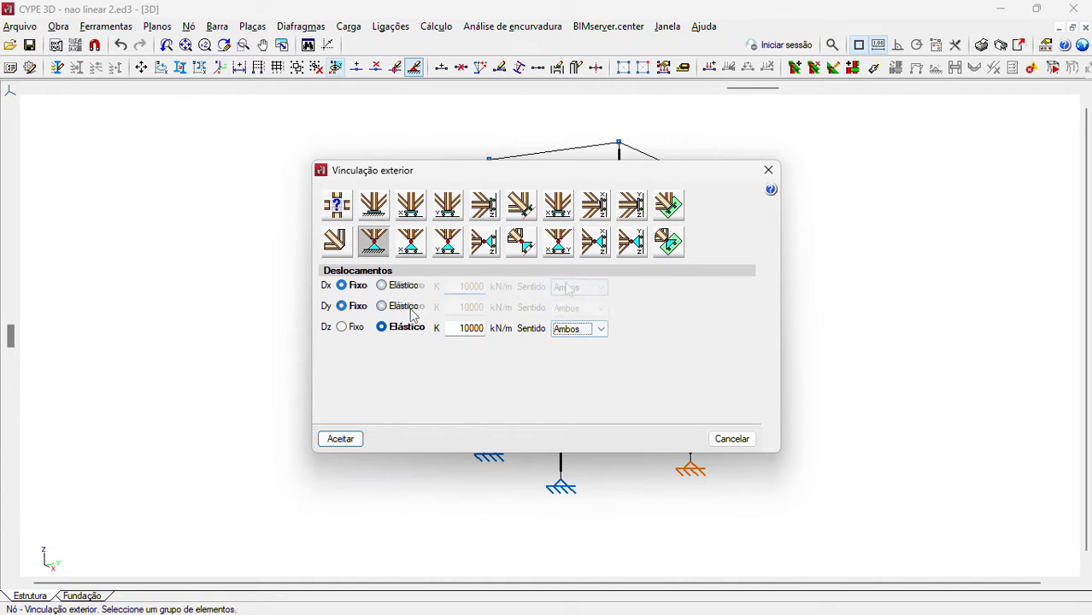
pyautogui.click(578, 287)
pyautogui.click(577, 293)
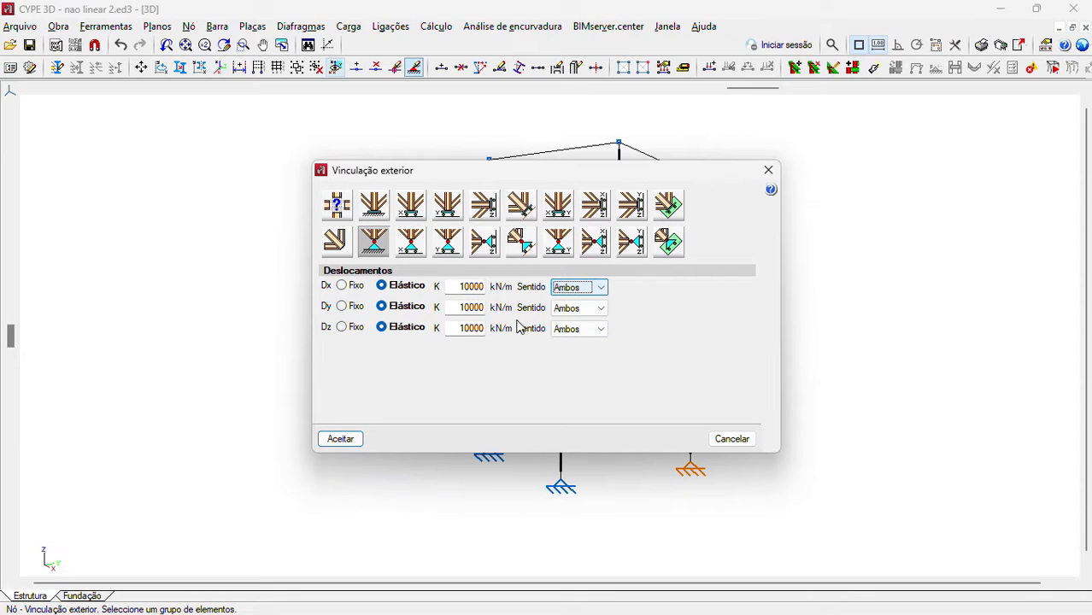
pyautogui.click(344, 438)
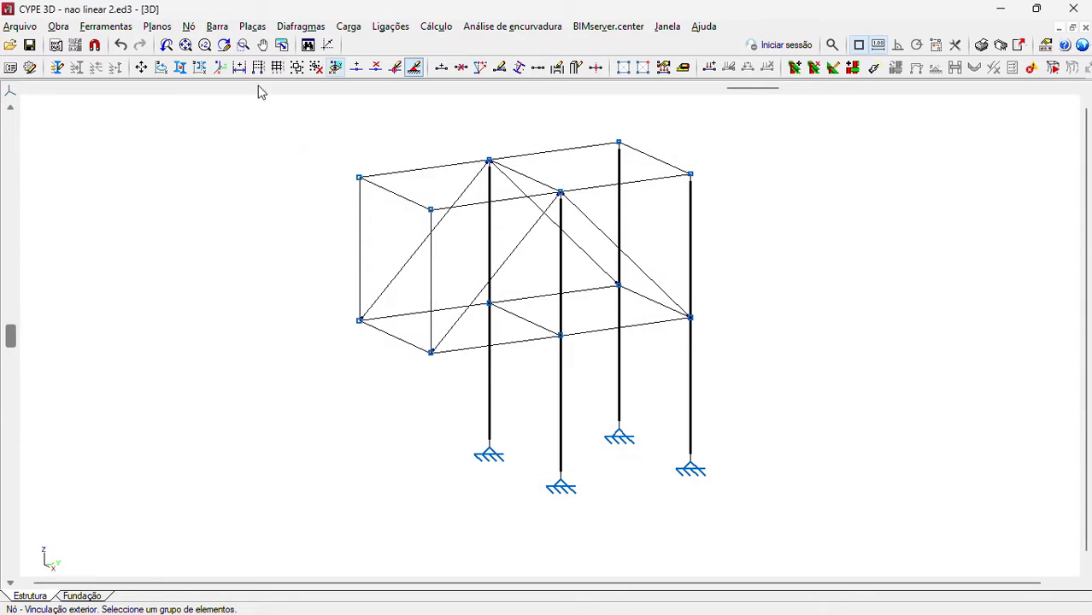
# - Try the Módulo de Winkler em Z local option with Só compressão behaviour for a new plate, without creating the plate
pyautogui.click(252, 26)
pyautogui.click(268, 44)
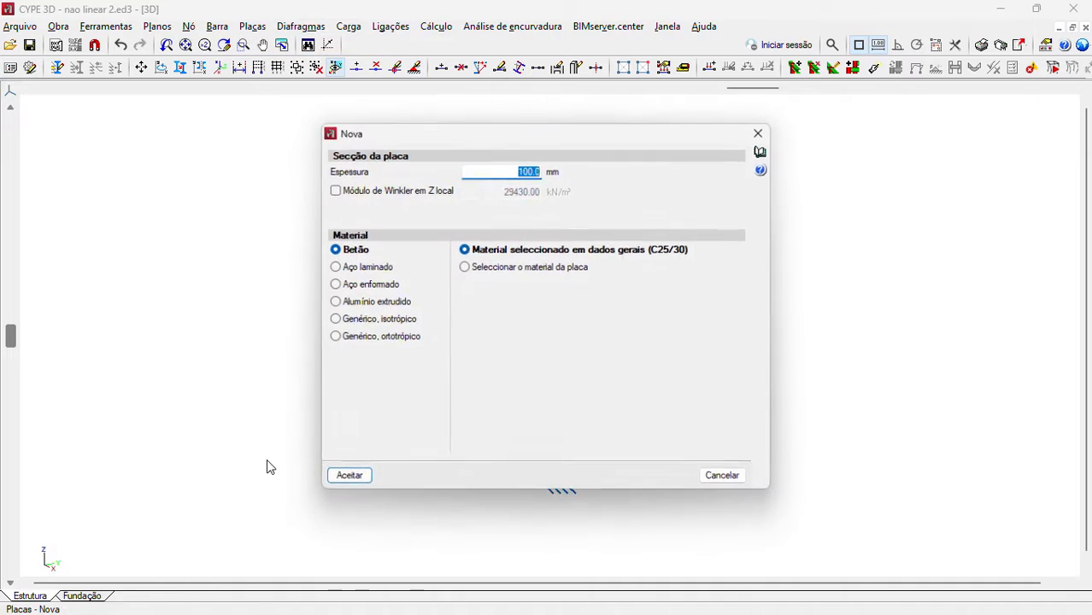
pyautogui.click(398, 192)
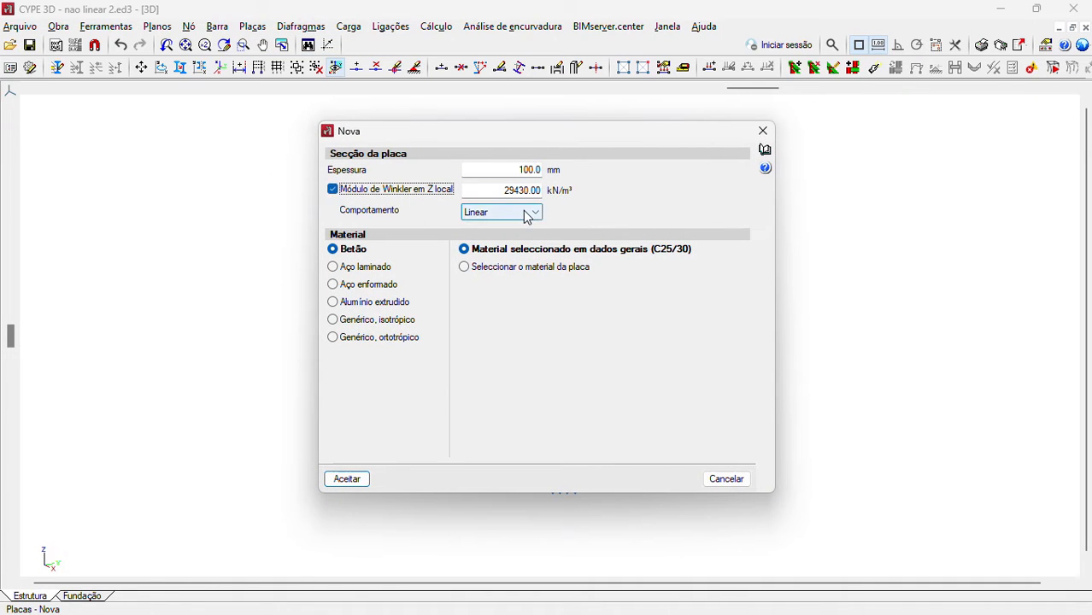
pyautogui.click(525, 216)
pyautogui.click(512, 236)
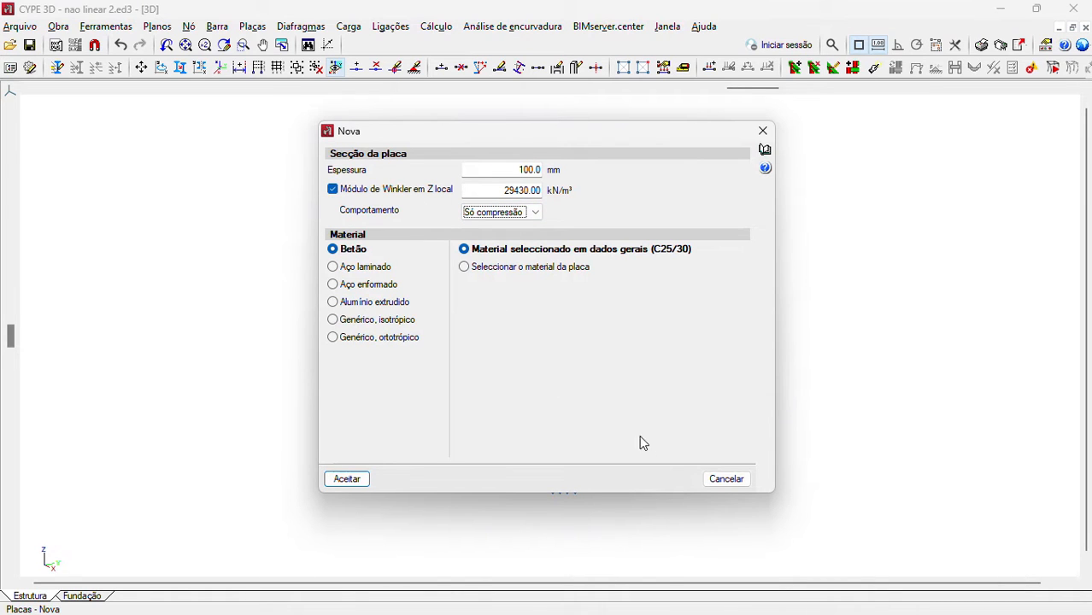
pyautogui.click(724, 479)
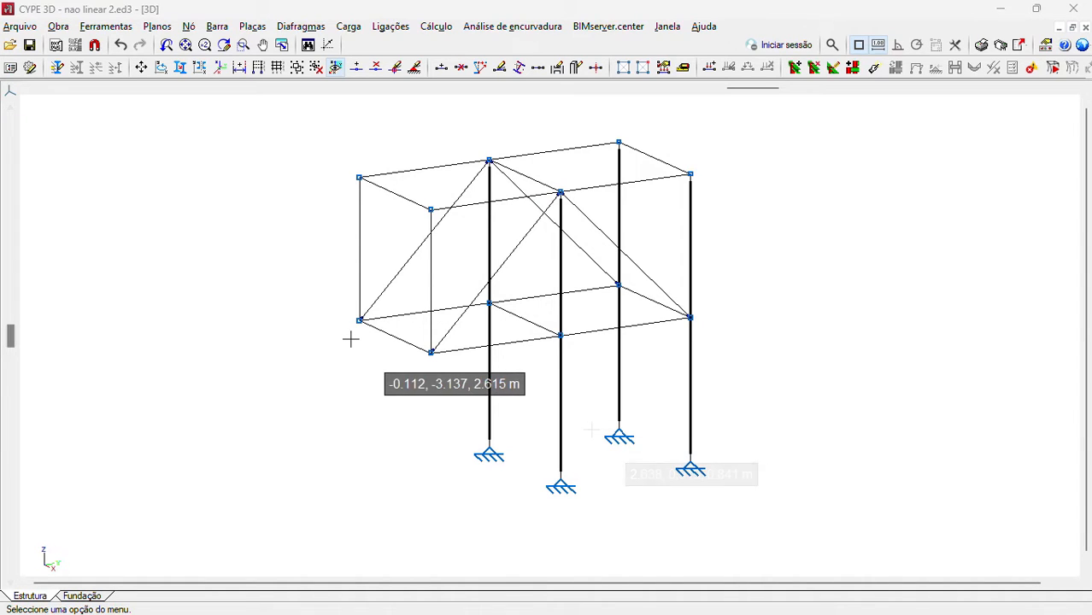
# - Open the list of non-linear combinations
pyautogui.click(446, 33)
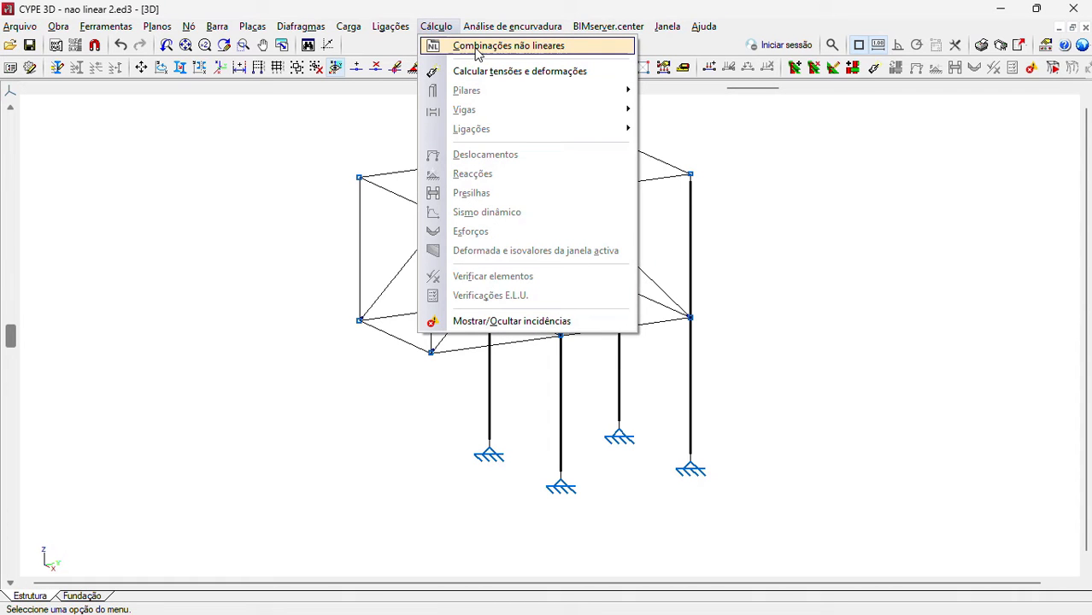
pyautogui.click(477, 47)
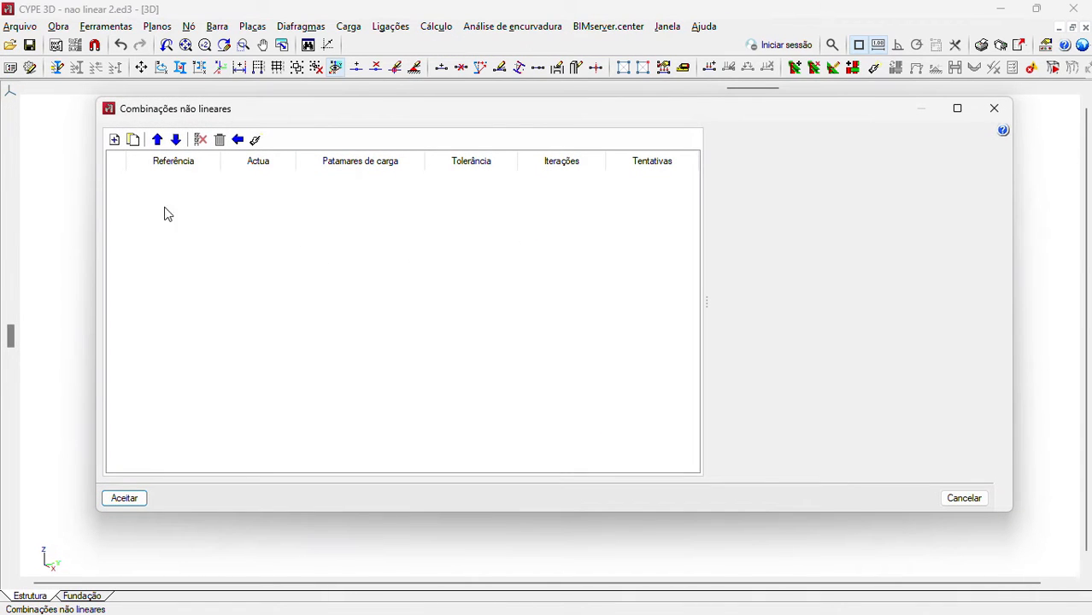
# - Add a manual non-linear combination for the self-weight hypothesis and delete it from the list
pyautogui.click(115, 140)
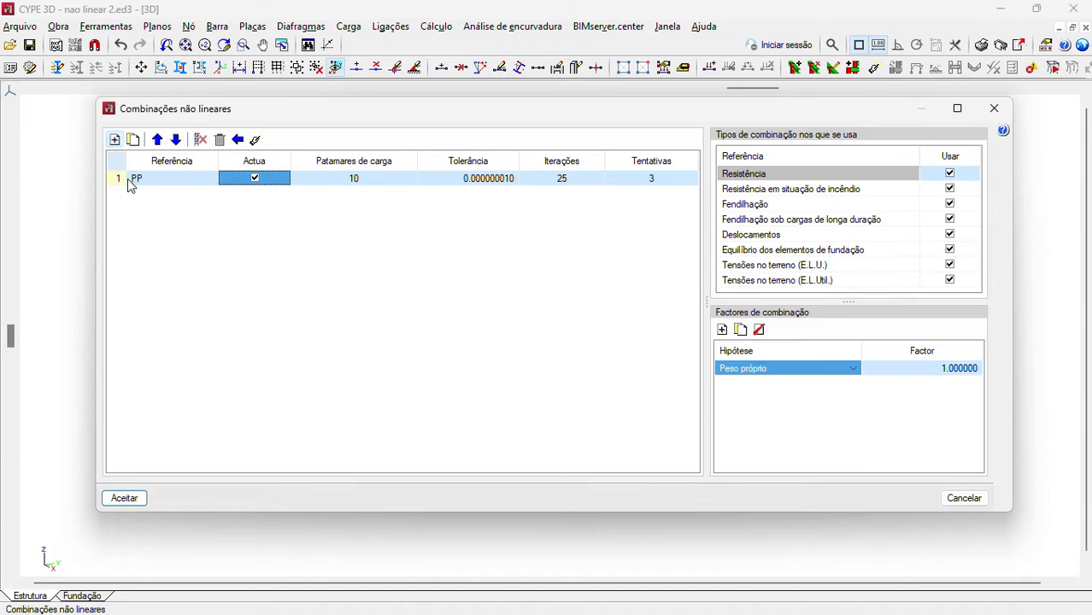
pyautogui.click(203, 142)
pyautogui.click(456, 345)
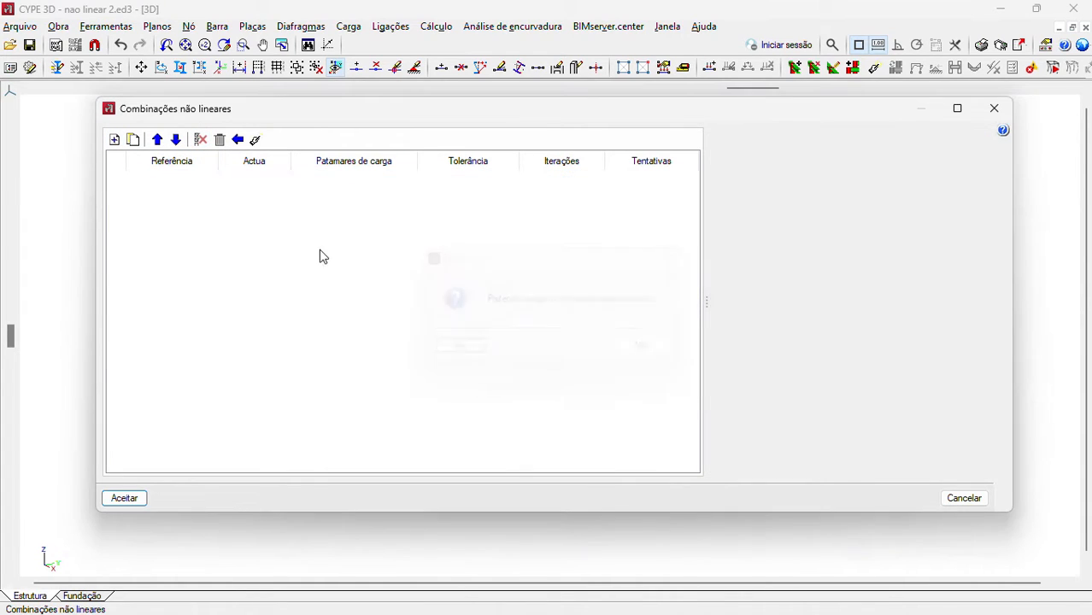
# - Generate the non-linear combinations for Resistência from the linear calculation results and accept them
pyautogui.click(254, 140)
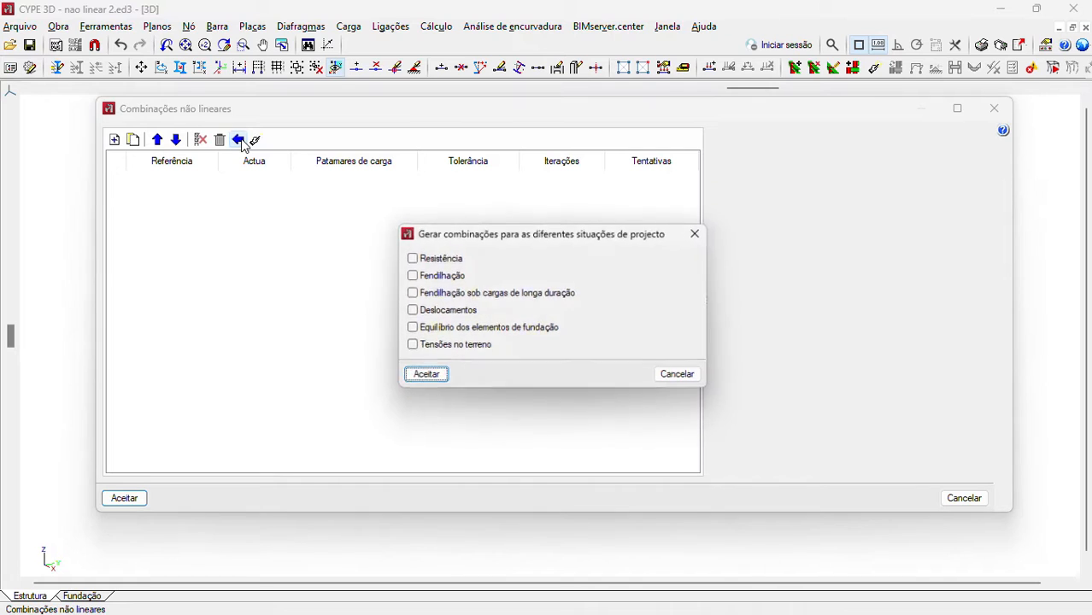
pyautogui.click(410, 258)
pyautogui.click(424, 376)
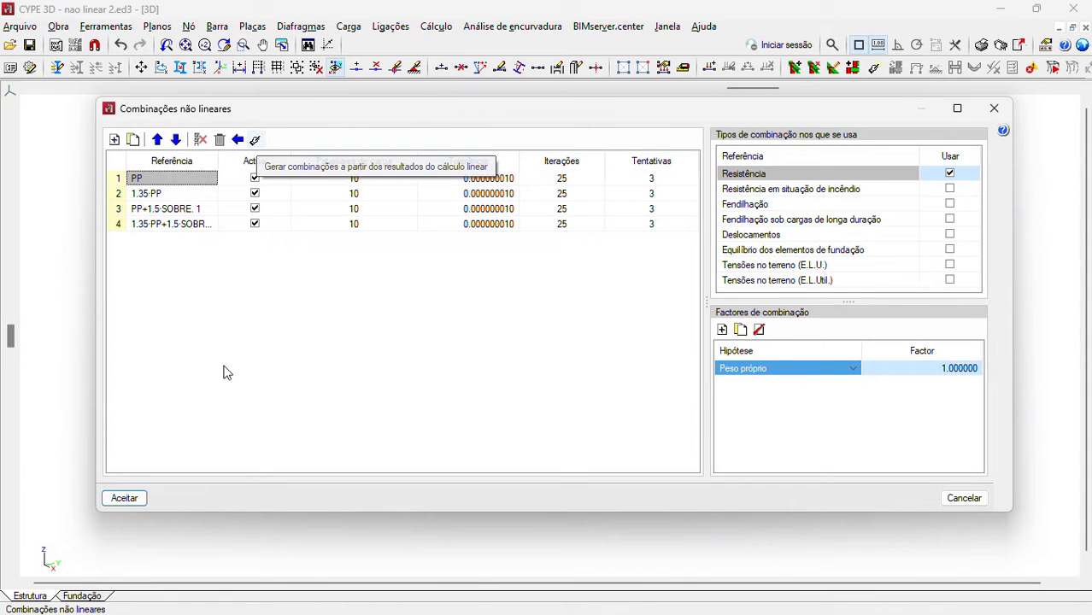
pyautogui.click(124, 498)
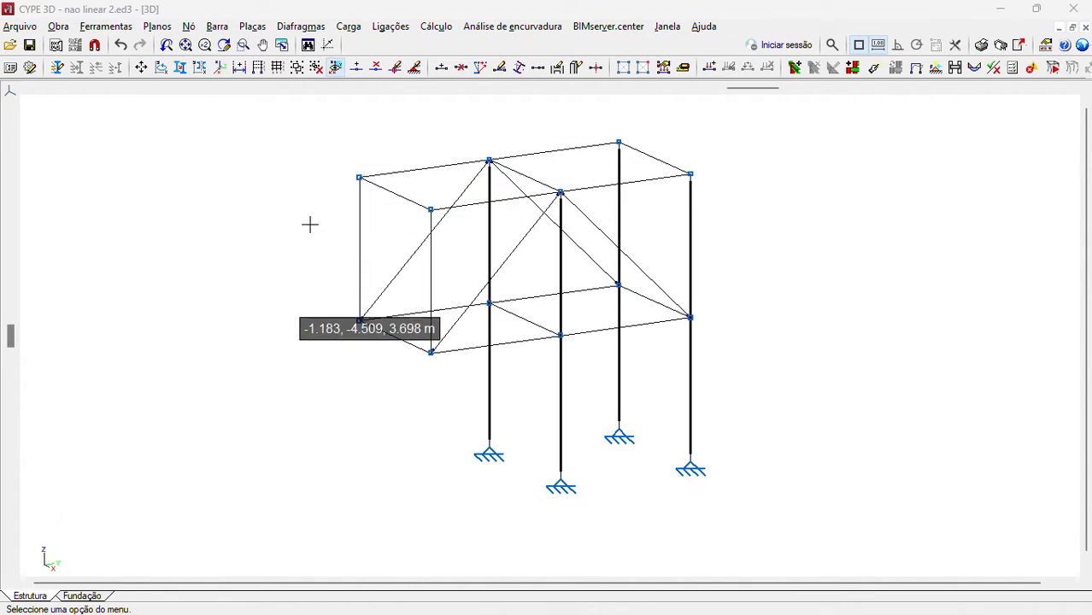
# - Calculate the structure with linear and non-linear analysis, updating the non-linear combinations without sizing the profiles, and close the final report
pyautogui.click(436, 27)
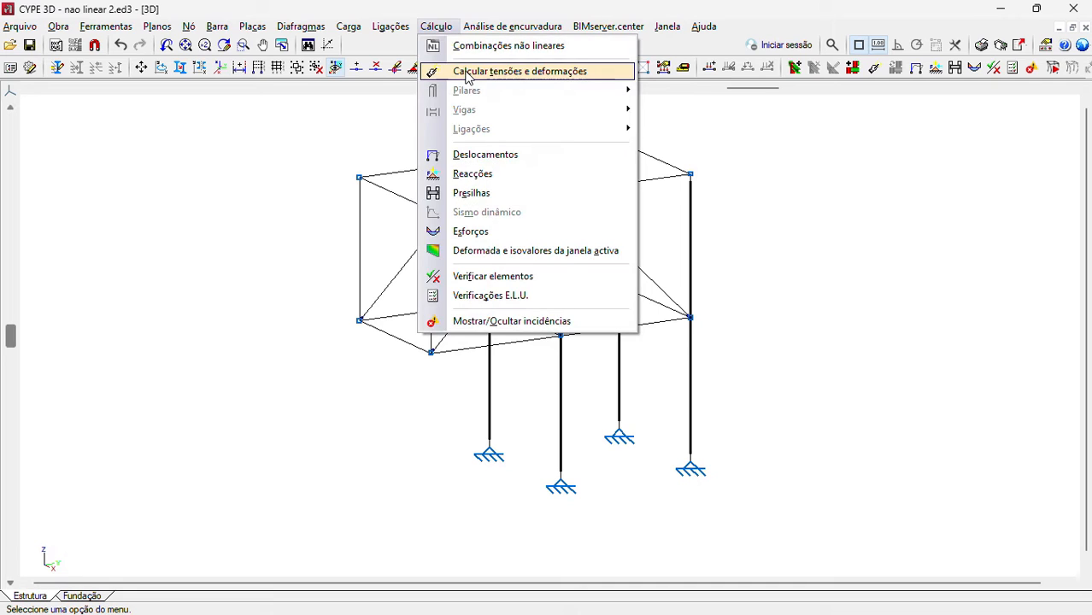
pyautogui.click(466, 74)
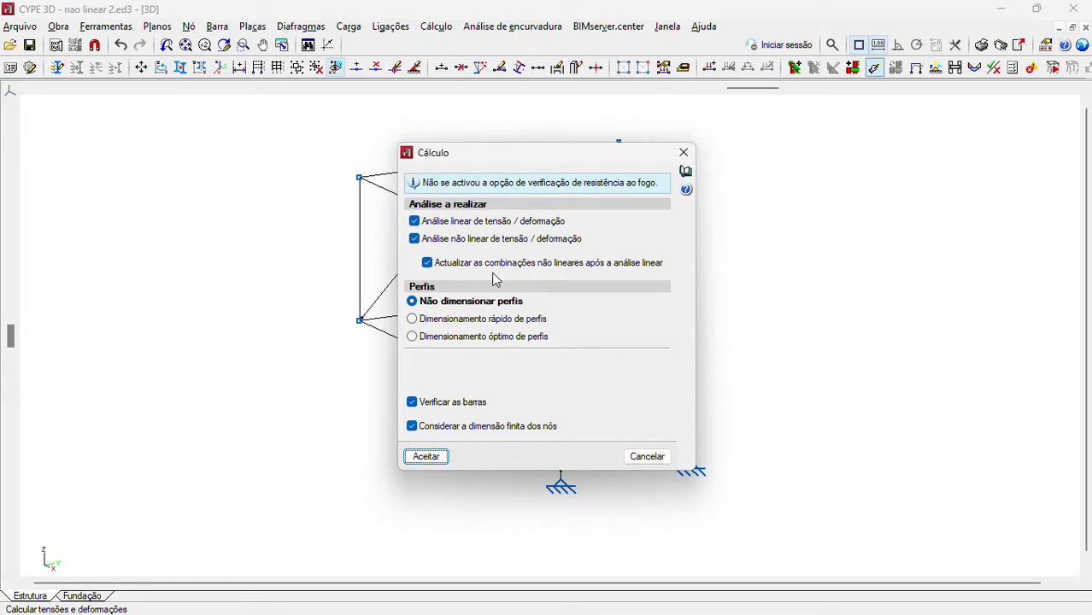
pyautogui.click(436, 457)
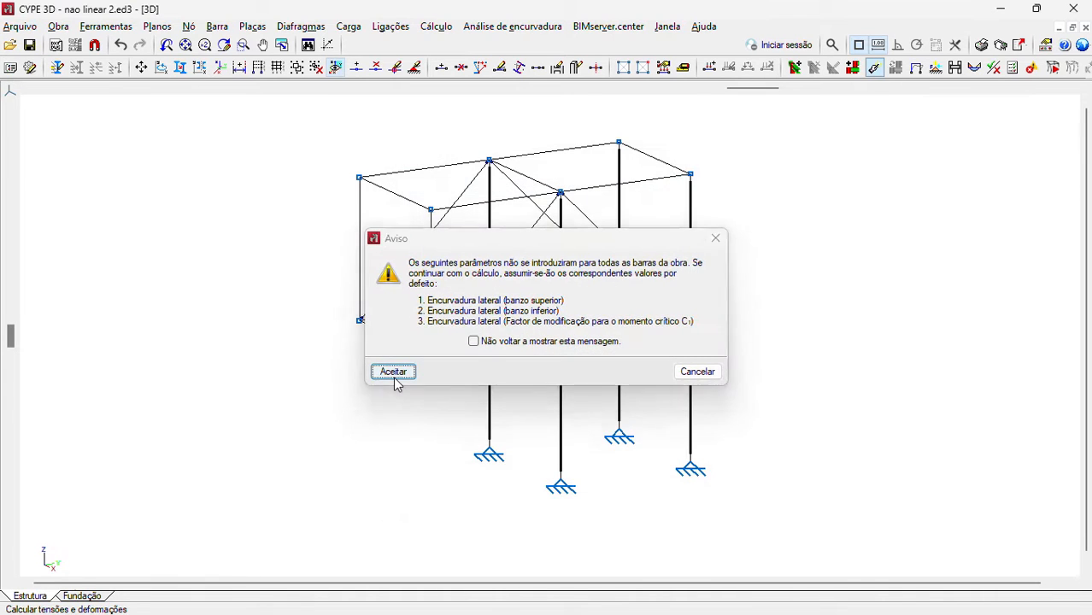
pyautogui.click(393, 373)
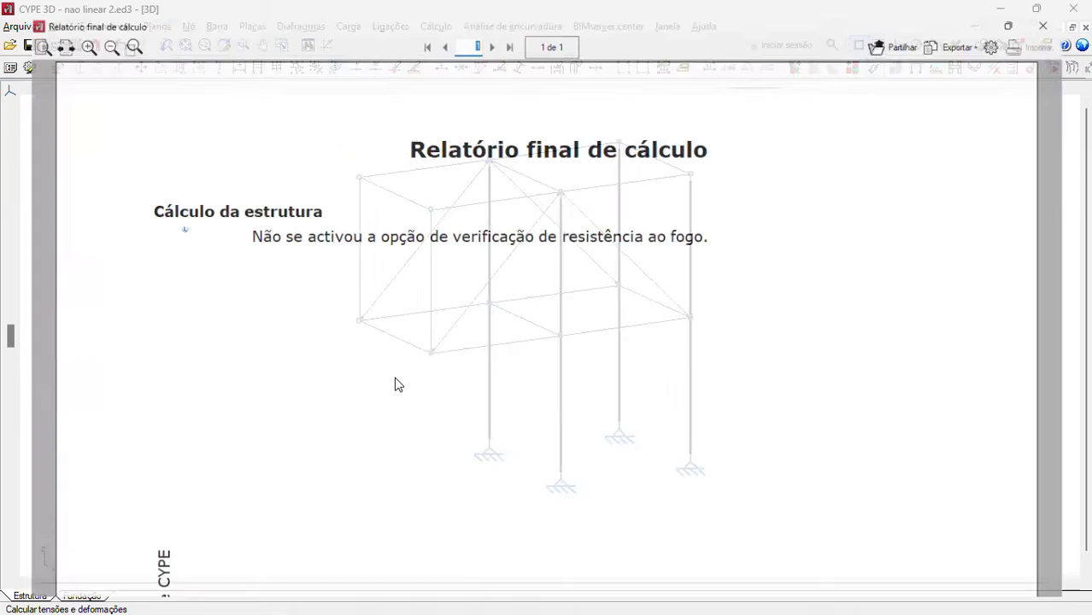
pyautogui.click(1073, 10)
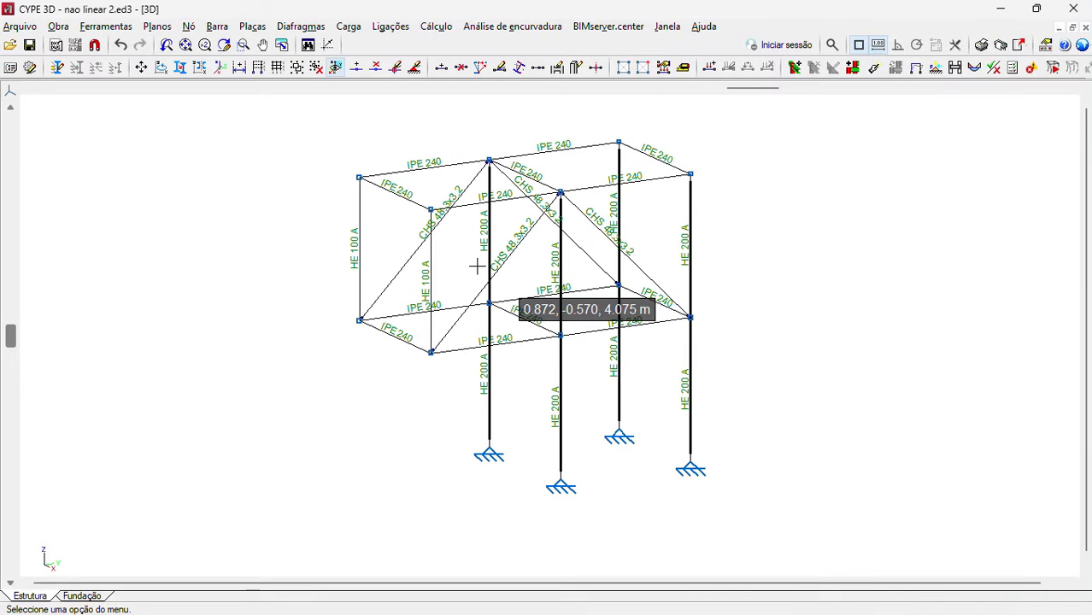
# - Check the bars and examine the utilisation of the tension-only front CHS 48.3x3.2 diagonal and the adjoining top IPE 240 beam
pyautogui.click(438, 27)
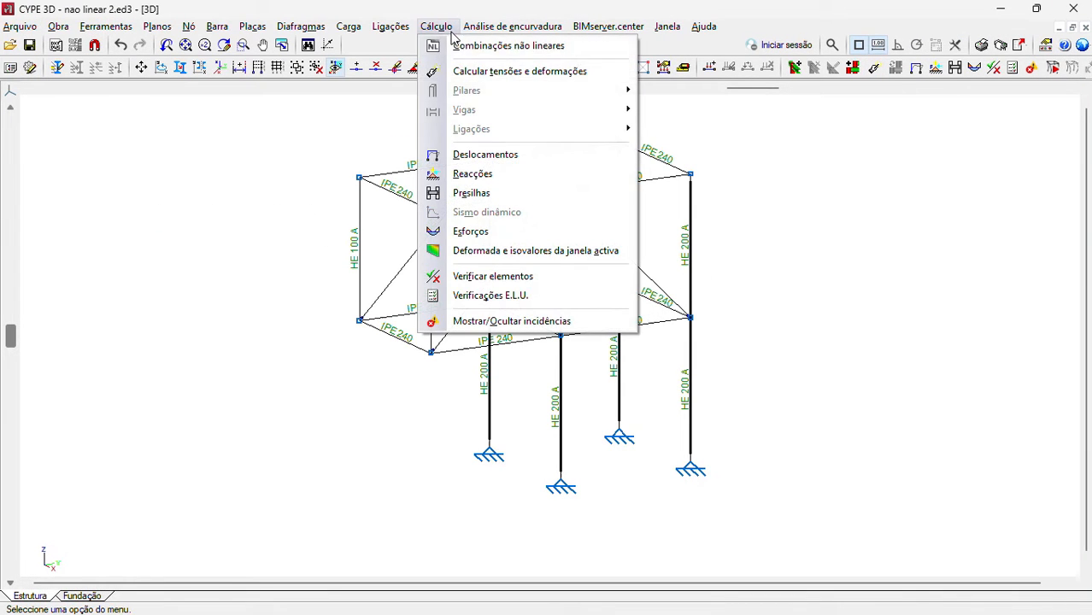
pyautogui.click(473, 278)
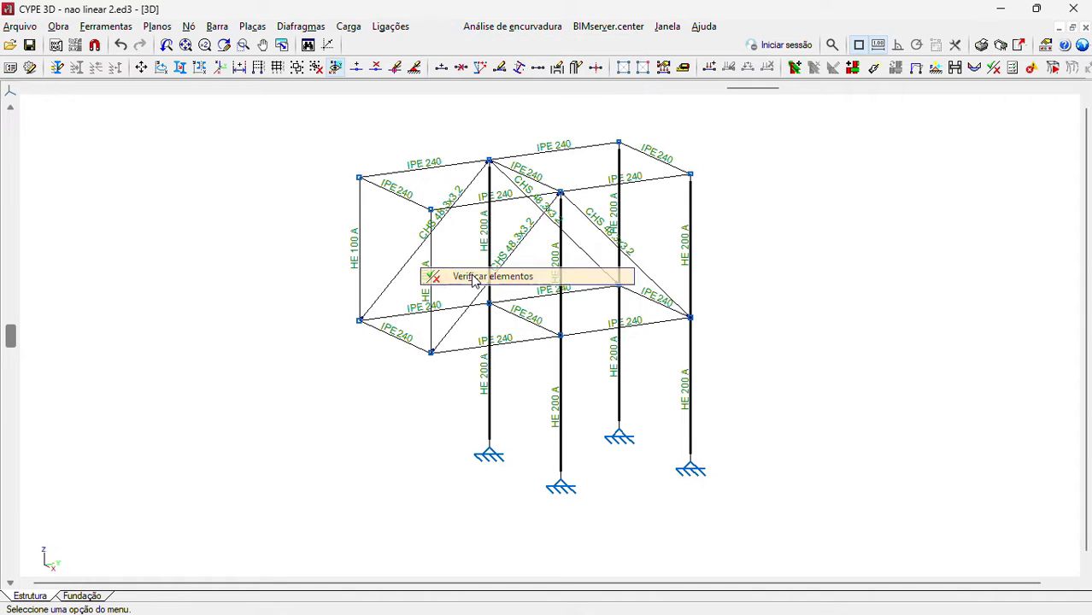
pyautogui.click(395, 367)
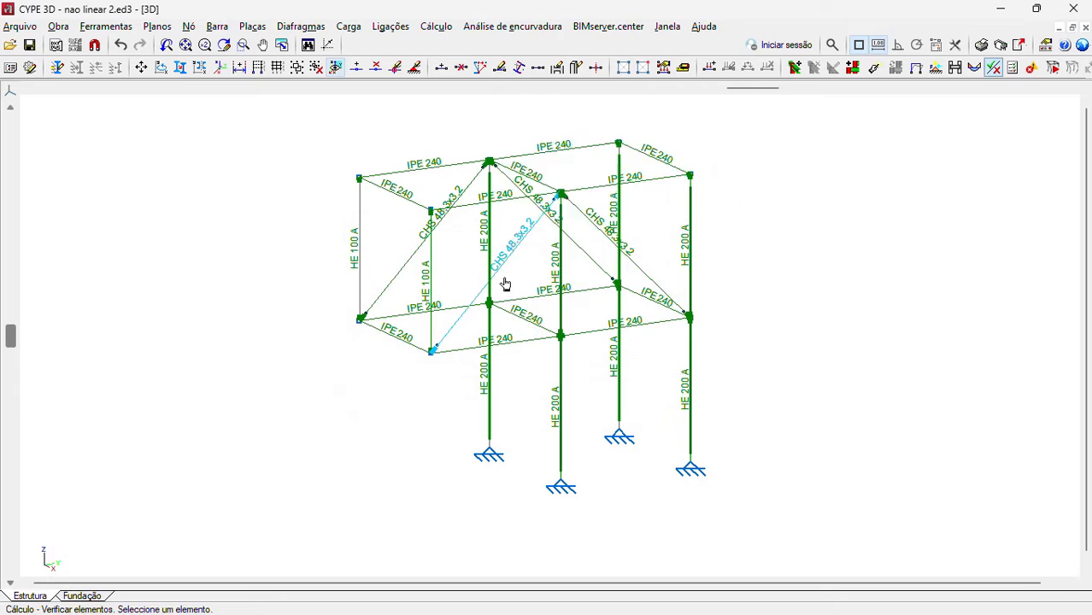
pyautogui.moveTo(507, 281)
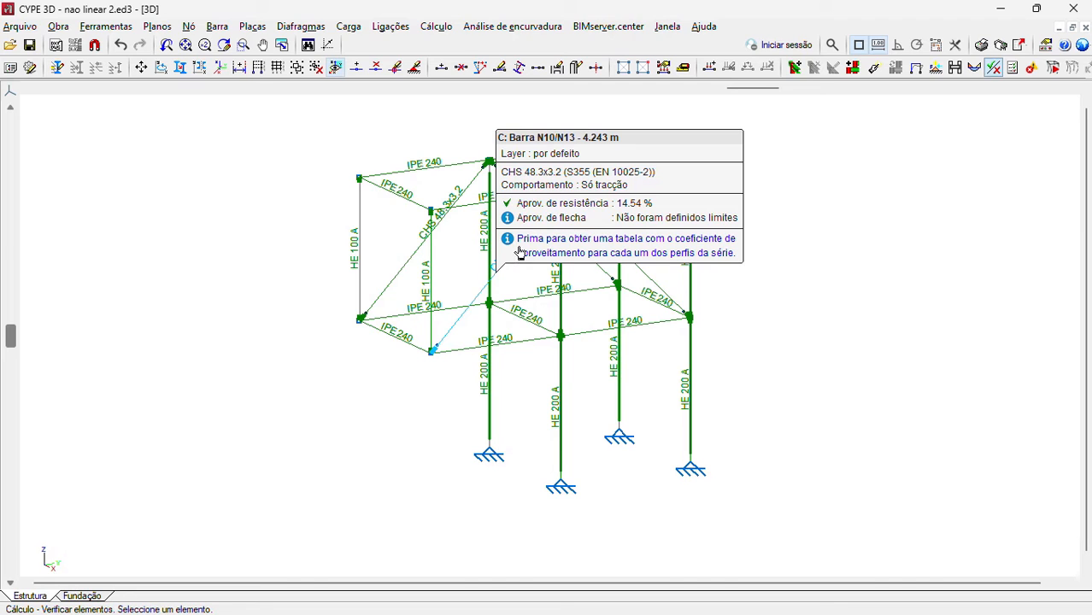
pyautogui.moveTo(596, 203)
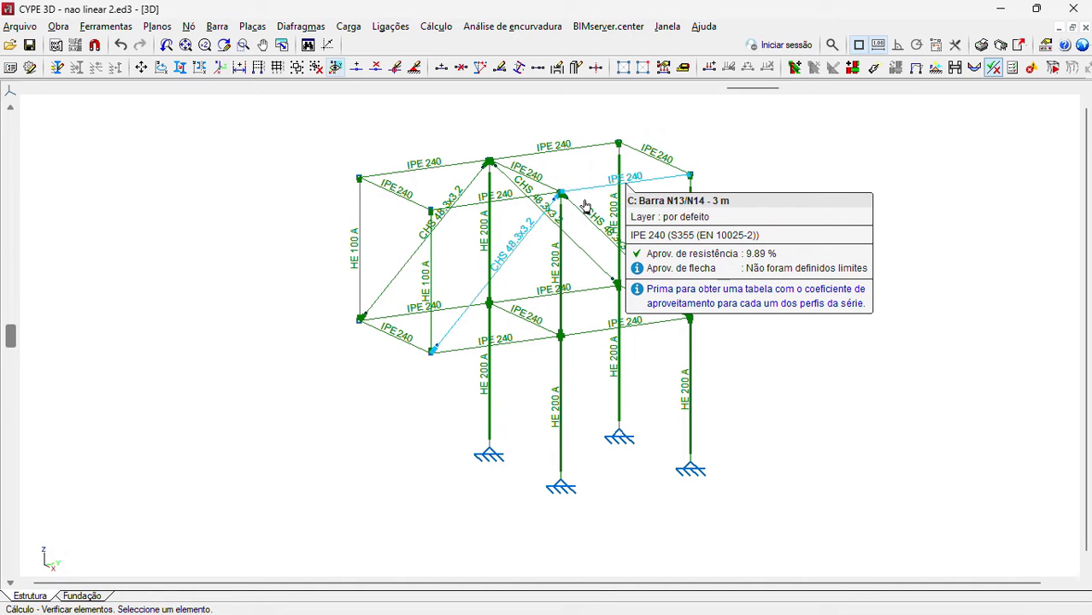
# - Set the force diagrams to selected bars only, showing Axial (N), Transv. y (Vy), Transv. z (Vz), Momento y (My) and Momento z (Mz)
pyautogui.click(438, 26)
pyautogui.click(470, 230)
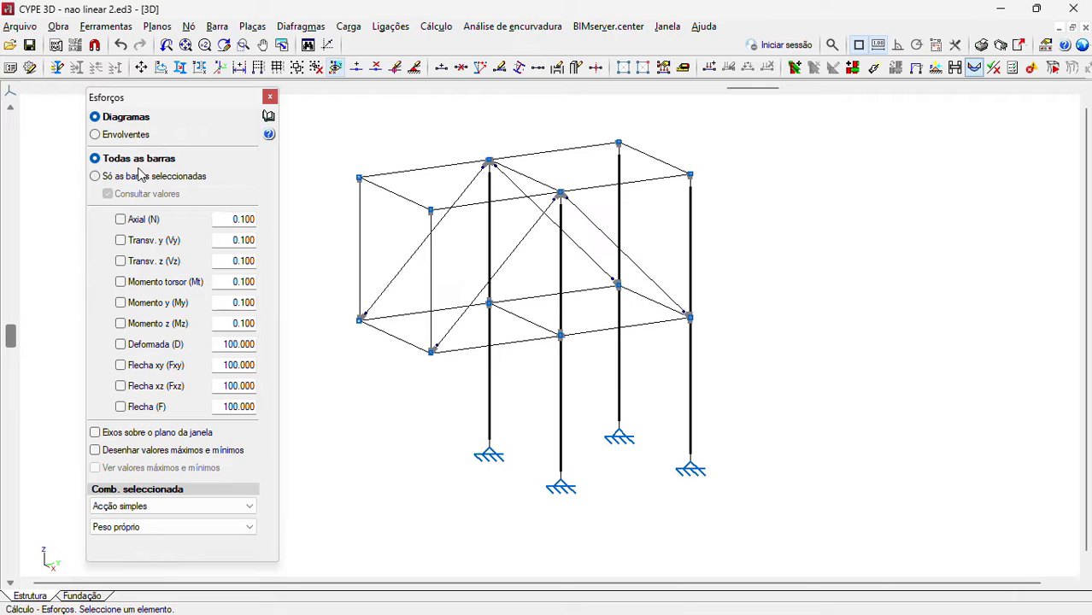
pyautogui.click(139, 176)
pyautogui.click(121, 219)
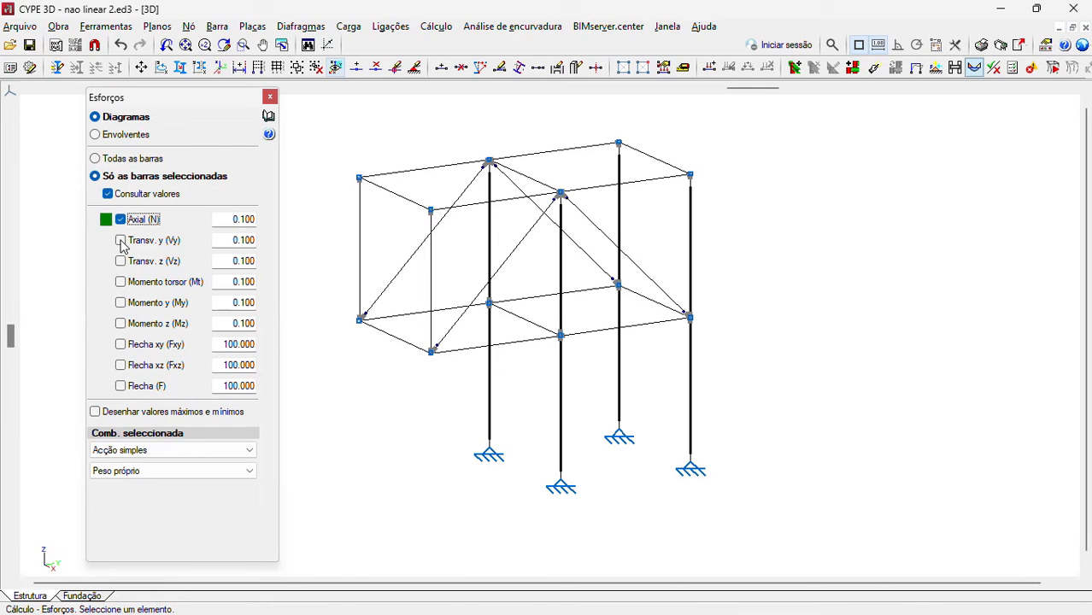
pyautogui.click(120, 240)
pyautogui.click(120, 261)
pyautogui.click(120, 304)
pyautogui.click(120, 323)
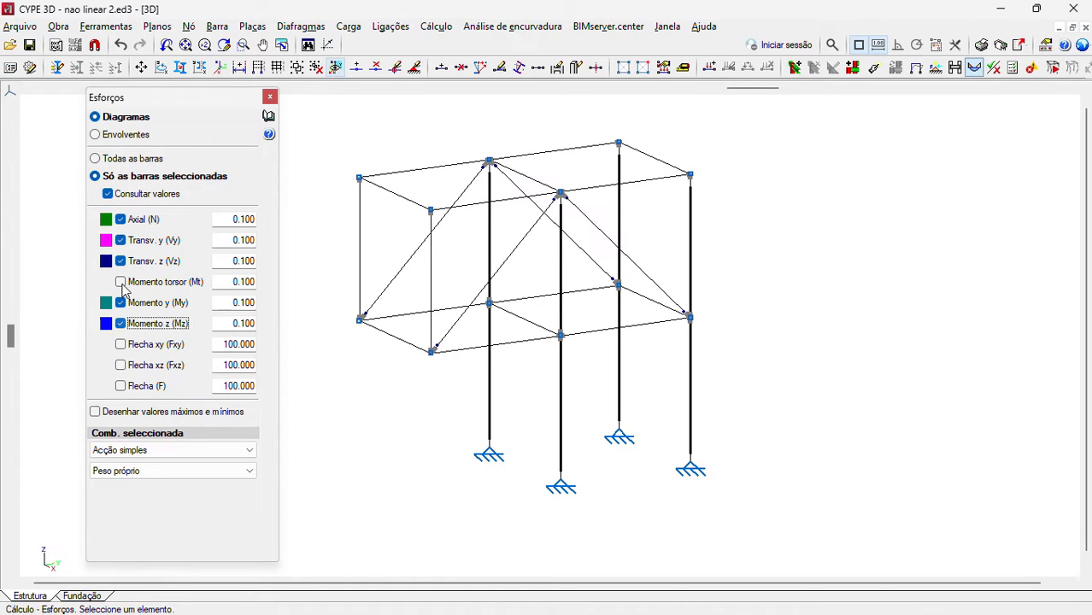
# - Base the force diagrams on Combinações não lineares, using combination [1] PP [NL]
pyautogui.click(155, 451)
pyautogui.click(155, 475)
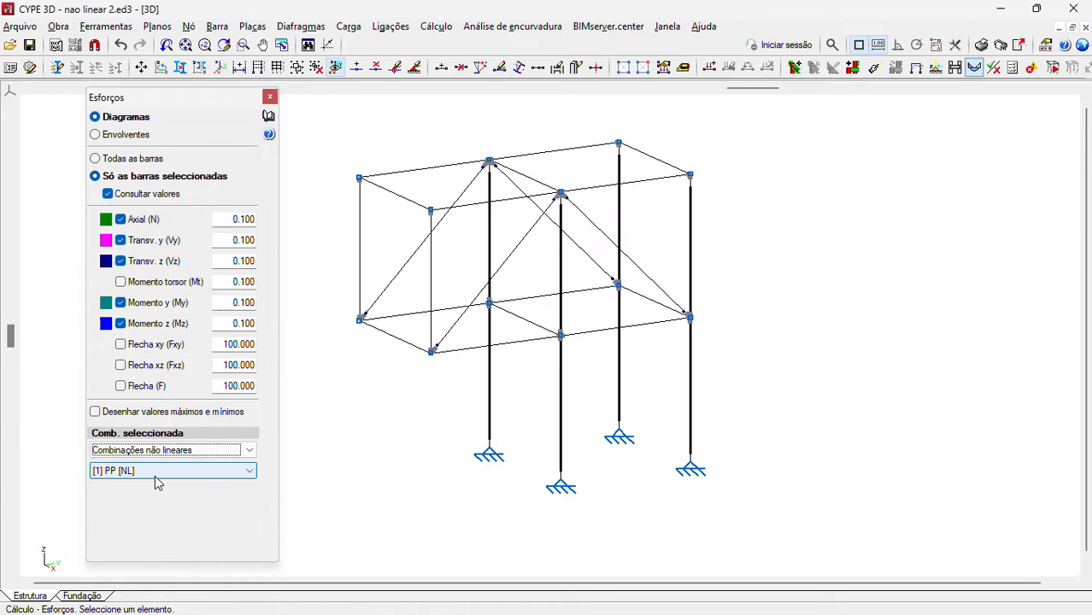
pyautogui.click(155, 473)
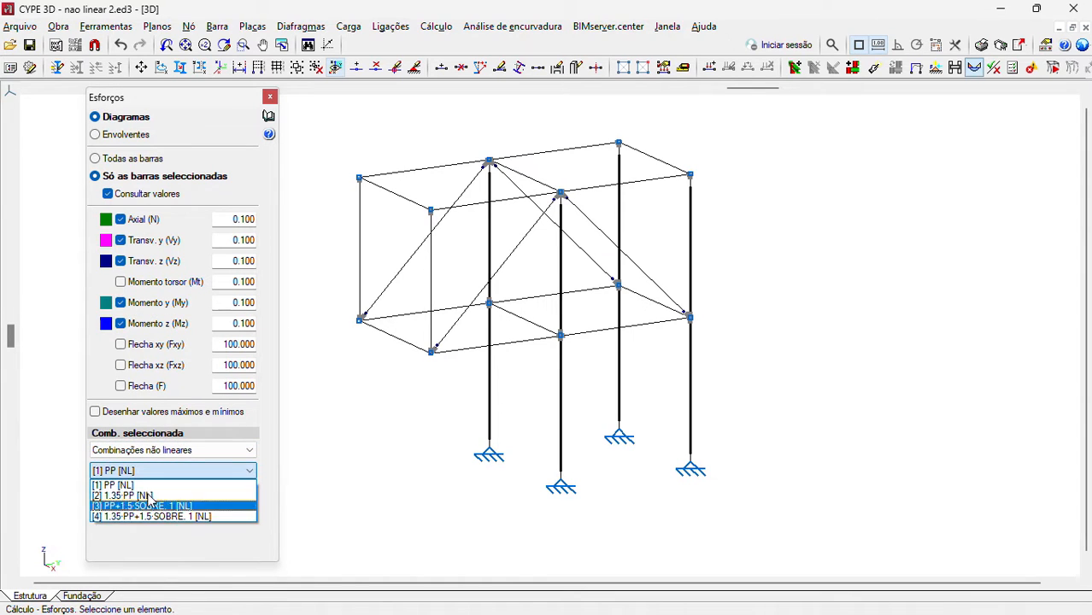
pyautogui.click(128, 486)
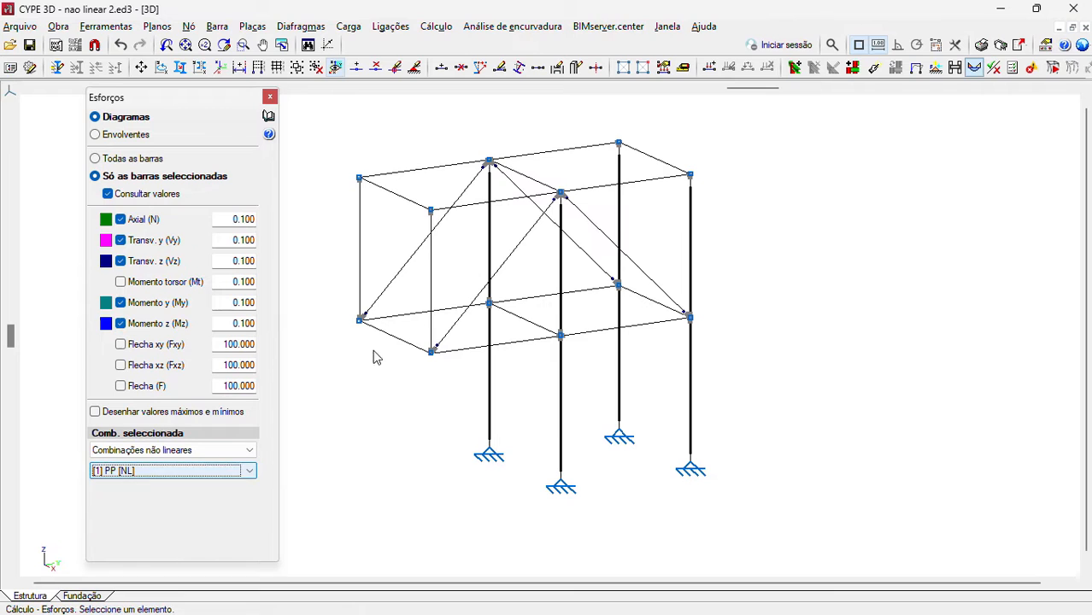
# - Show the force diagrams on the front CHS 48.3x3.2 diagonal and switch them to Aço laminado e composto, restricted to linear combinations
pyautogui.click(514, 261)
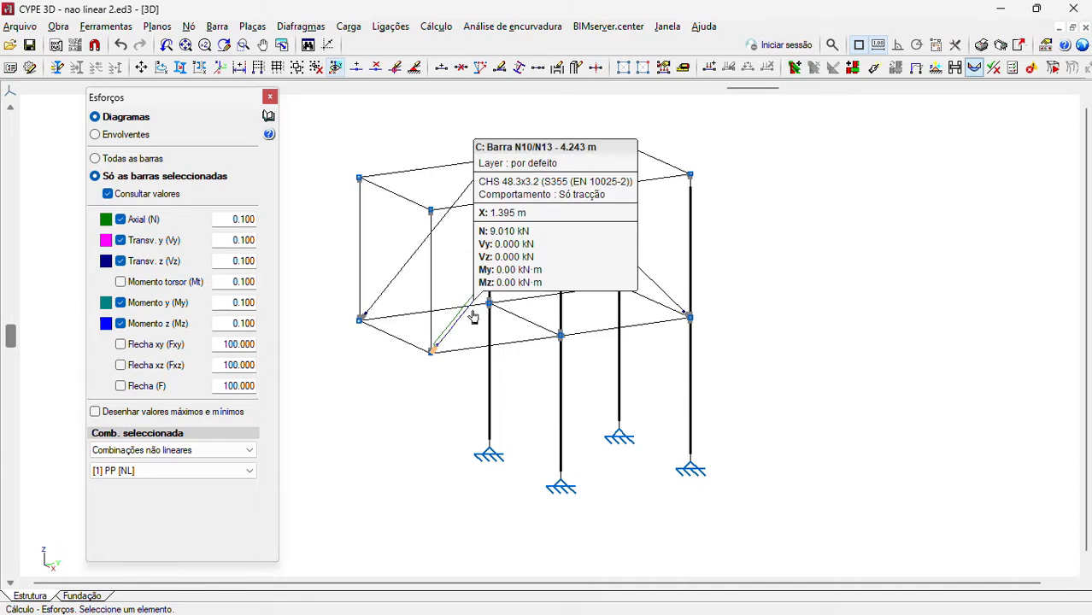
pyautogui.click(179, 450)
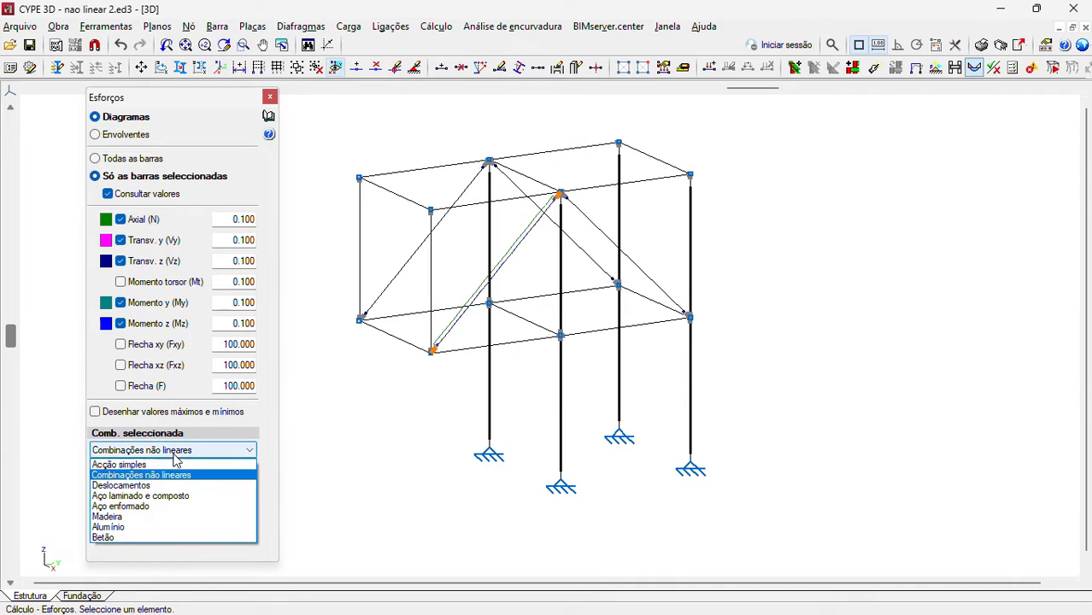
pyautogui.click(171, 493)
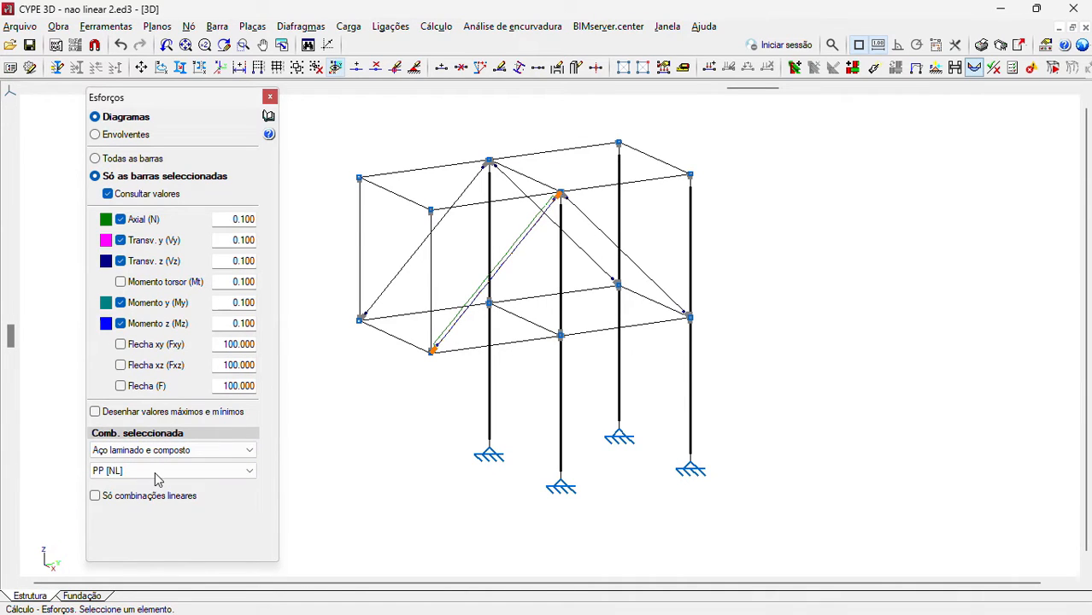
pyautogui.click(157, 473)
pyautogui.click(152, 485)
pyautogui.click(140, 496)
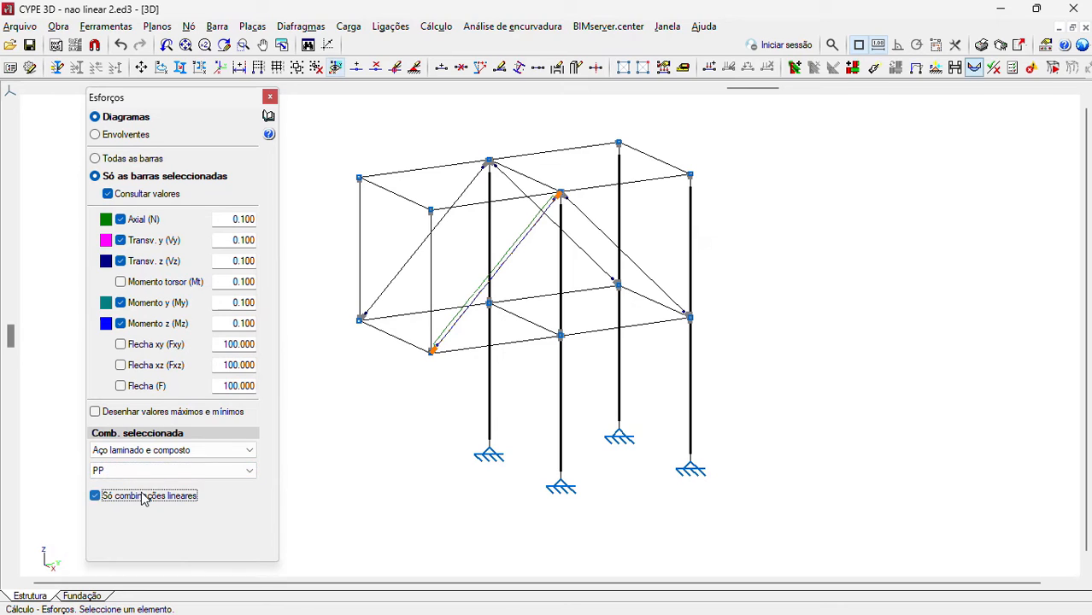
pyautogui.click(137, 471)
pyautogui.click(154, 484)
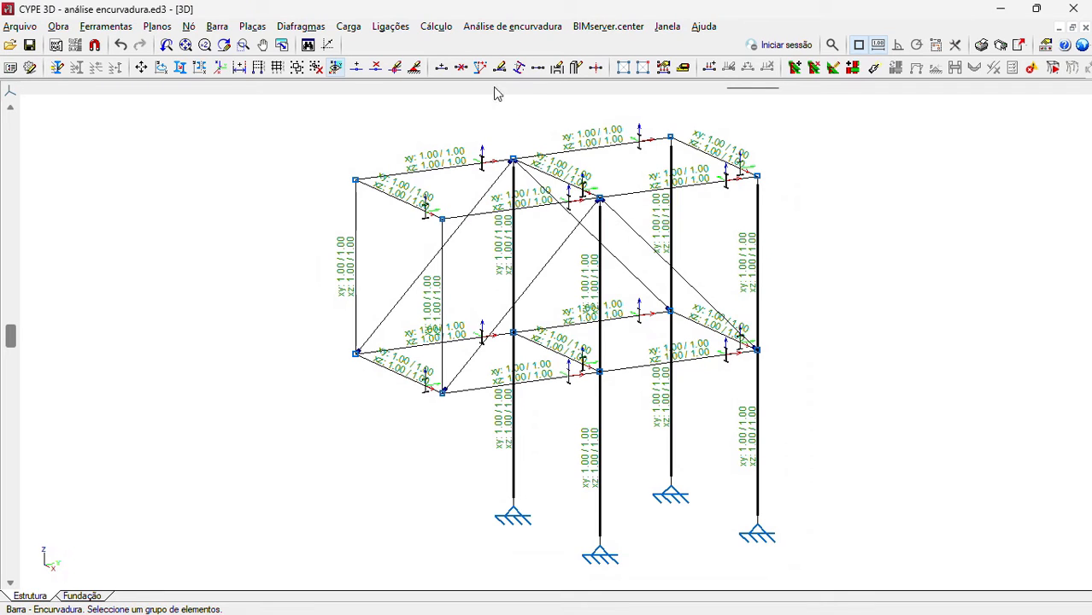
# - Open the combinations for the buckling analysis
pyautogui.click(516, 28)
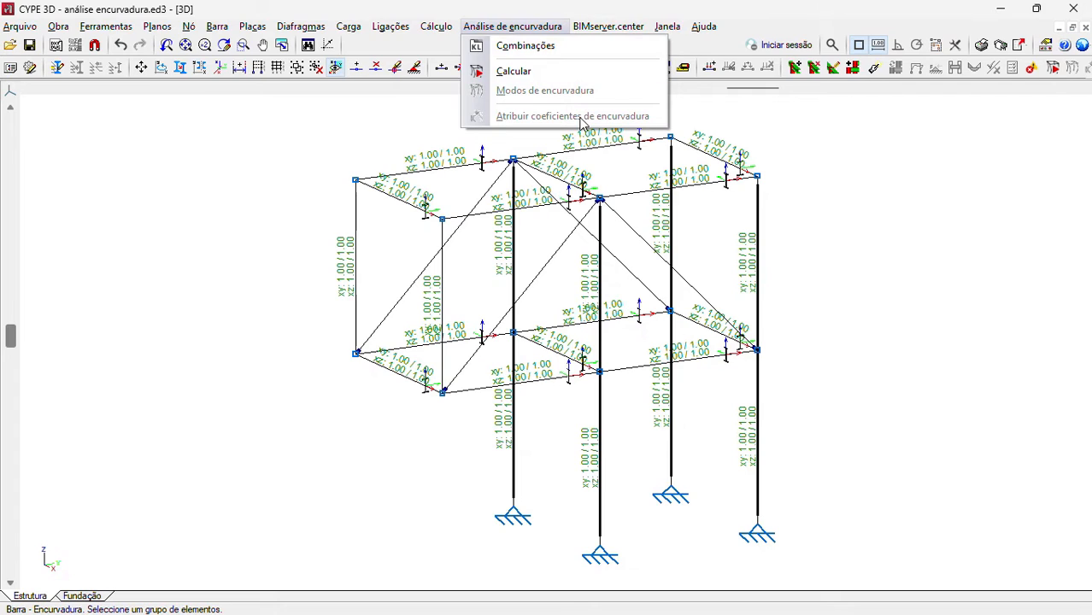
pyautogui.click(552, 49)
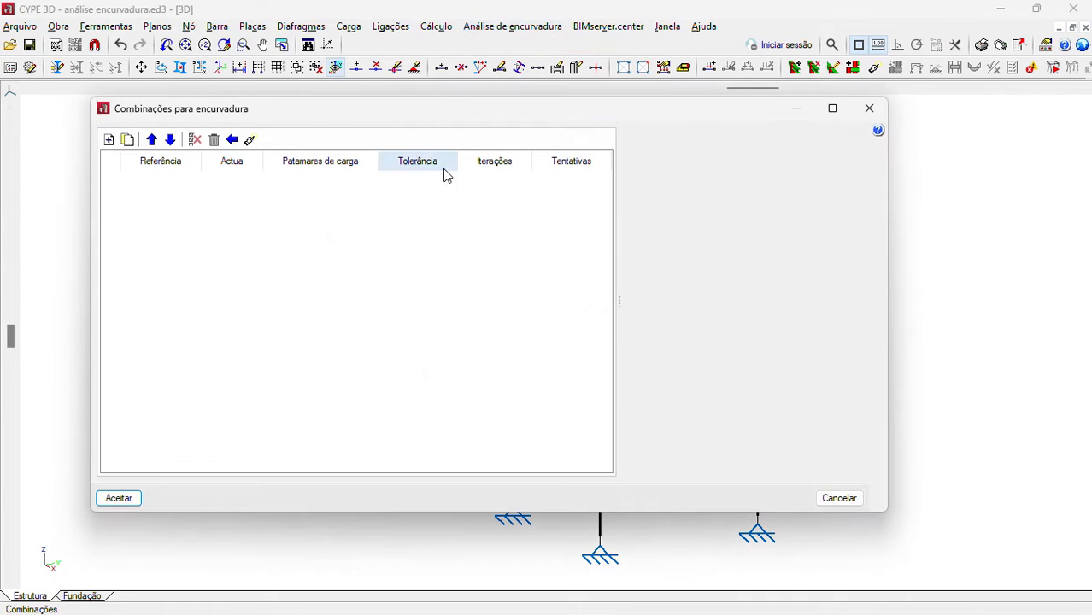
pyautogui.click(107, 140)
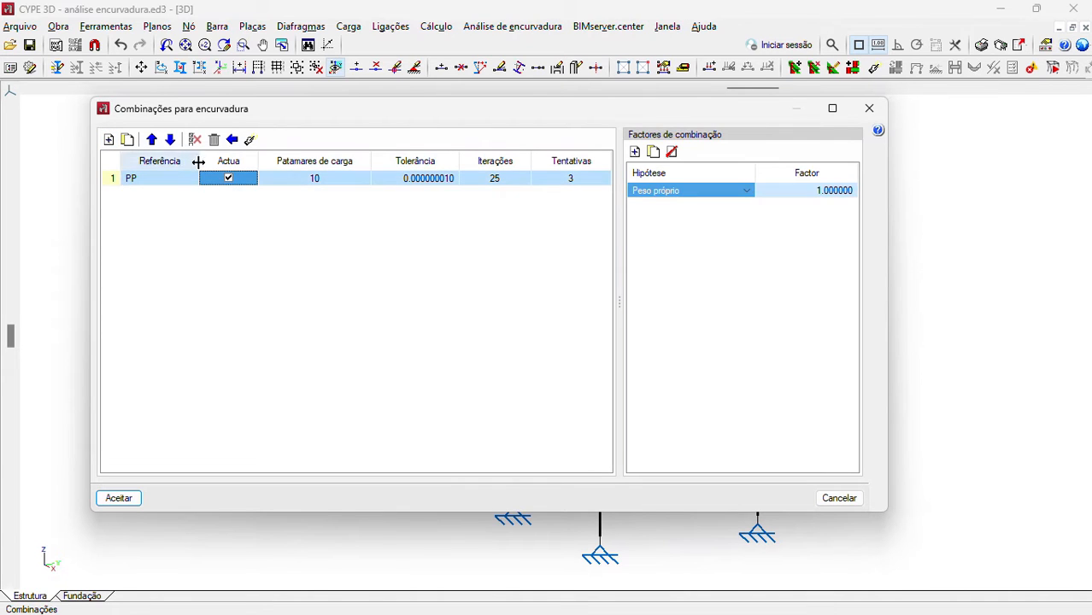
pyautogui.click(195, 140)
pyautogui.click(391, 350)
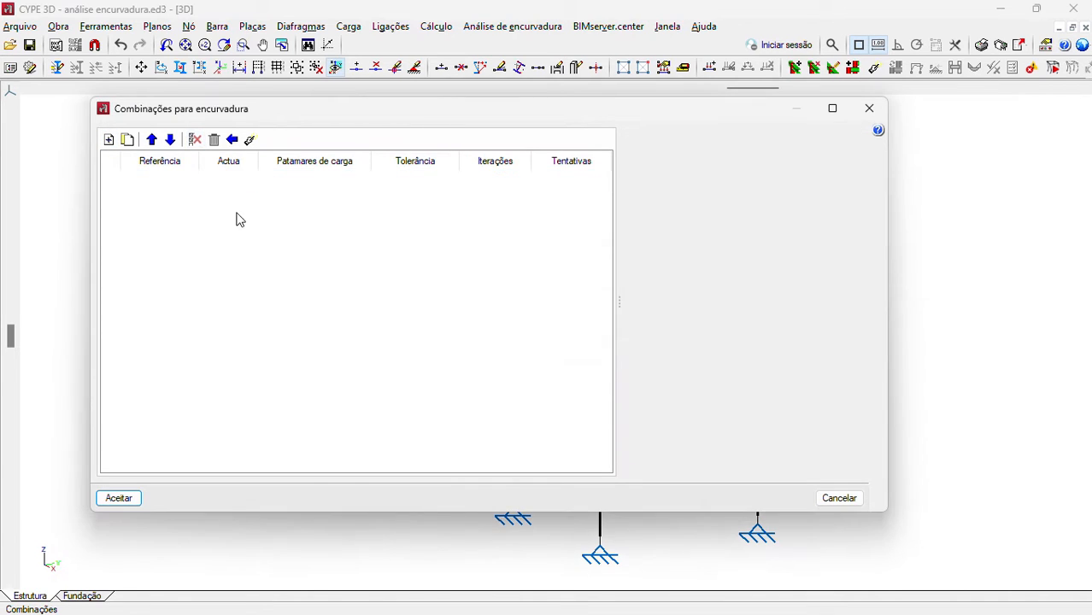
# - Generate the buckling combinations from the Resistência project situation and accept them
pyautogui.click(231, 141)
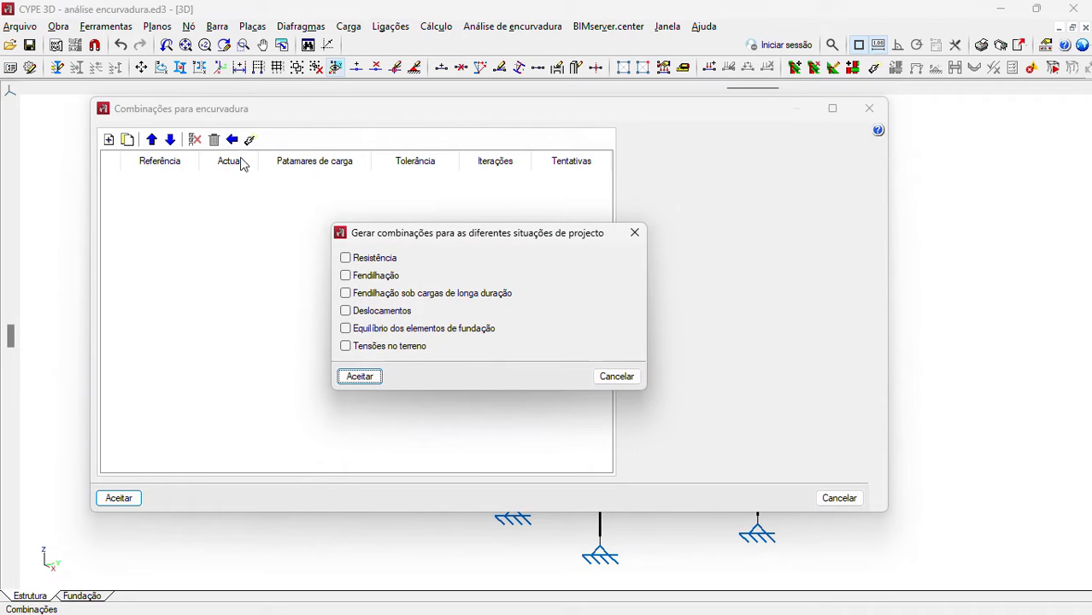
pyautogui.click(350, 264)
pyautogui.click(359, 376)
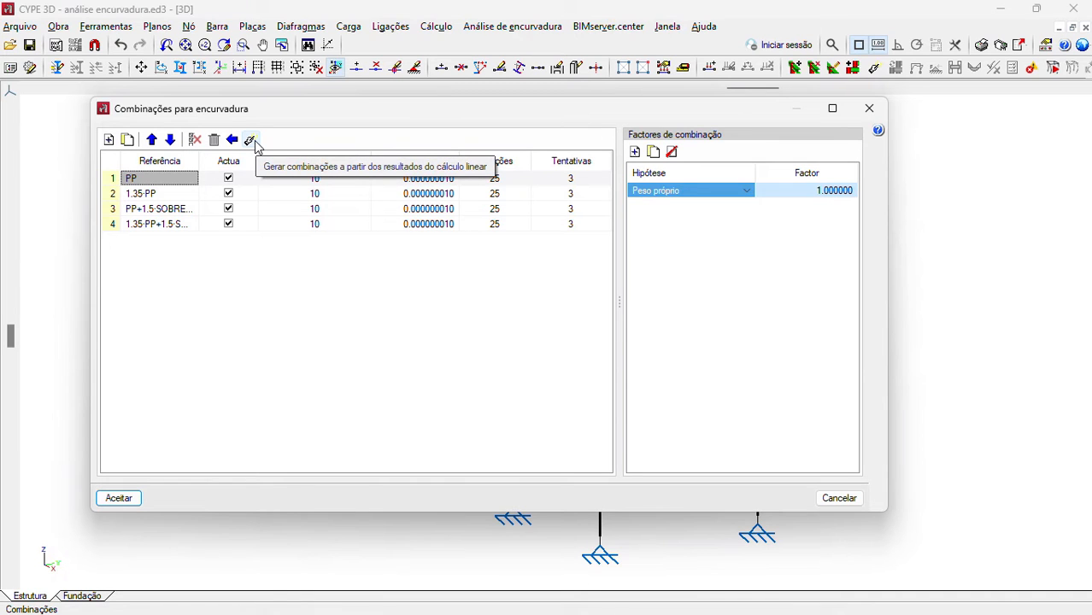
pyautogui.click(122, 500)
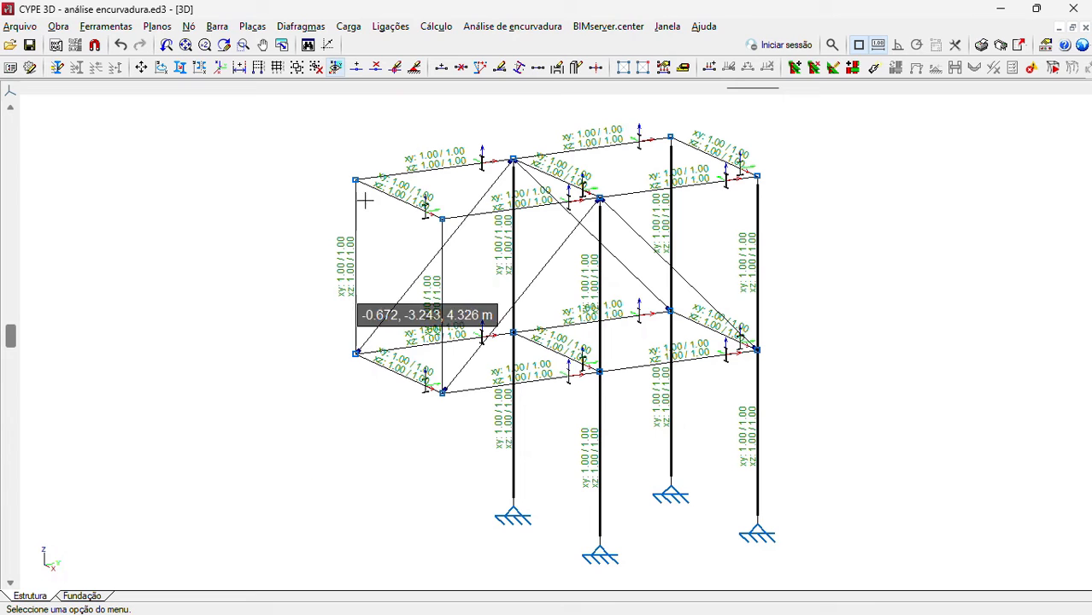
# - Run the buckling analysis with 10 segments per bar, updating the buckling coefficients and considering the finite size of the nodes
pyautogui.click(512, 26)
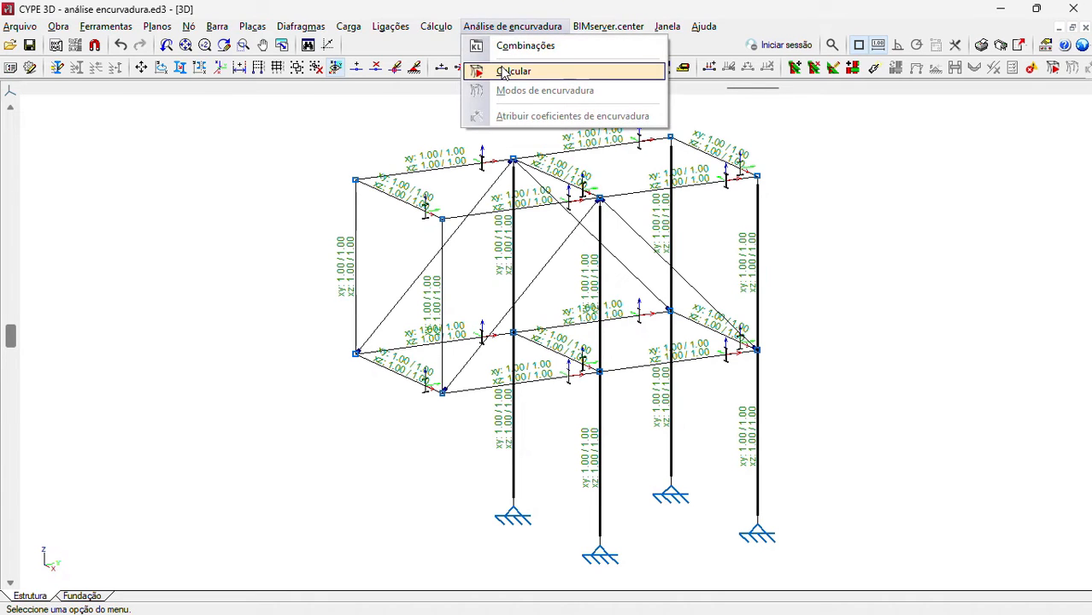
pyautogui.click(511, 72)
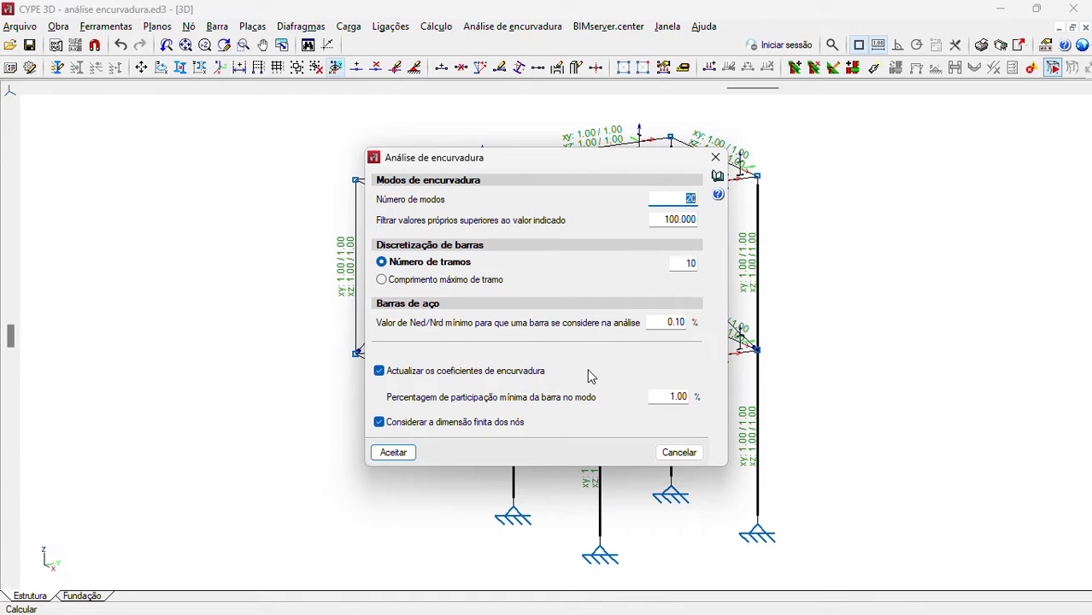
pyautogui.click(394, 452)
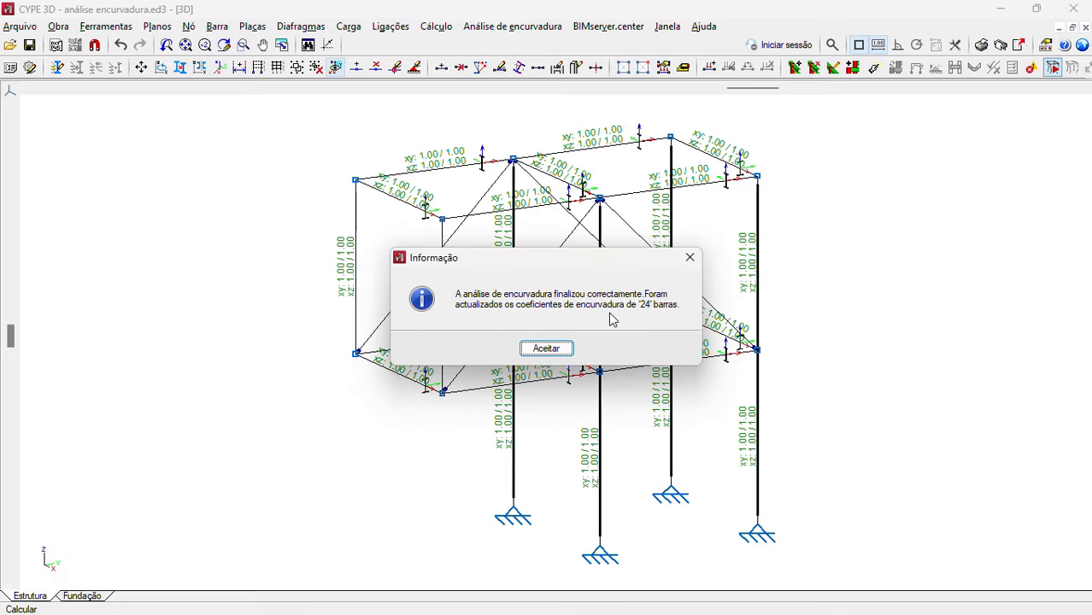
pyautogui.moveTo(630, 260); pyautogui.dragTo(385, 282)
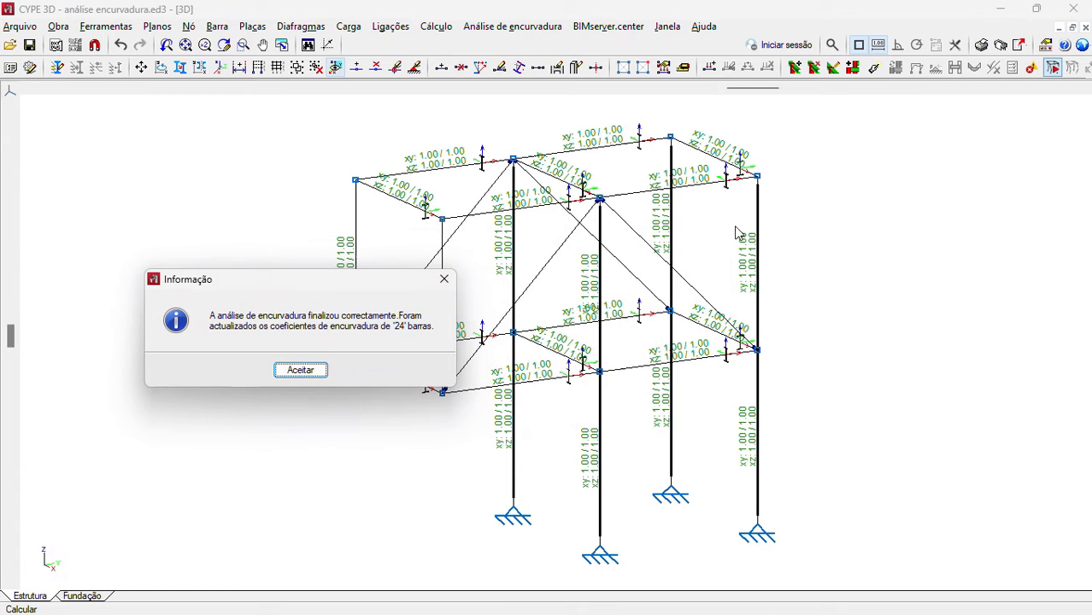
pyautogui.click(312, 374)
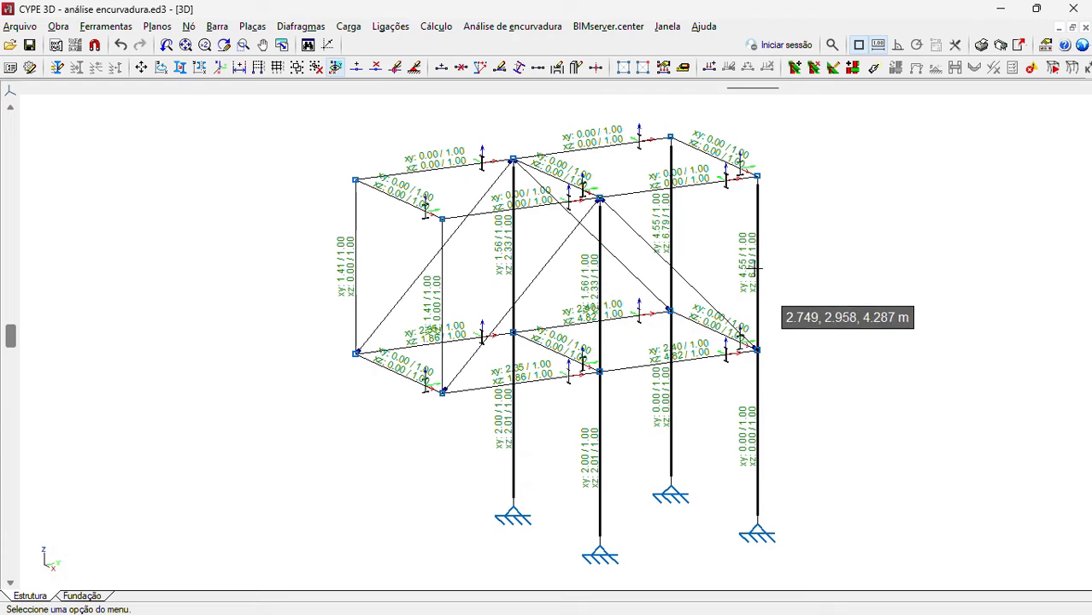
pyautogui.click(517, 26)
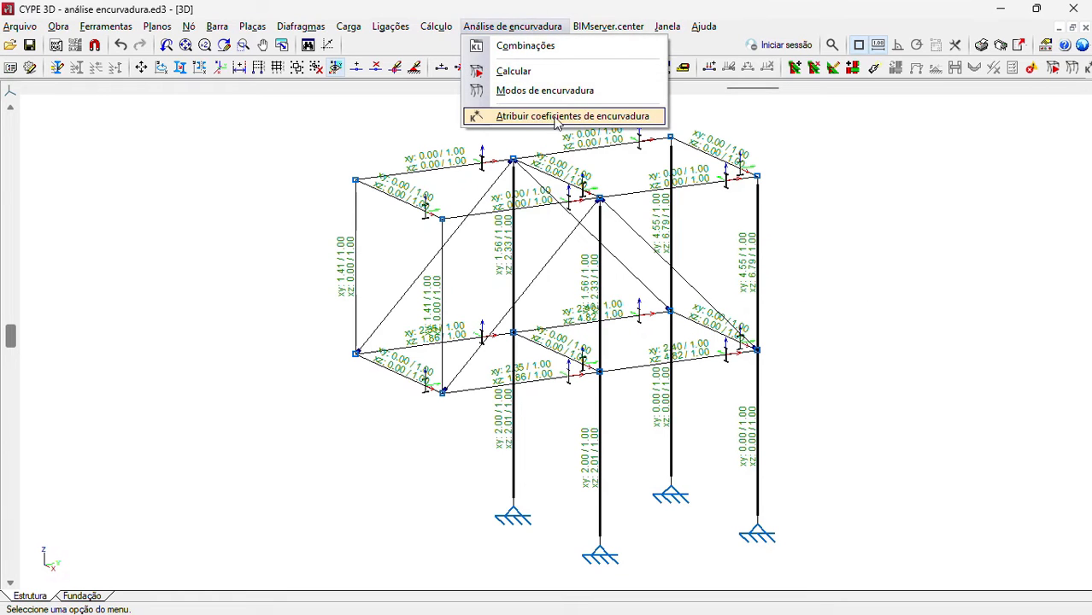
pyautogui.click(570, 117)
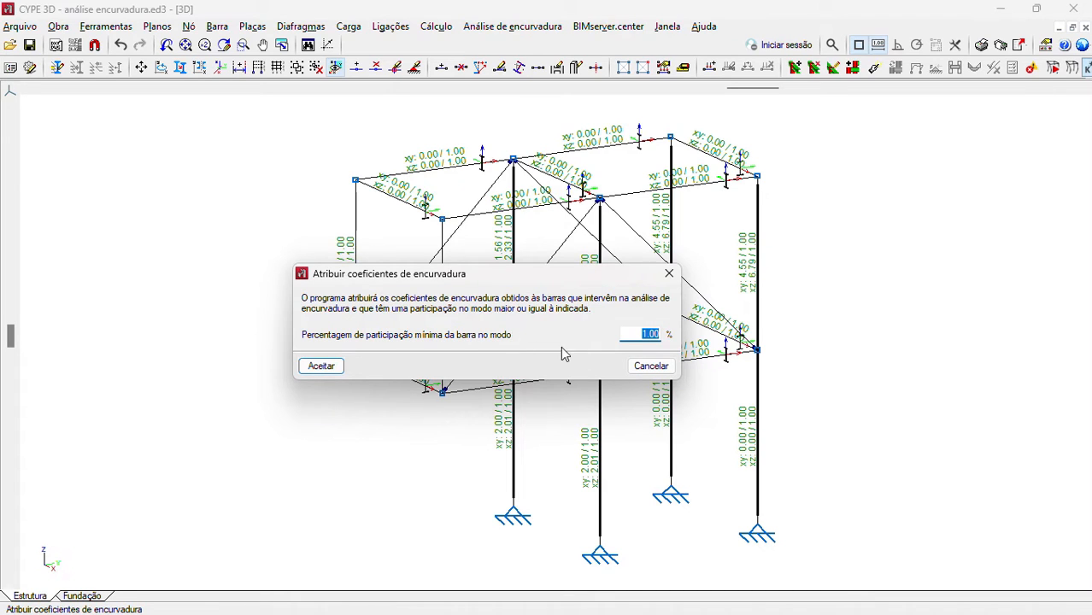
pyautogui.click(649, 365)
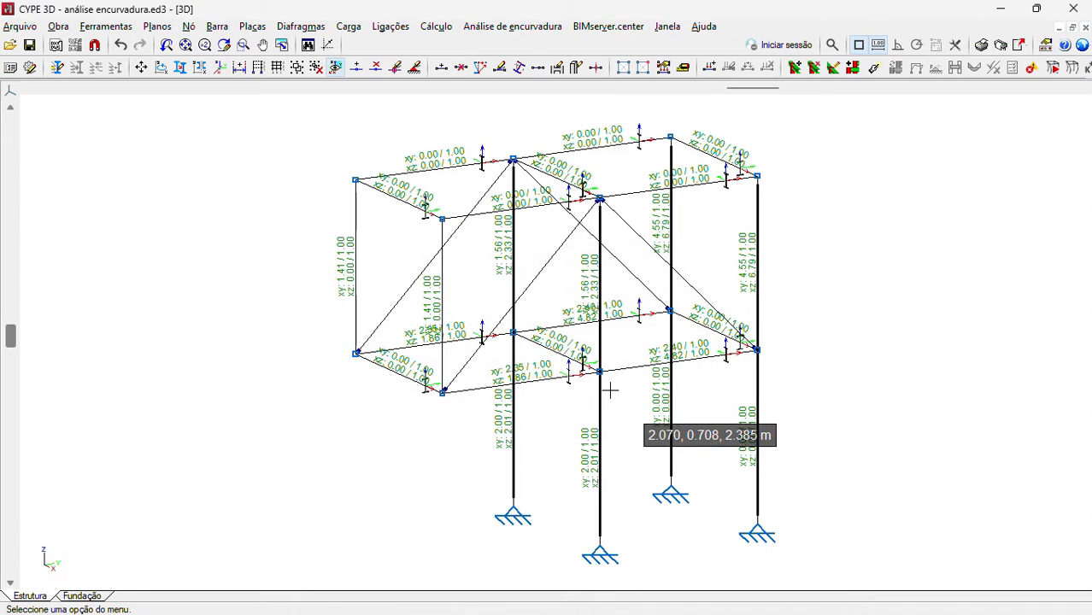
# - Display the buckling modes of all bars for combination [1] PP, with the deformed shape at a scale of 10
pyautogui.click(510, 26)
pyautogui.click(530, 92)
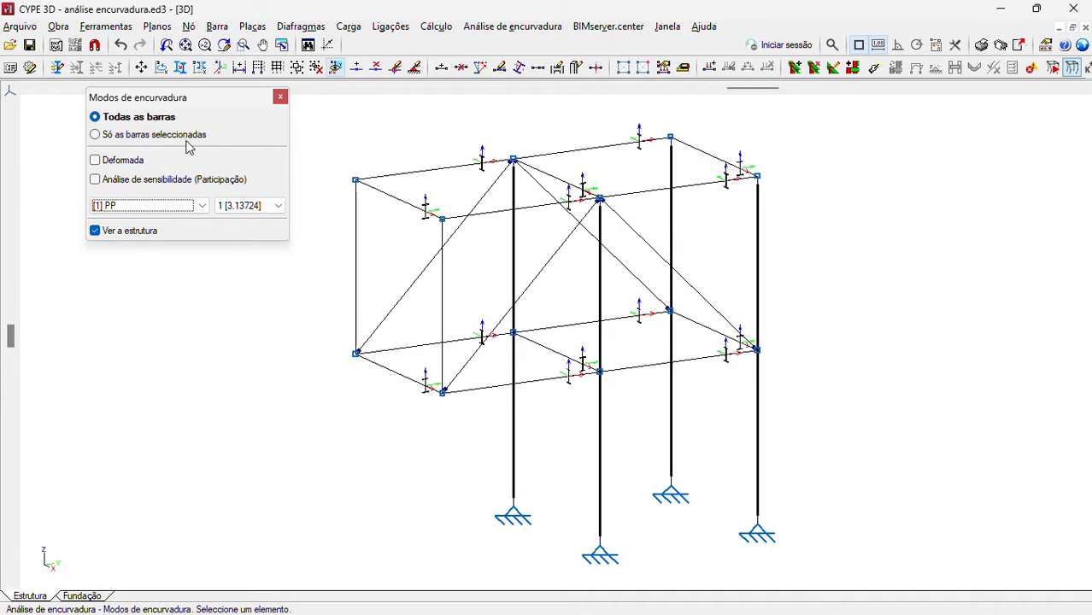
pyautogui.click(131, 164)
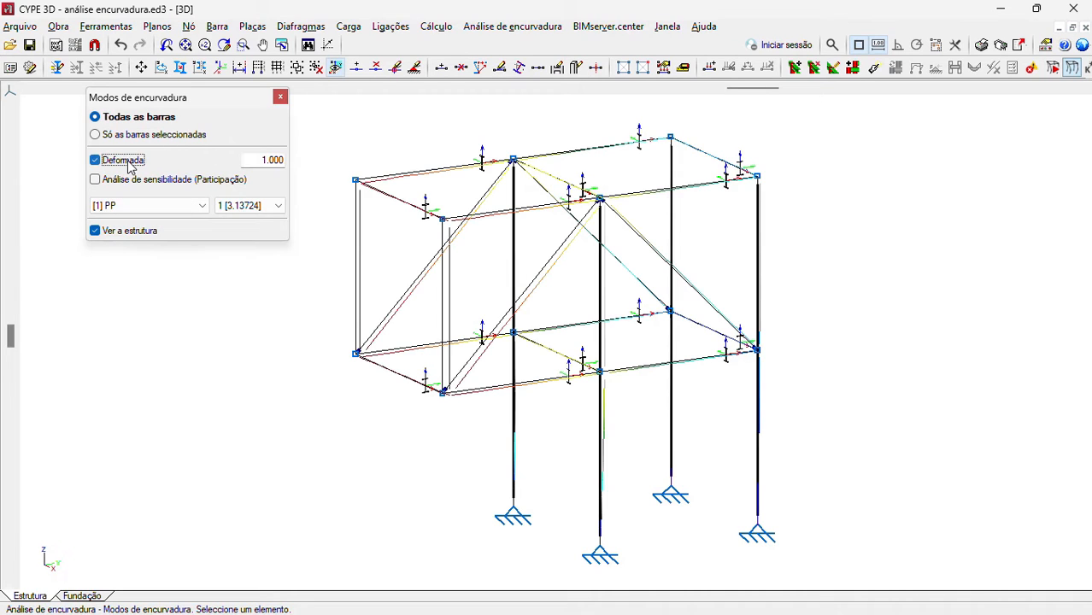
pyautogui.moveTo(247, 162); pyautogui.dragTo(315, 161)
pyautogui.write('1')
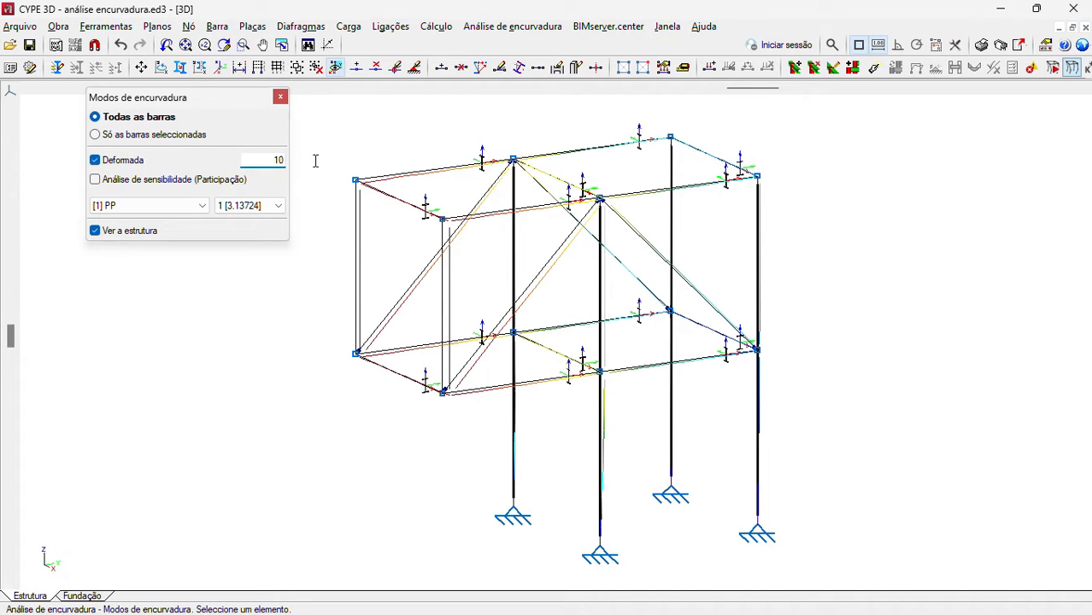
pyautogui.write('0')
pyautogui.press('Tab')
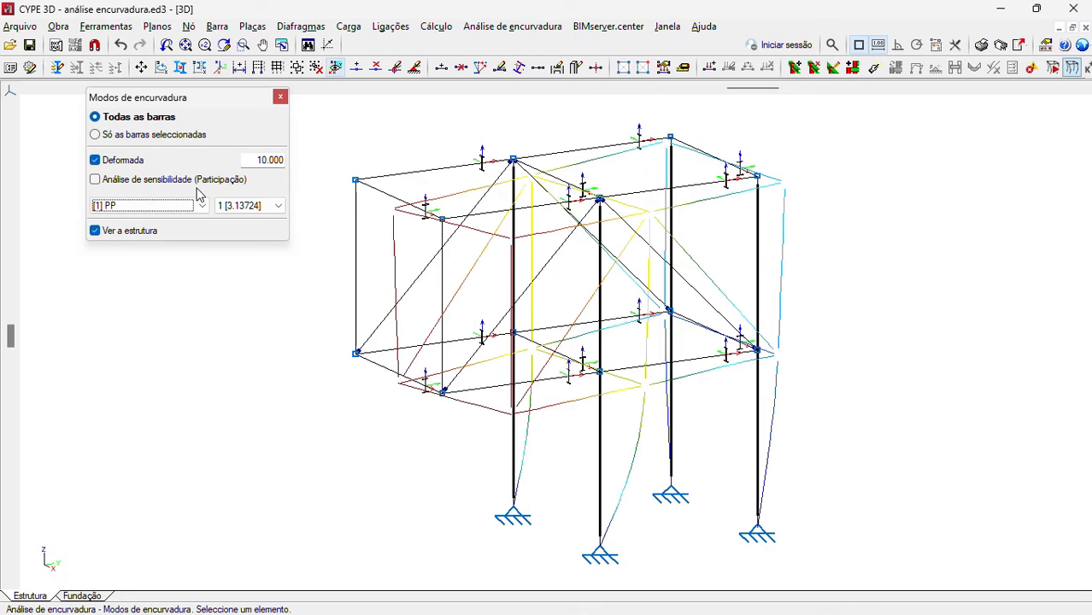
# - Turn on the participation sensitivity analysis, view buckling modes 3, 7 and 11 and inspect individual bars in mode 11
pyautogui.click(161, 183)
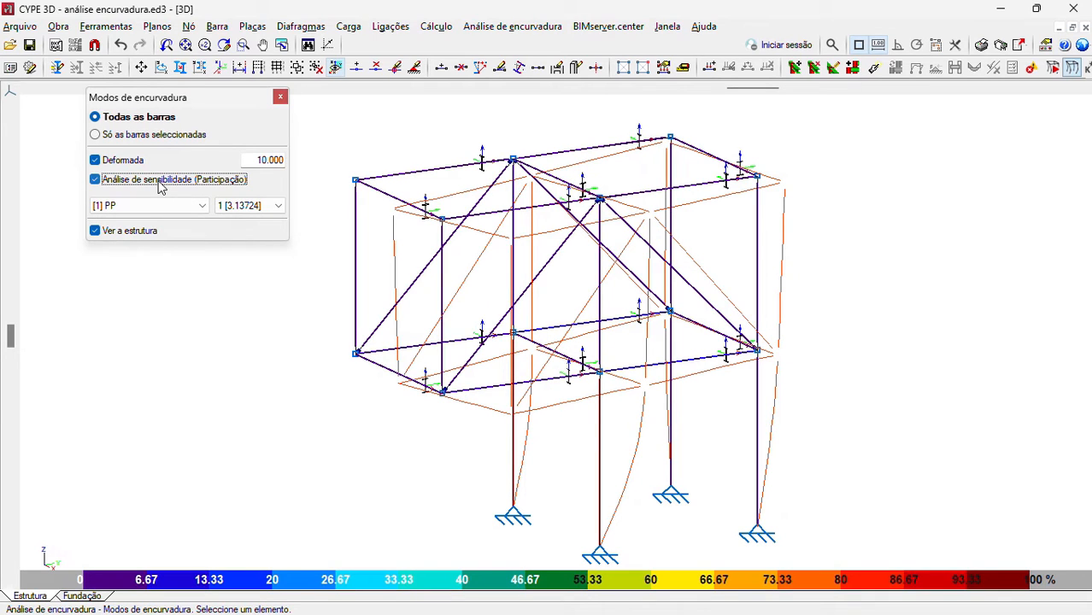
pyautogui.click(246, 206)
pyautogui.click(241, 242)
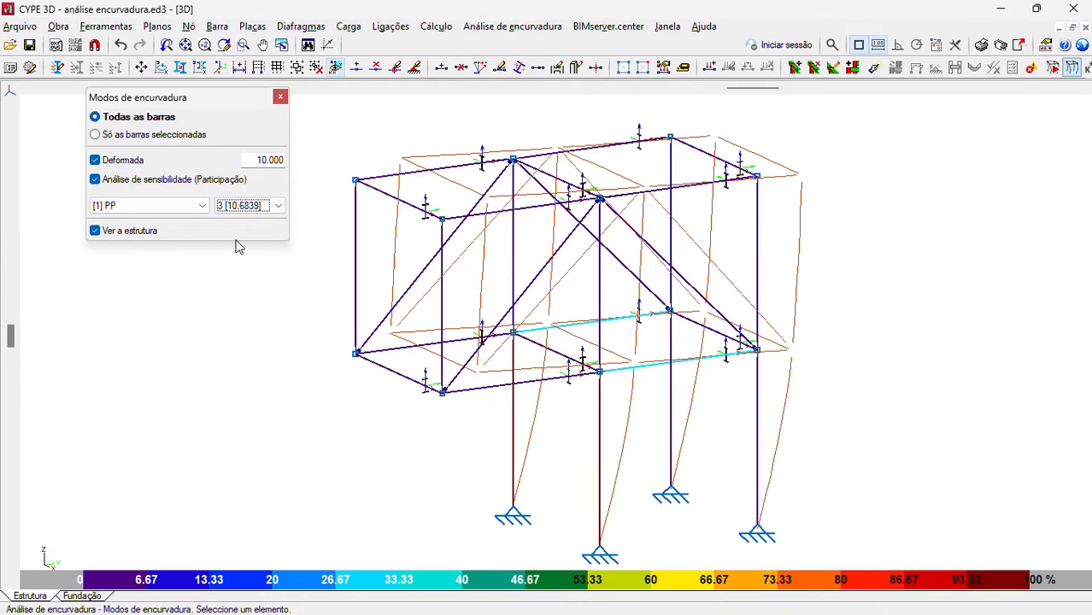
pyautogui.click(242, 208)
pyautogui.click(239, 285)
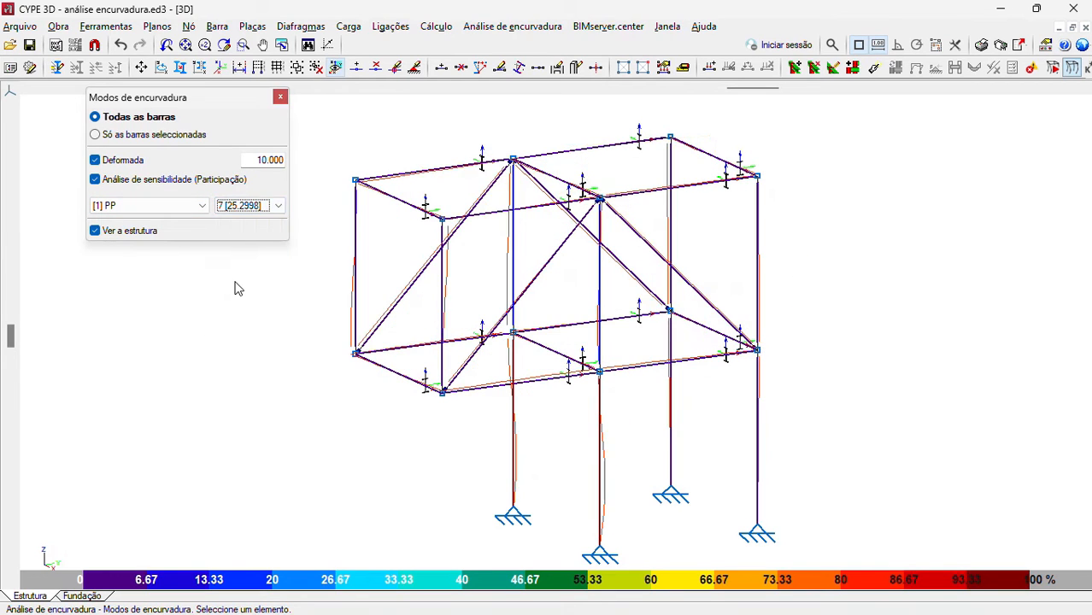
pyautogui.click(245, 211)
pyautogui.click(246, 325)
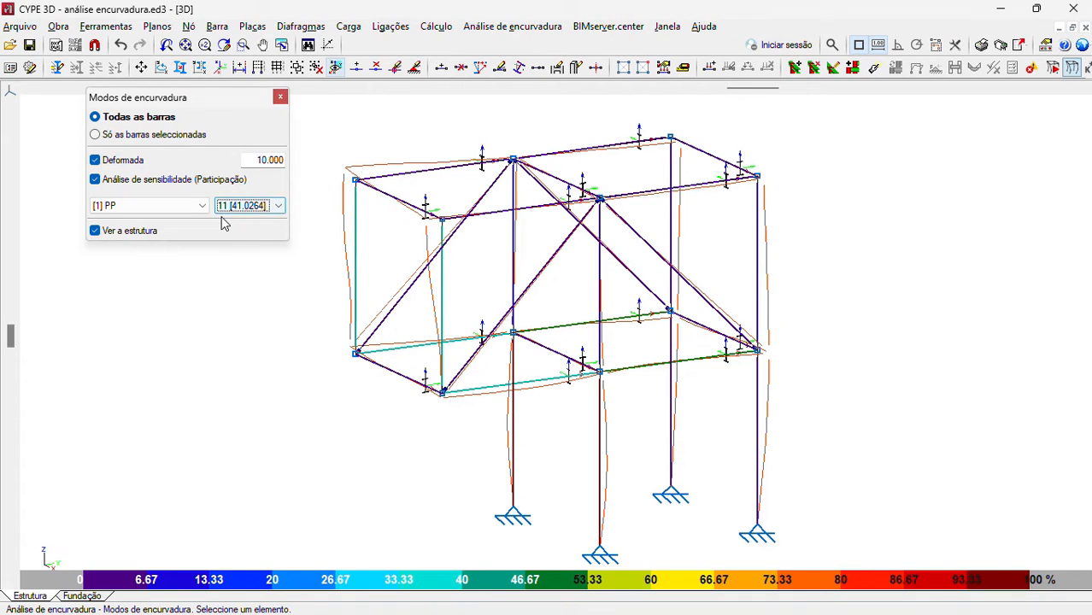
pyautogui.moveTo(441, 311)
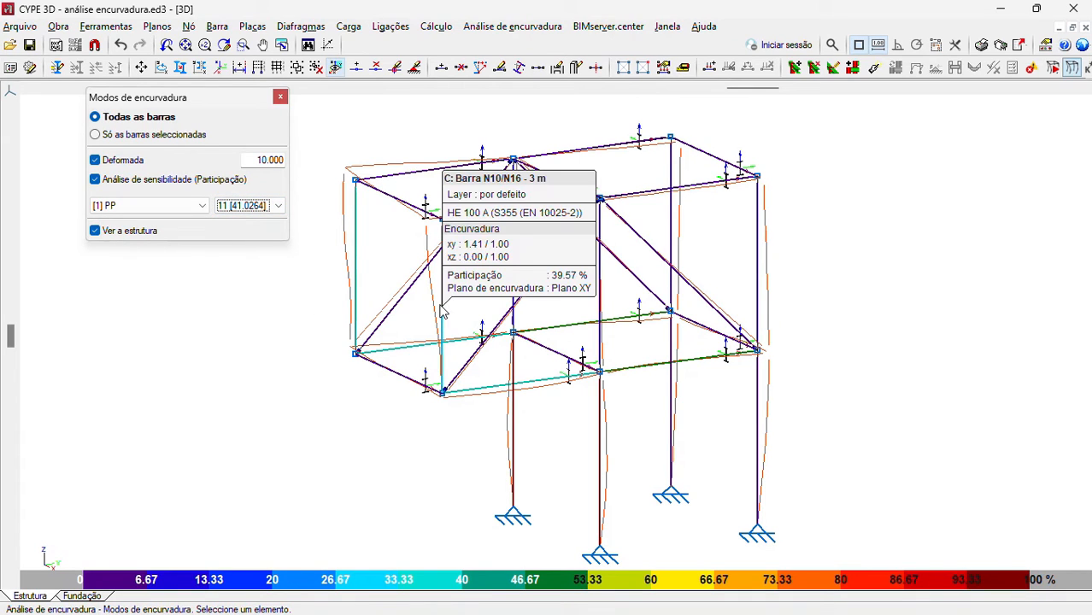
pyautogui.moveTo(596, 462)
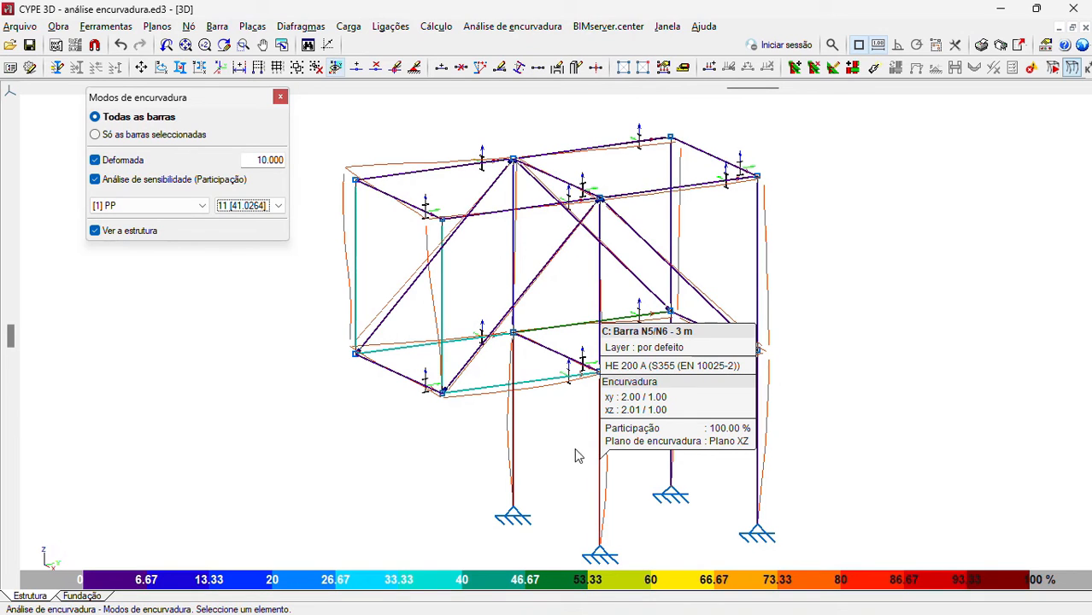
pyautogui.moveTo(516, 428)
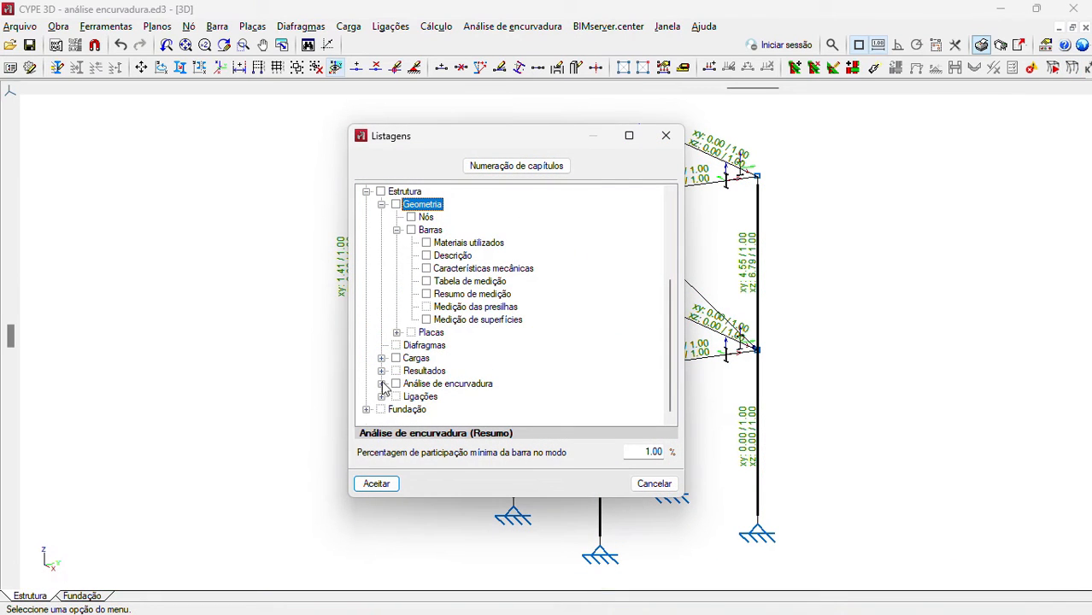
# - Generate a report with the complete Análise de encurvadura chapter and examine its table of buckling modes
pyautogui.click(381, 384)
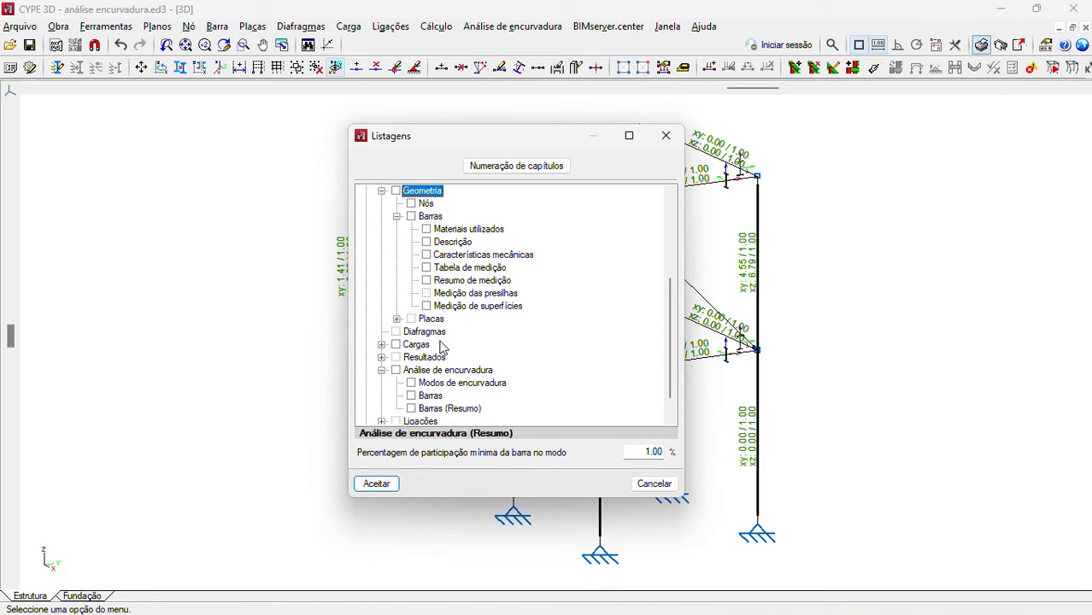
pyautogui.scroll(-1, 441, 348)
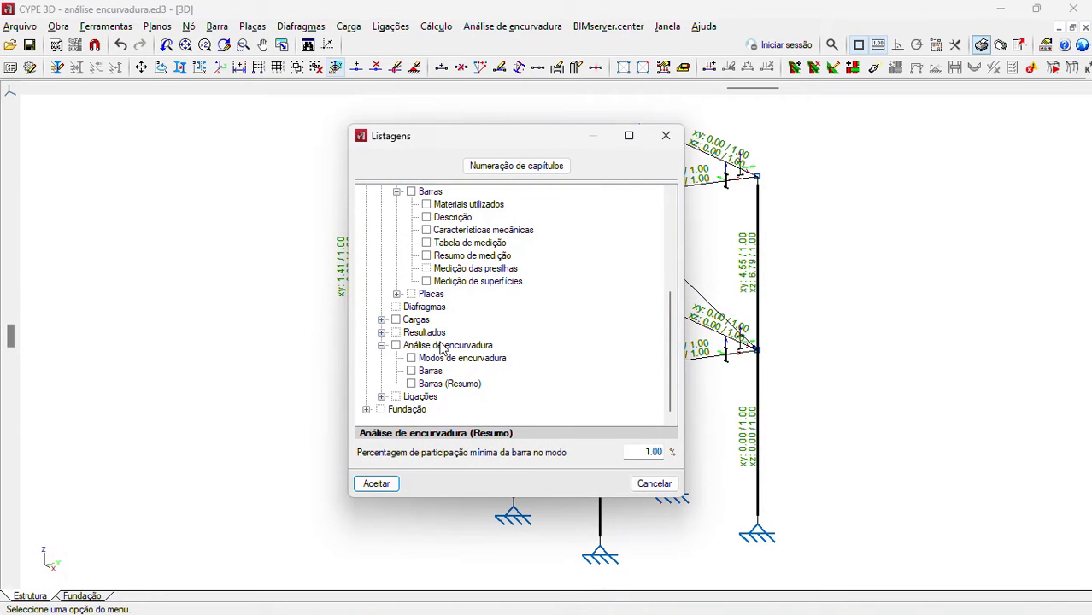
pyautogui.click(396, 346)
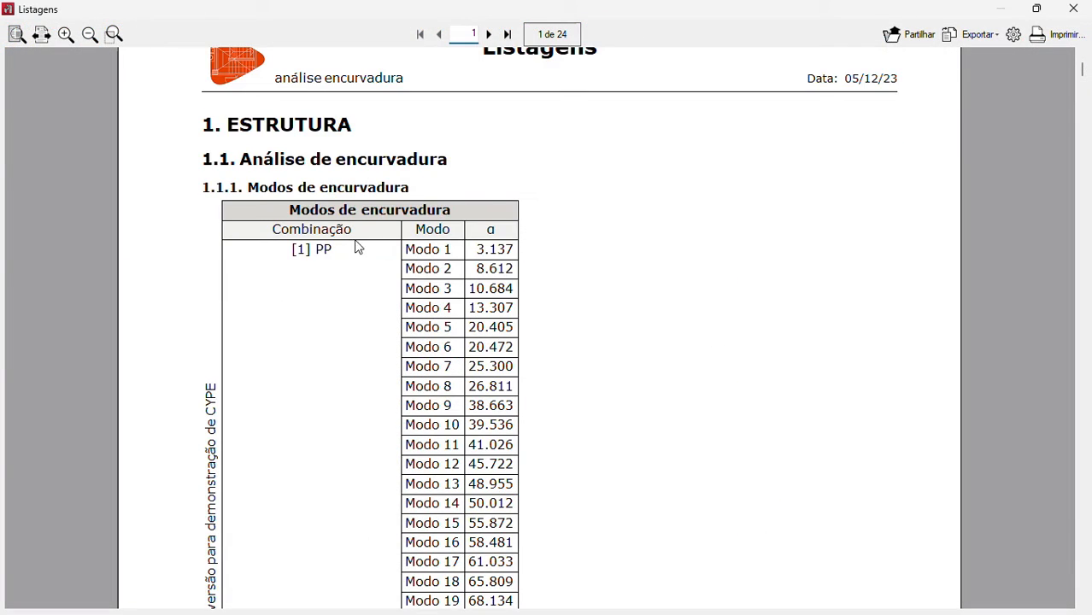
pyautogui.scroll(-4, 466, 269)
pyautogui.scroll(2, 489, 164)
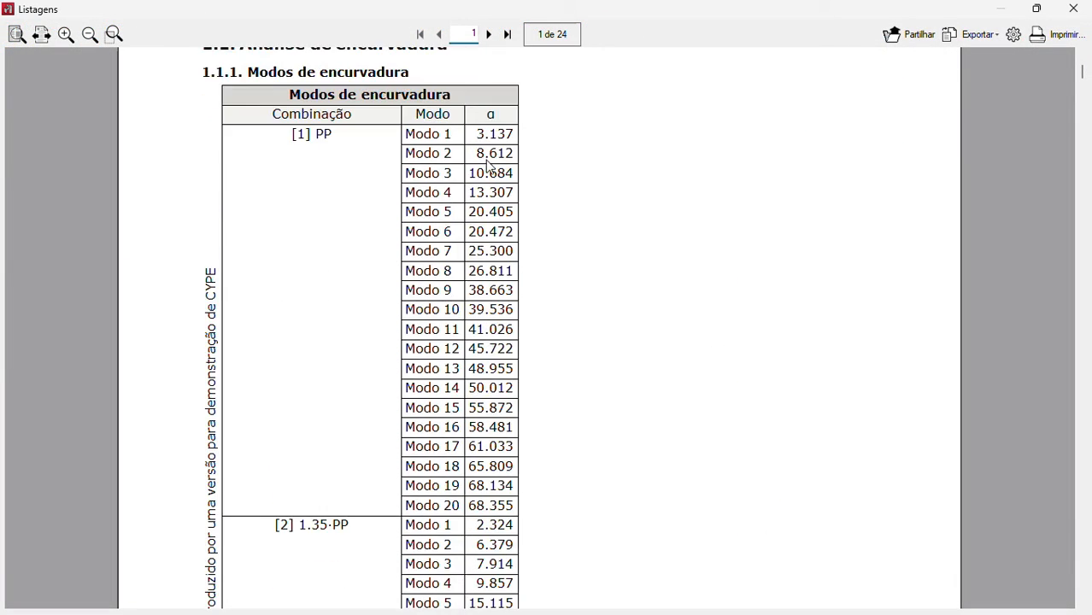
# - Examine the report's buckling modes for the remaining combinations, the per-bar table and the Barras (Resumo) summary
pyautogui.scroll(-15, 502, 374)
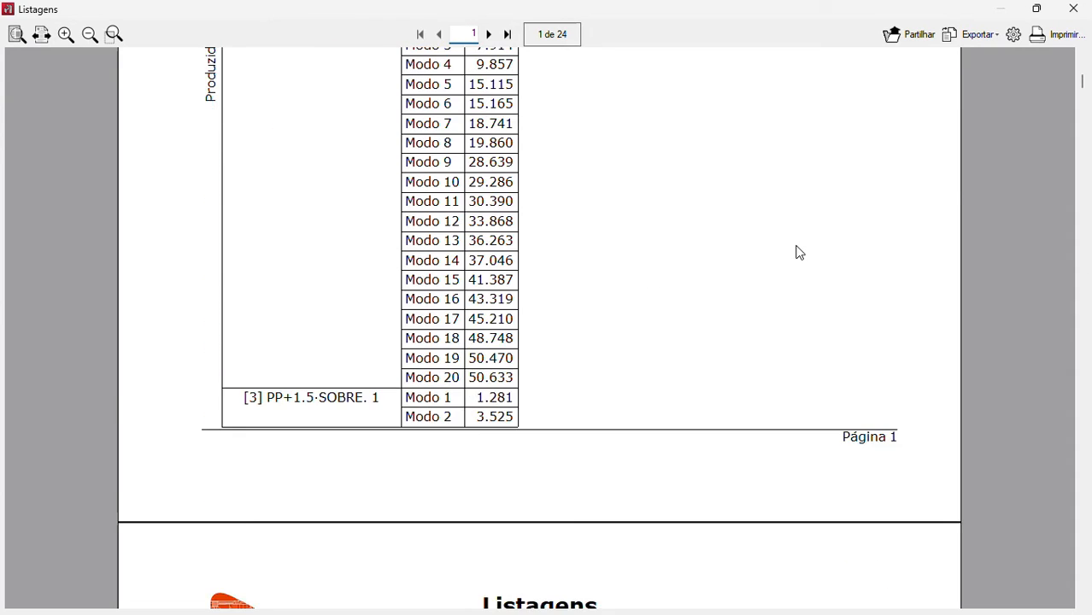
pyautogui.scroll(-8, 769, 282)
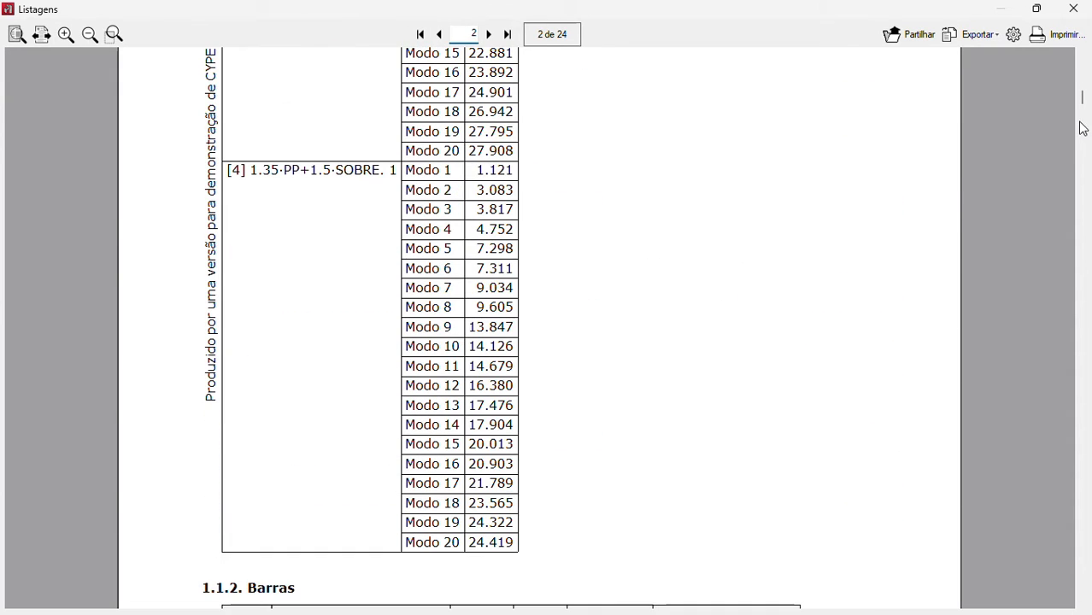
pyautogui.scroll(-2, 1083, 106)
pyautogui.scroll(-4, 1083, 106)
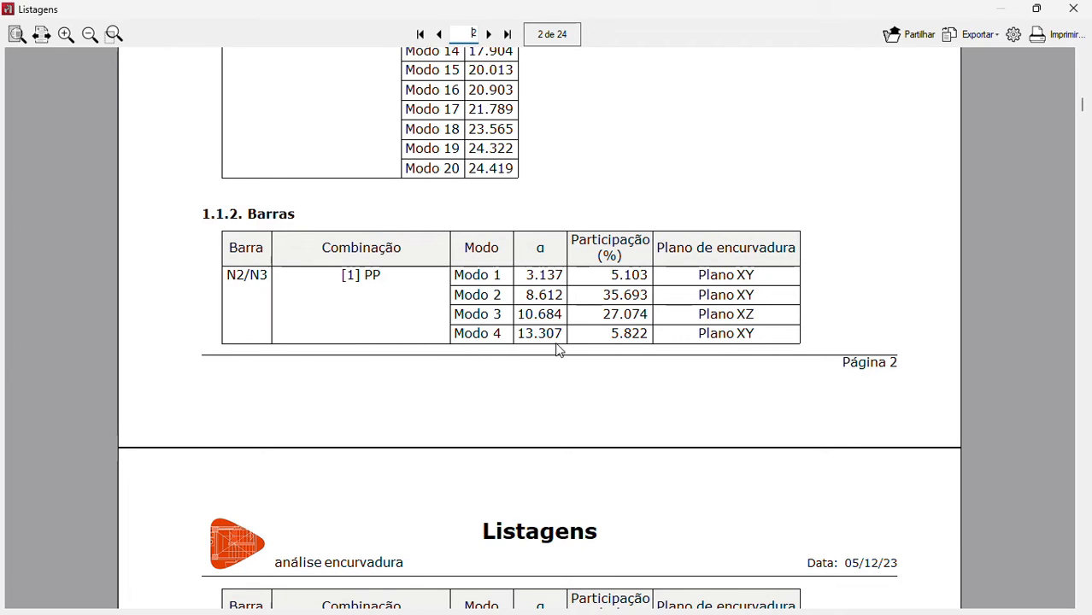
pyautogui.scroll(-2, 631, 344)
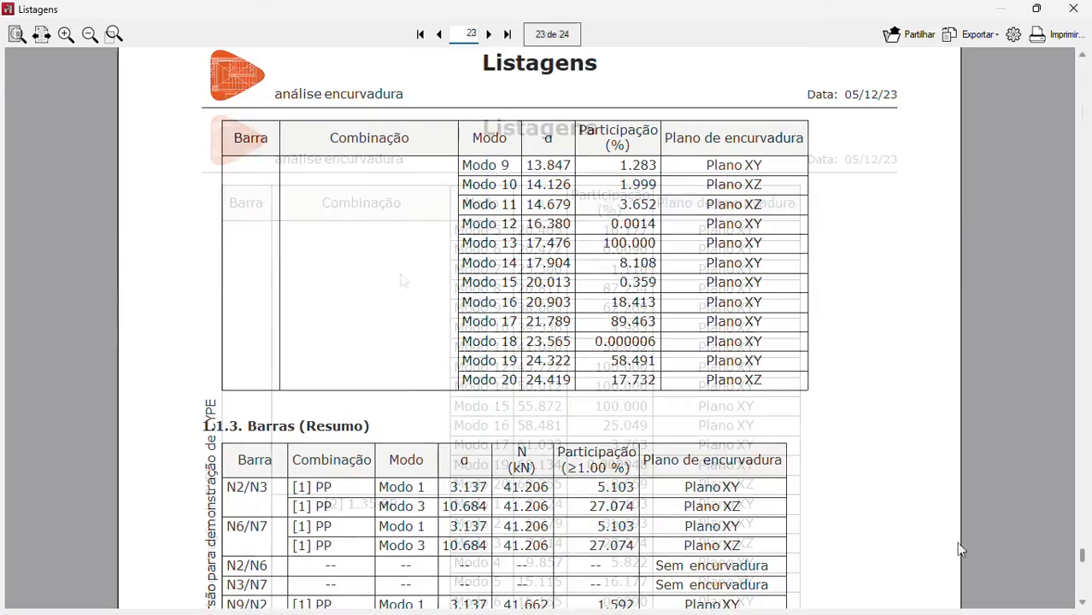
pyautogui.scroll(-4, 404, 281)
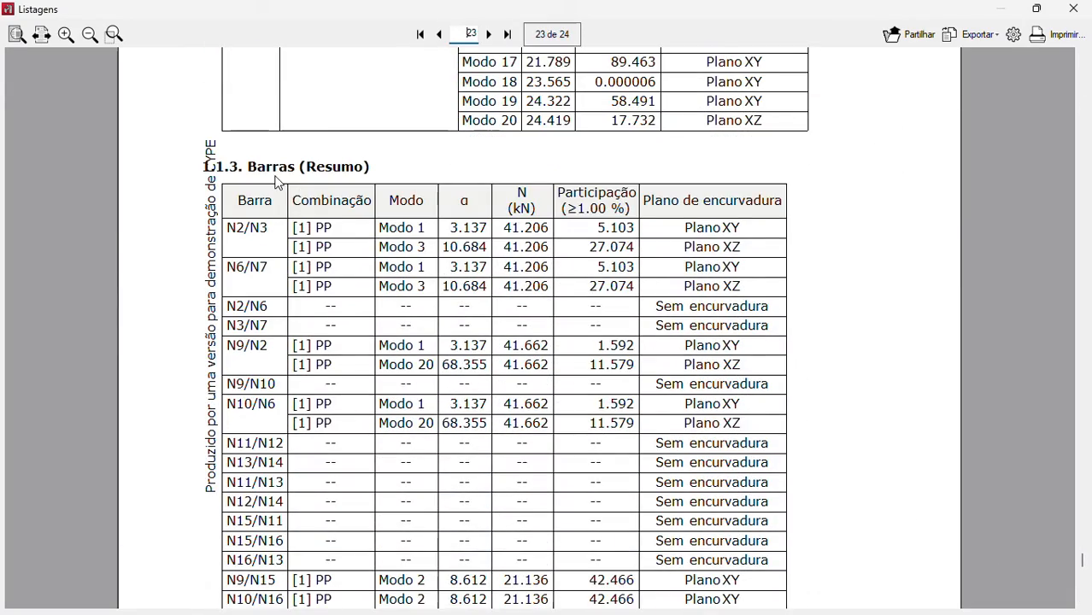
pyautogui.scroll(-1, 278, 182)
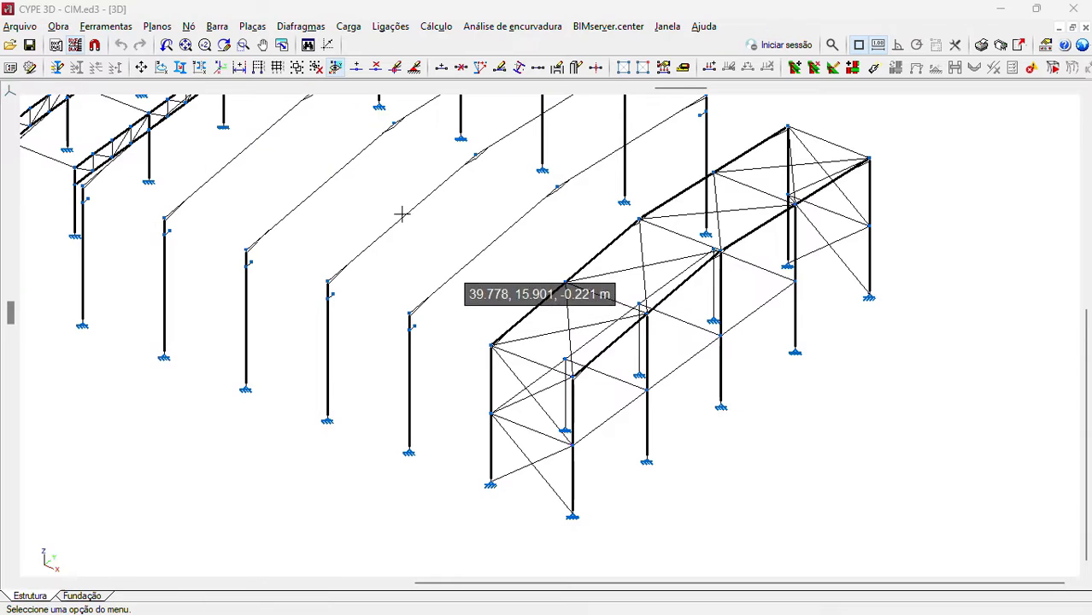
# - Assign rotational stiffness in the yz plane at both the origin and the end of a column in the front portal row
pyautogui.click(217, 26)
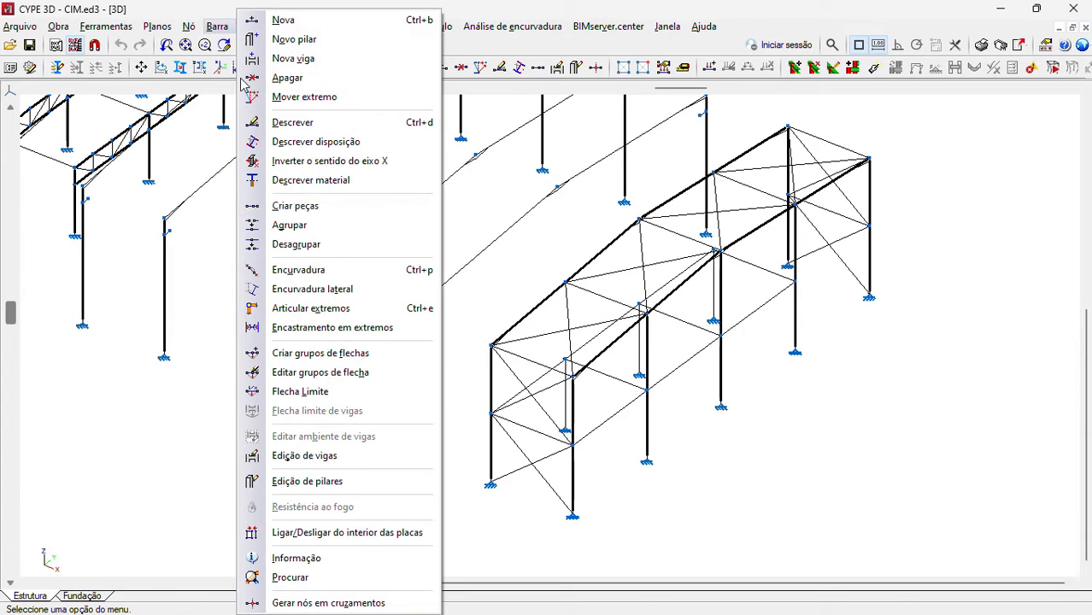
pyautogui.click(338, 327)
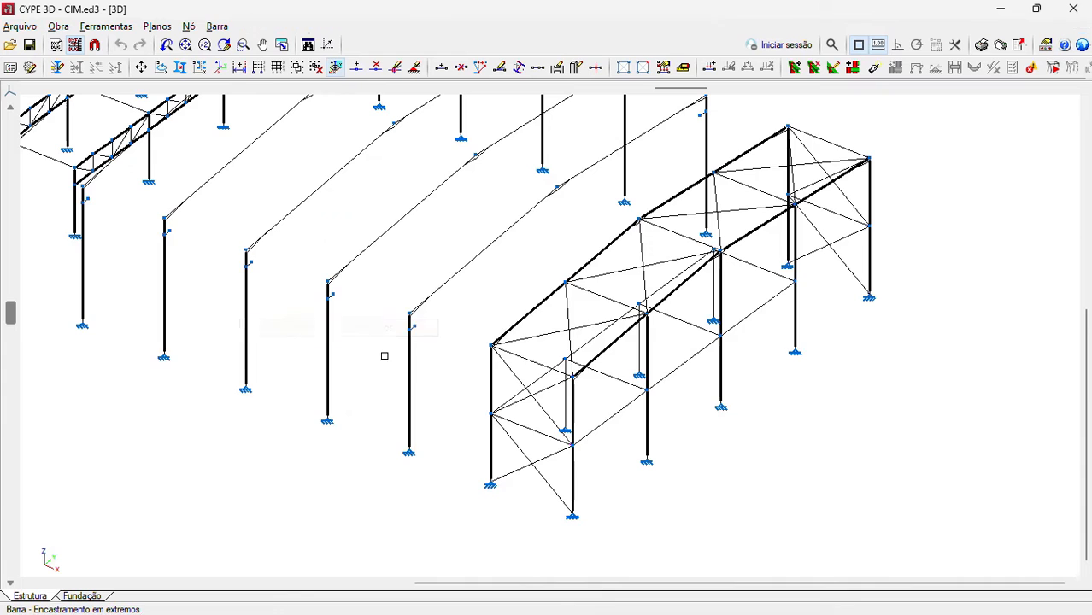
pyautogui.click(647, 438)
pyautogui.rightClick(646, 434)
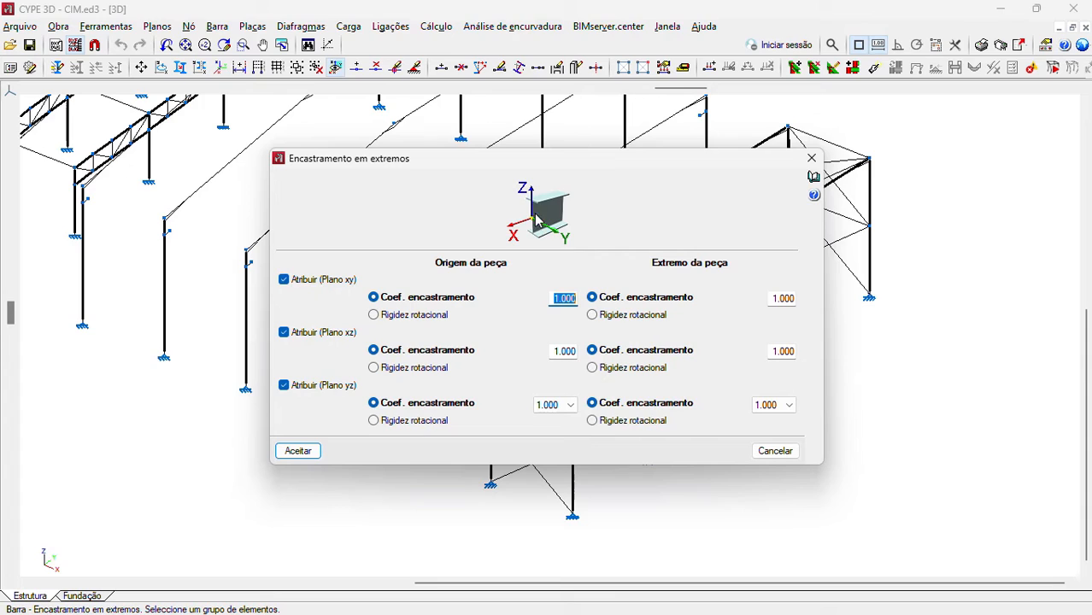
pyautogui.click(433, 421)
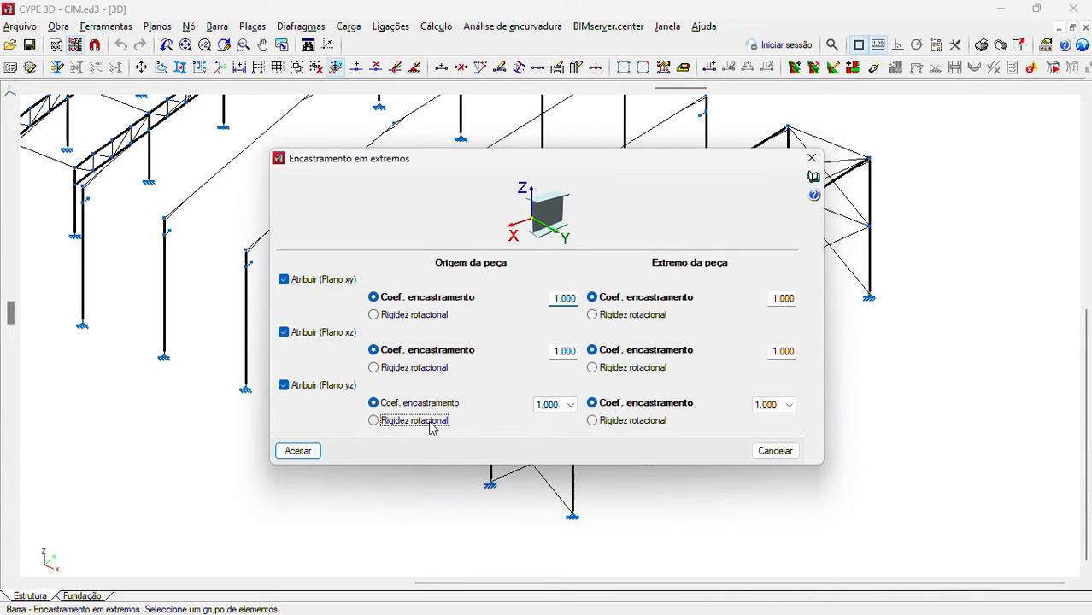
pyautogui.click(621, 427)
pyautogui.press('Return')
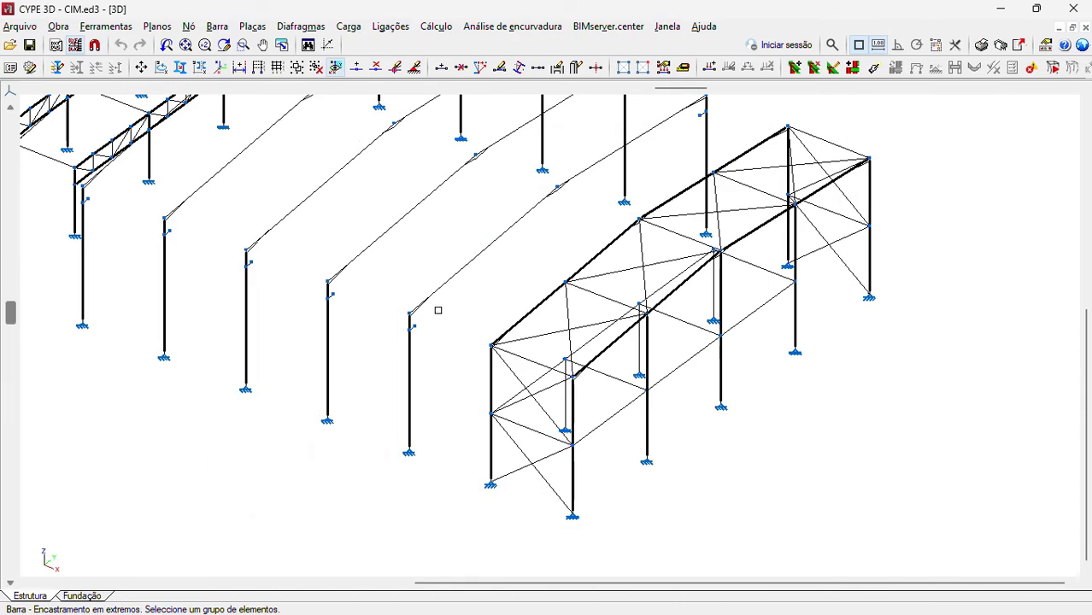
# - Start a new plate with a generic orthotropic material and fill in its properties using the CLT panel assistant's default values
pyautogui.click(253, 26)
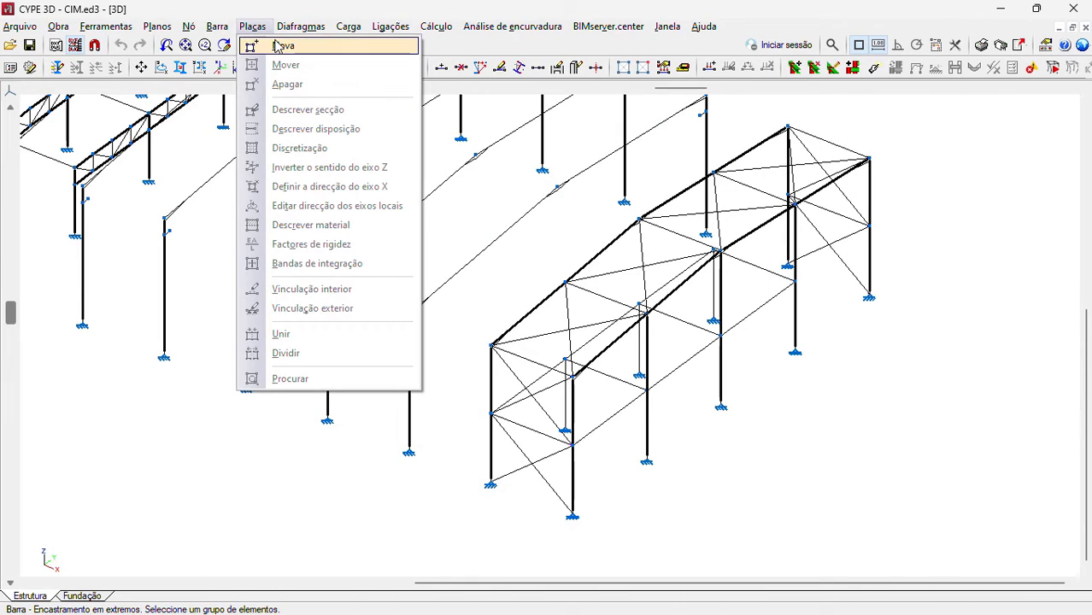
pyautogui.click(277, 46)
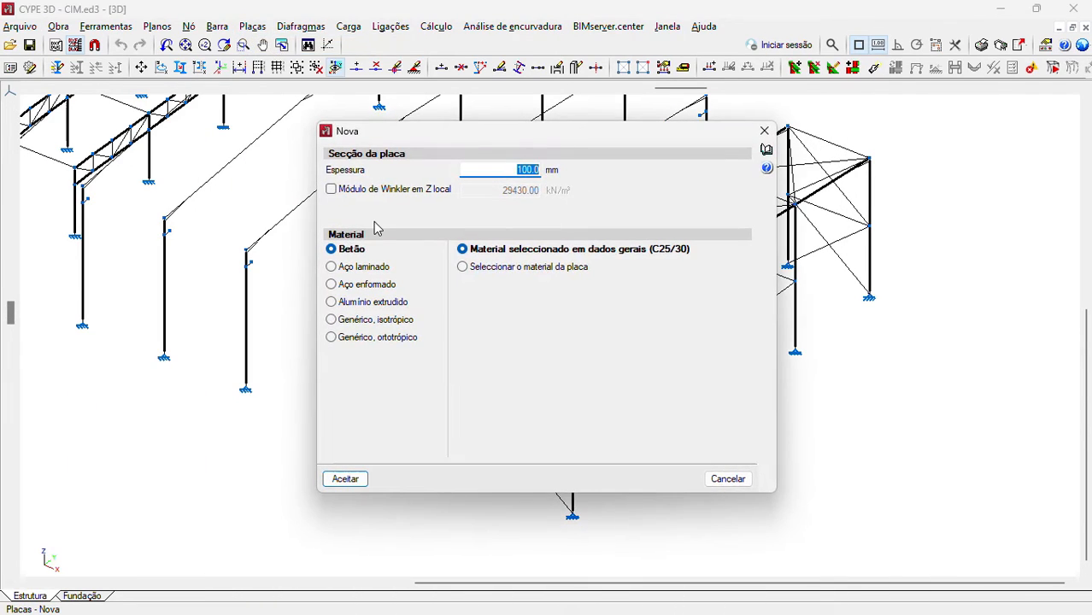
pyautogui.click(371, 340)
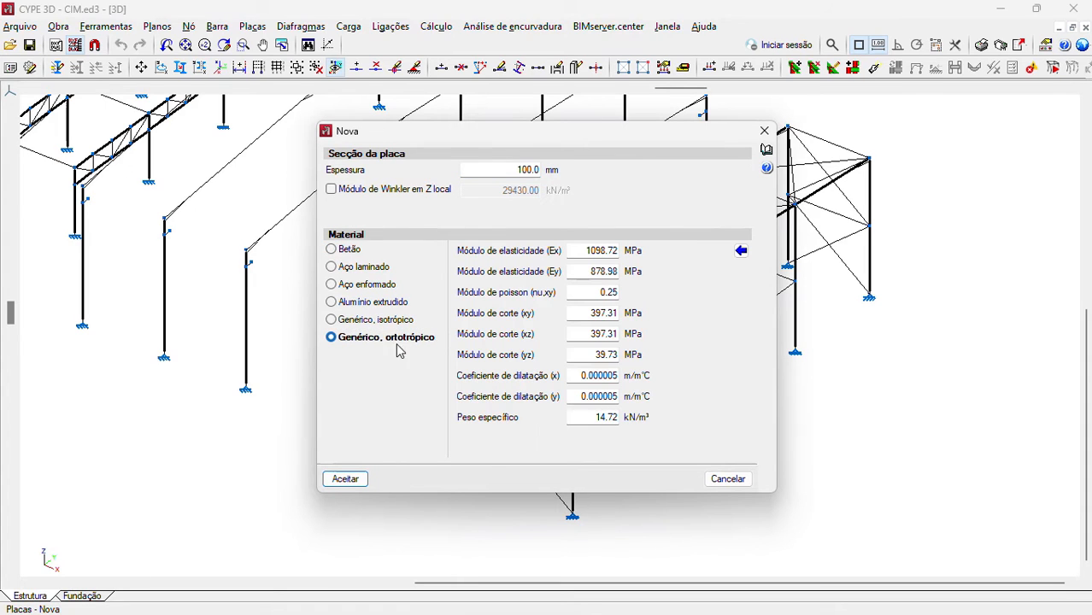
pyautogui.click(741, 251)
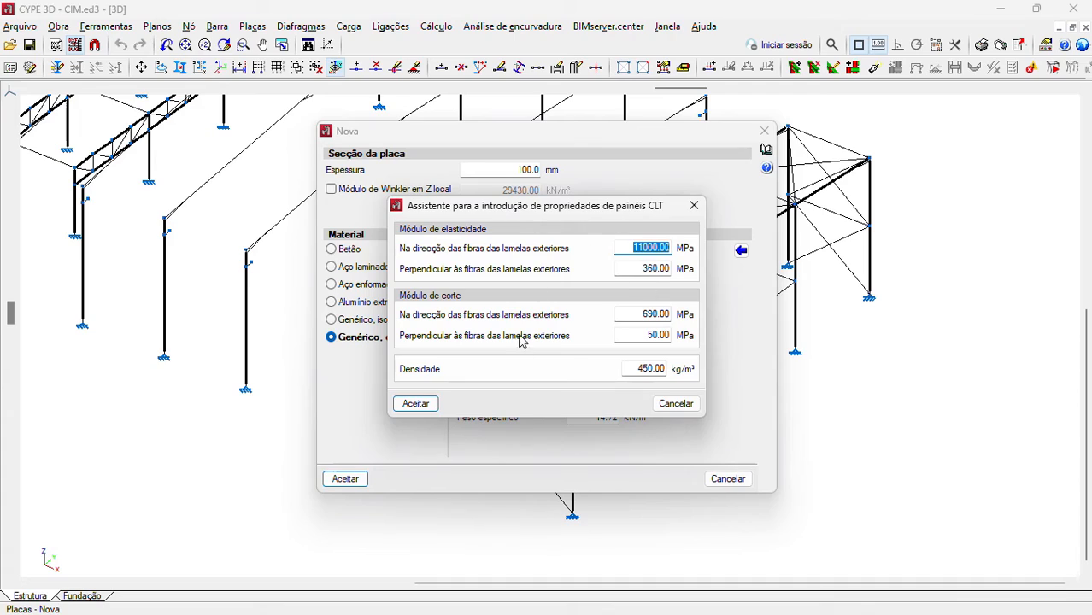
pyautogui.click(427, 406)
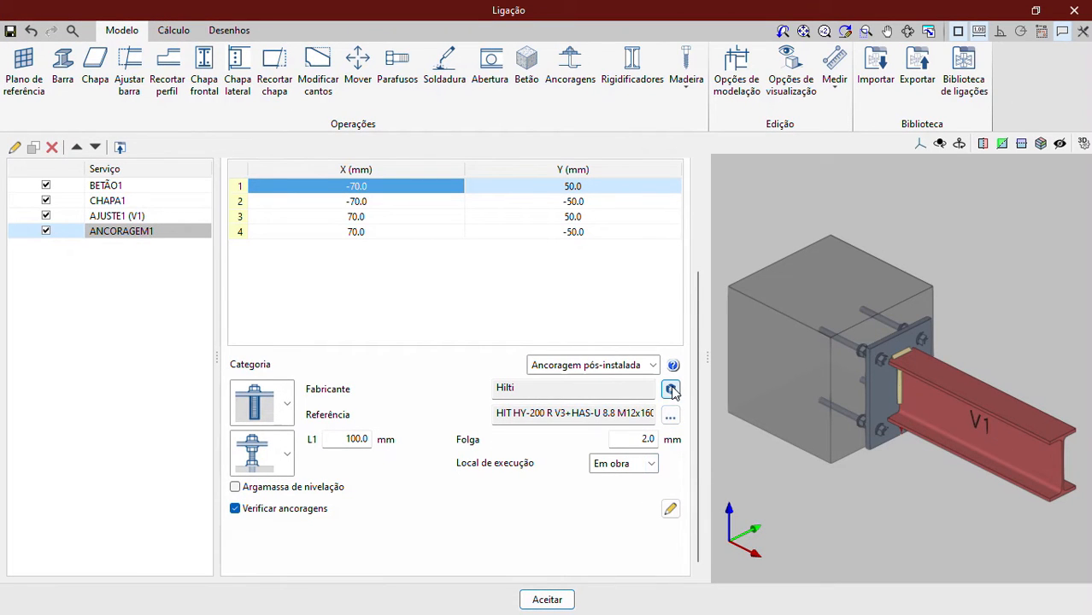
# - In the connection editor, review ANCORAGEM1's manufacturer catalogues, the selectable manufacturers and the anchor verification settings, including those for shear
pyautogui.click(672, 389)
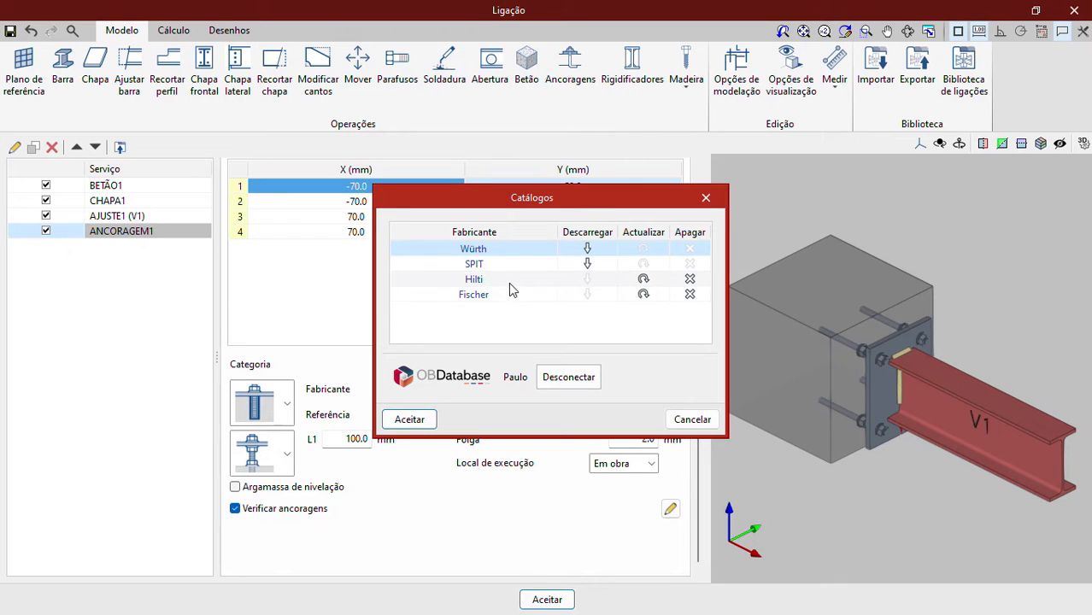
pyautogui.click(677, 418)
pyautogui.click(671, 420)
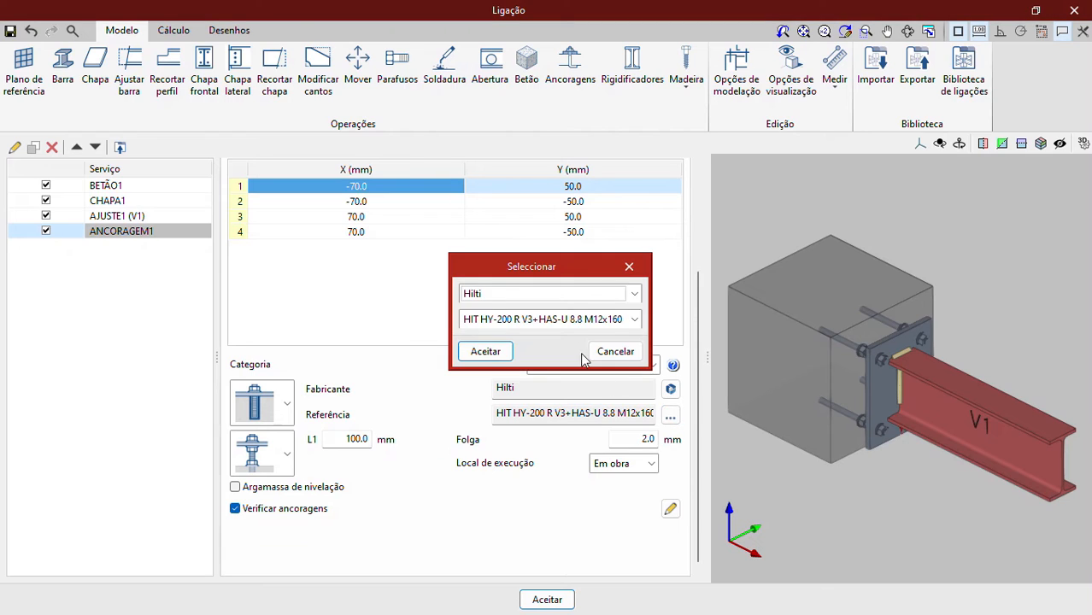
pyautogui.click(579, 299)
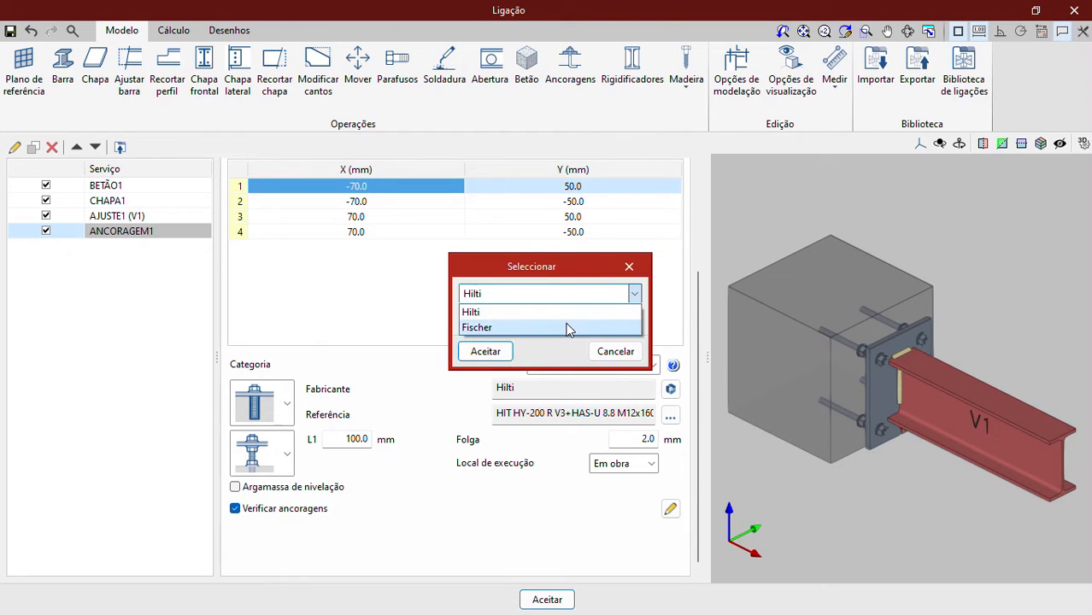
pyautogui.click(623, 358)
pyautogui.click(623, 358)
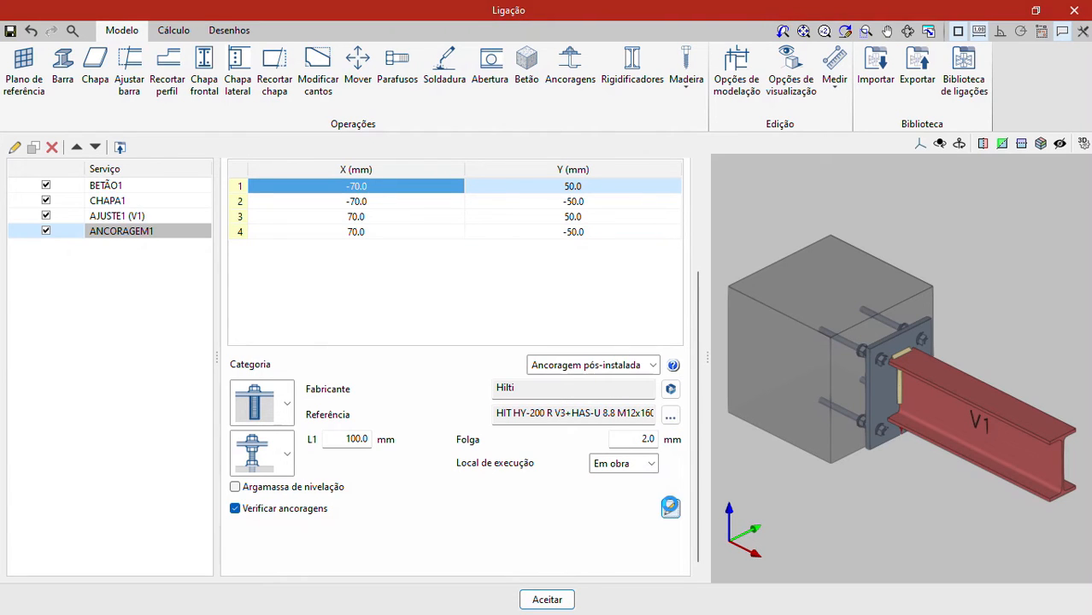
pyautogui.click(669, 509)
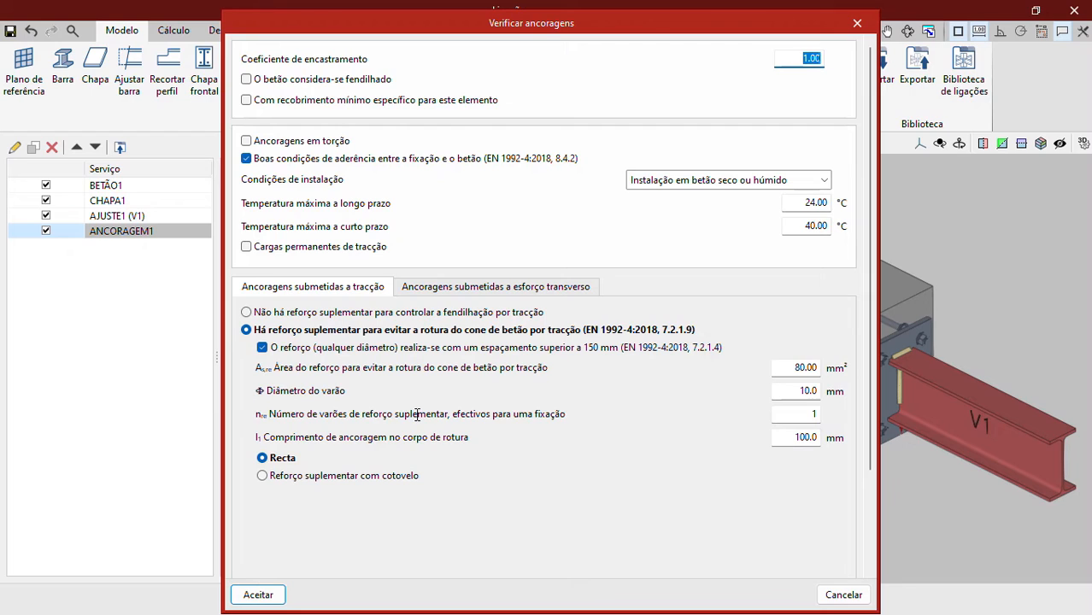
pyautogui.click(428, 291)
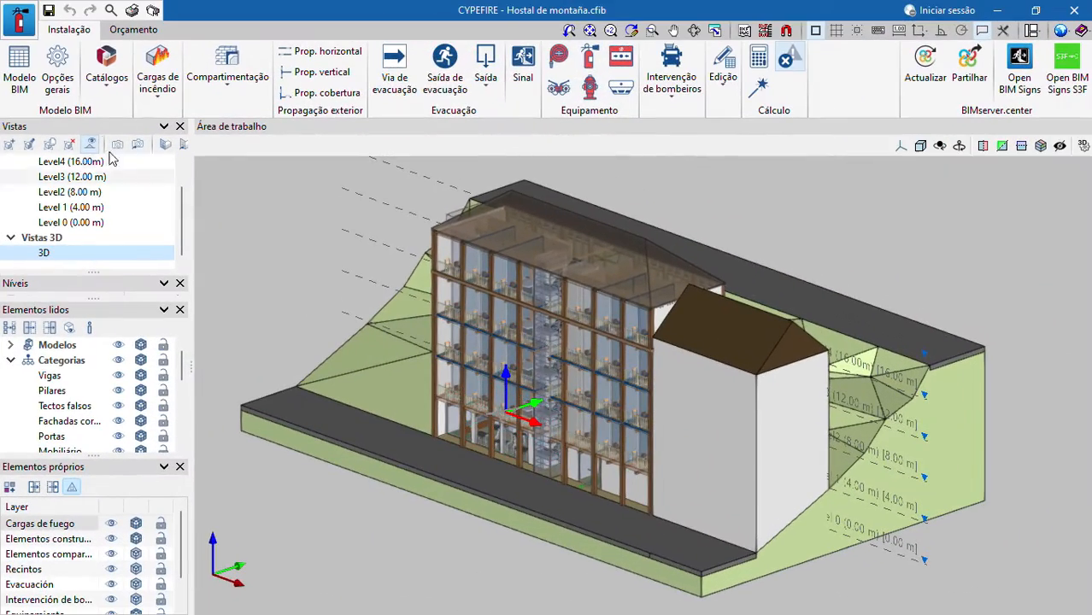
# - Switch to CYPEFIRE and examine the checks applicable to fire sectors for each use type in the general options
pyautogui.click(68, 79)
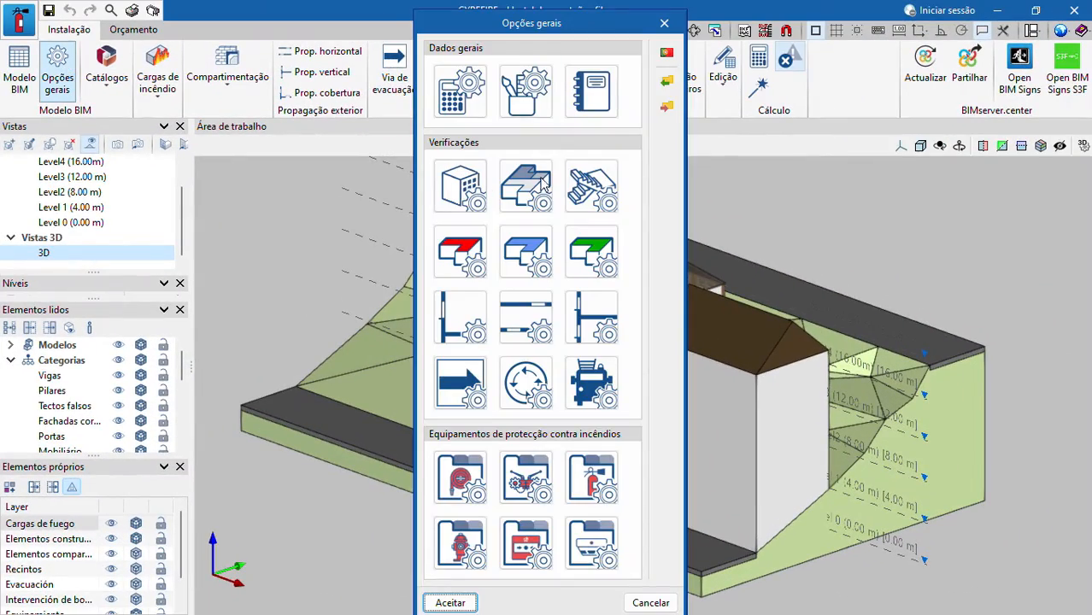
pyautogui.click(667, 55)
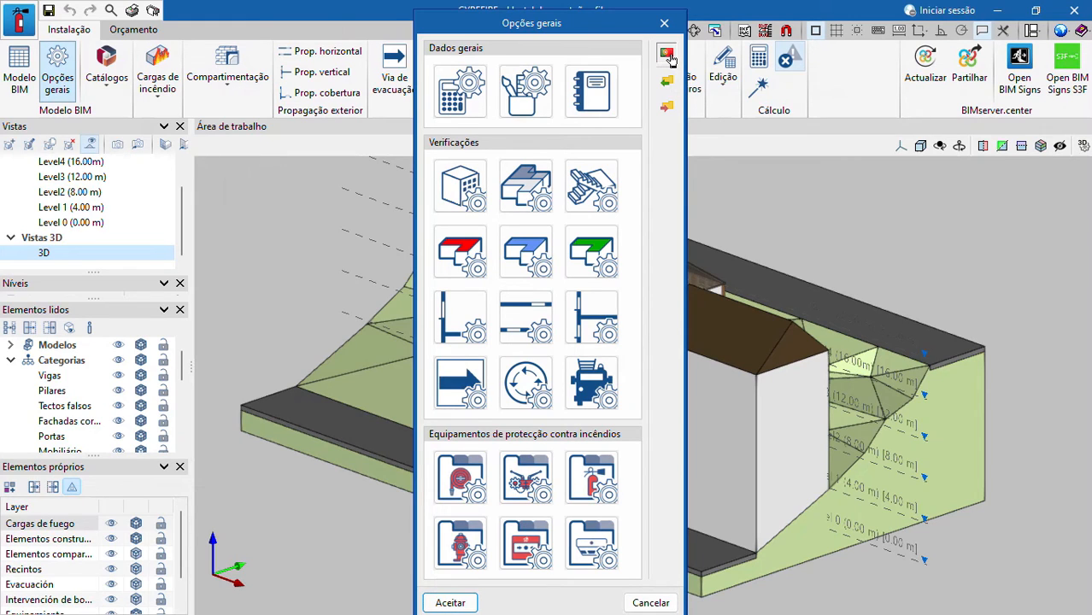
pyautogui.click(548, 358)
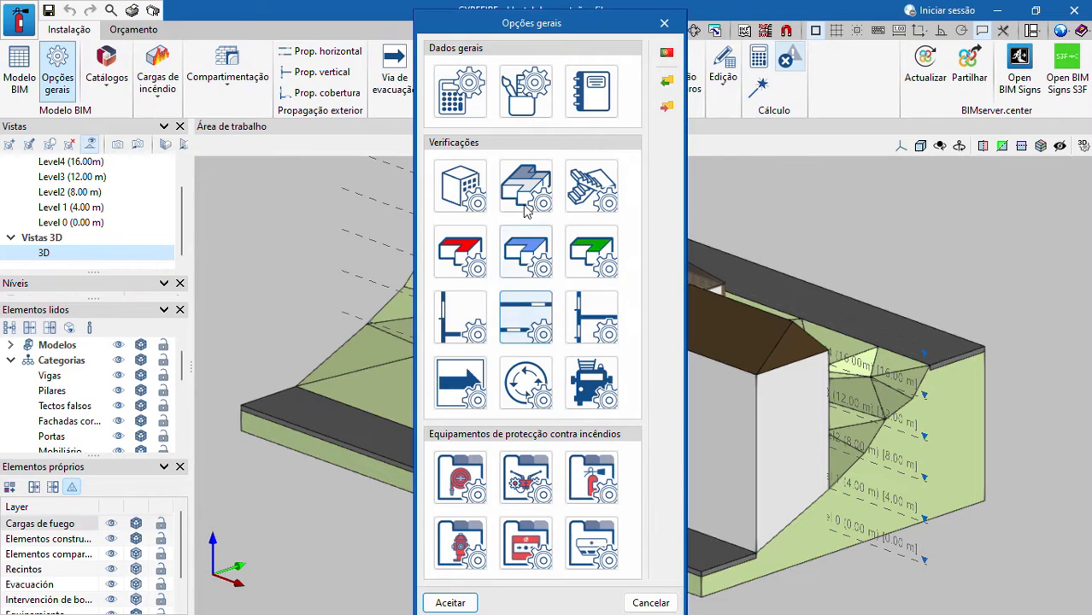
pyautogui.click(525, 184)
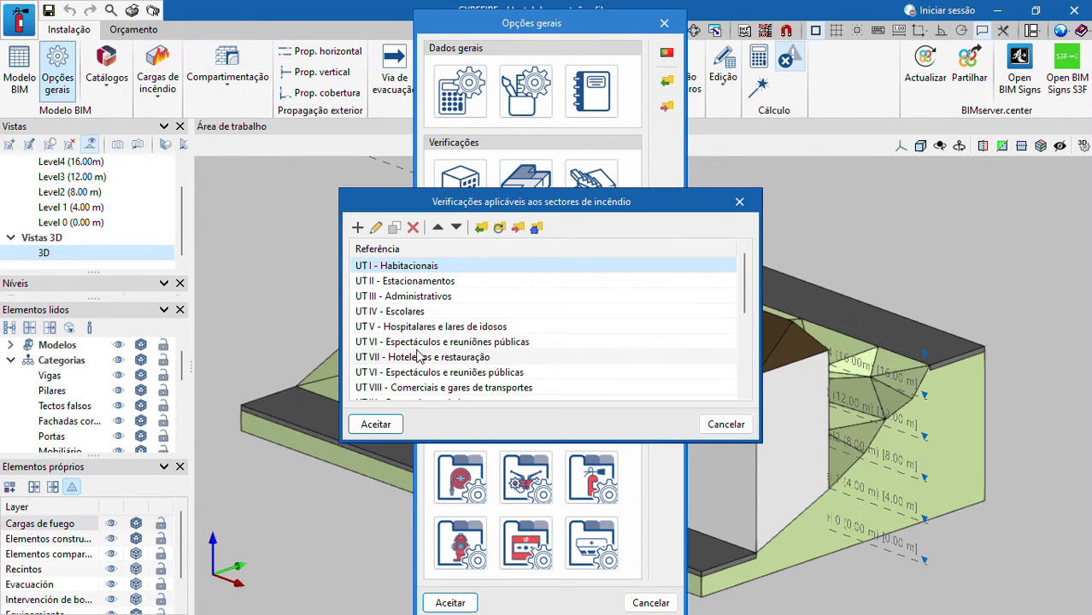
pyautogui.click(413, 387)
pyautogui.scroll(-3, 432, 357)
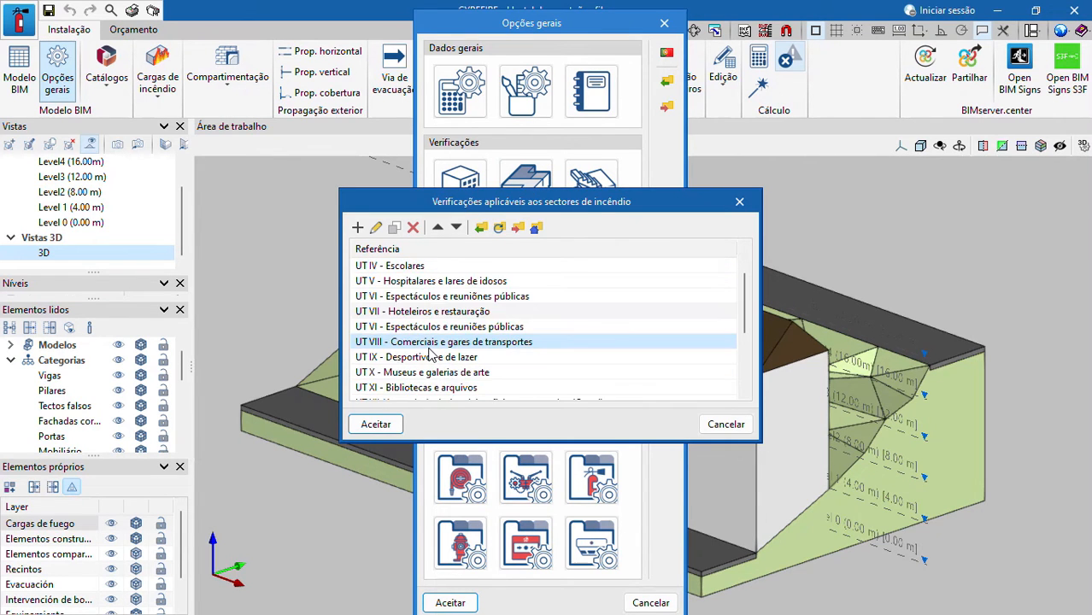
pyautogui.scroll(1, 436, 317)
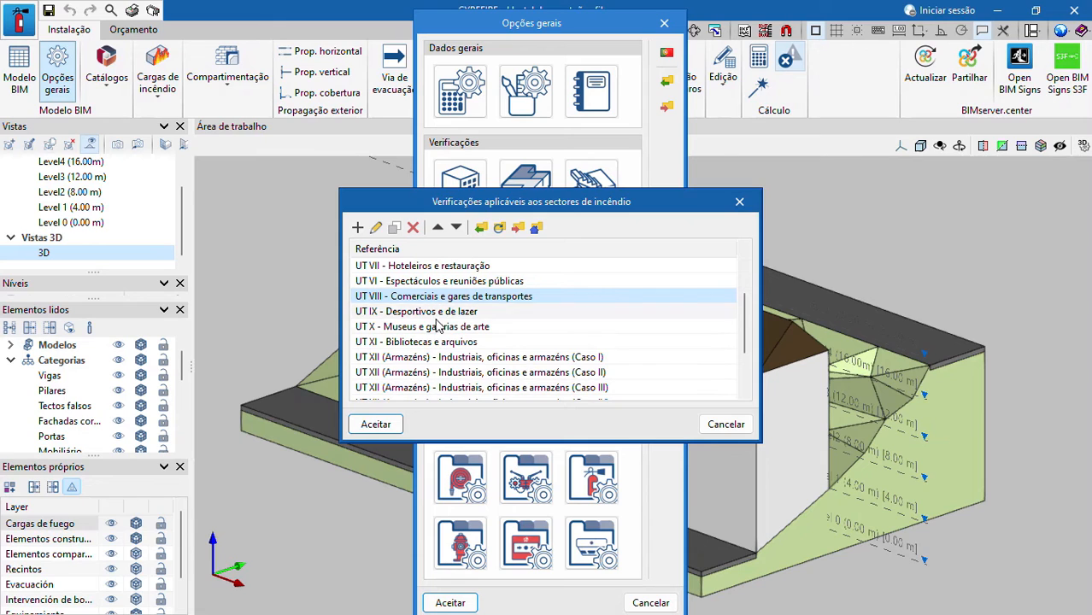
pyautogui.scroll(-1, 440, 346)
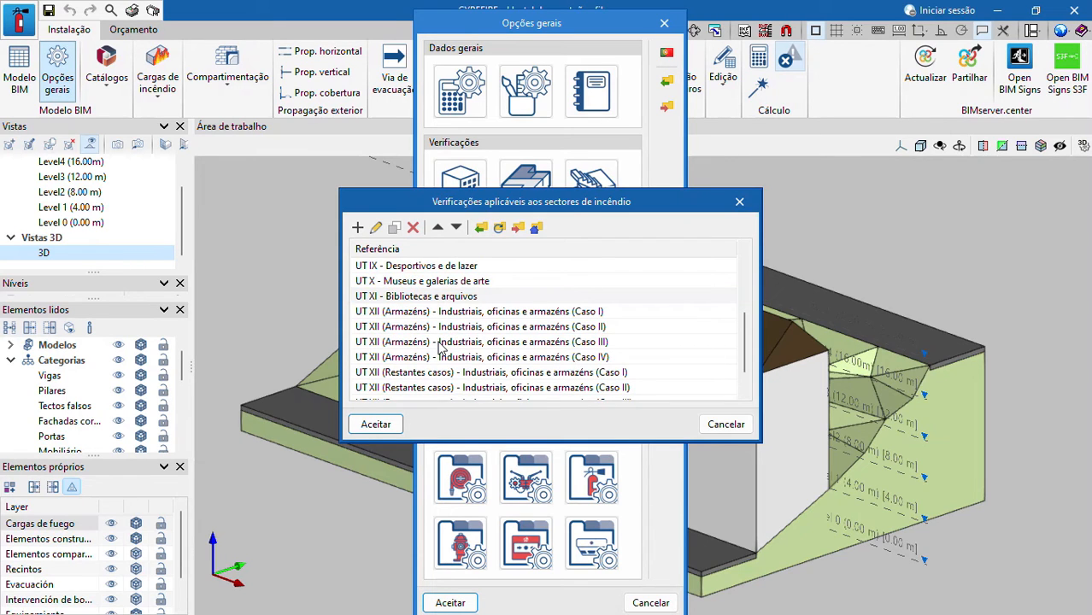
pyautogui.scroll(-1, 440, 344)
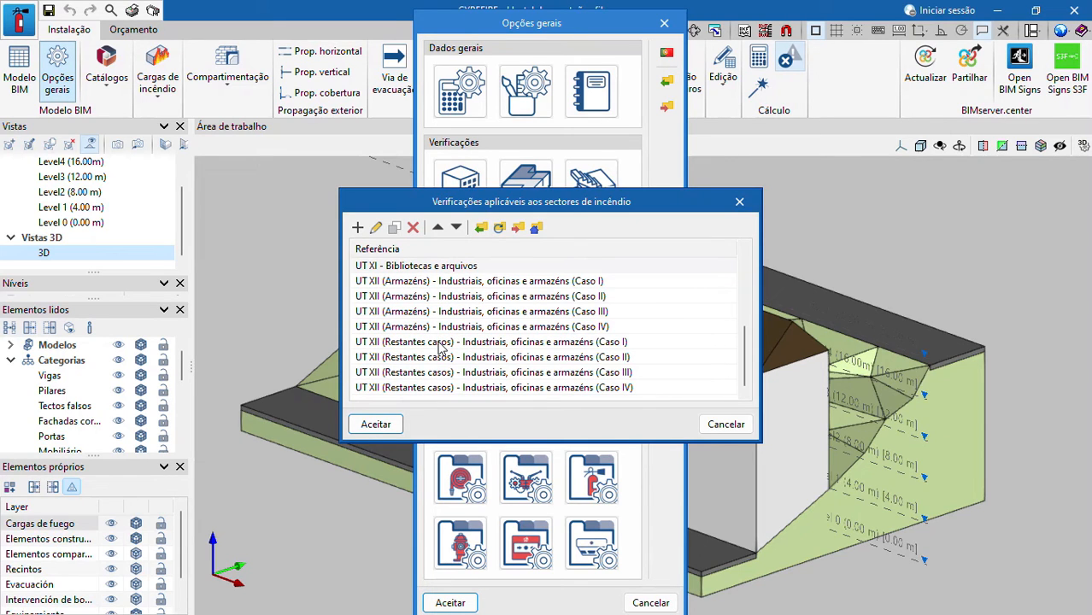
pyautogui.scroll(1, 440, 346)
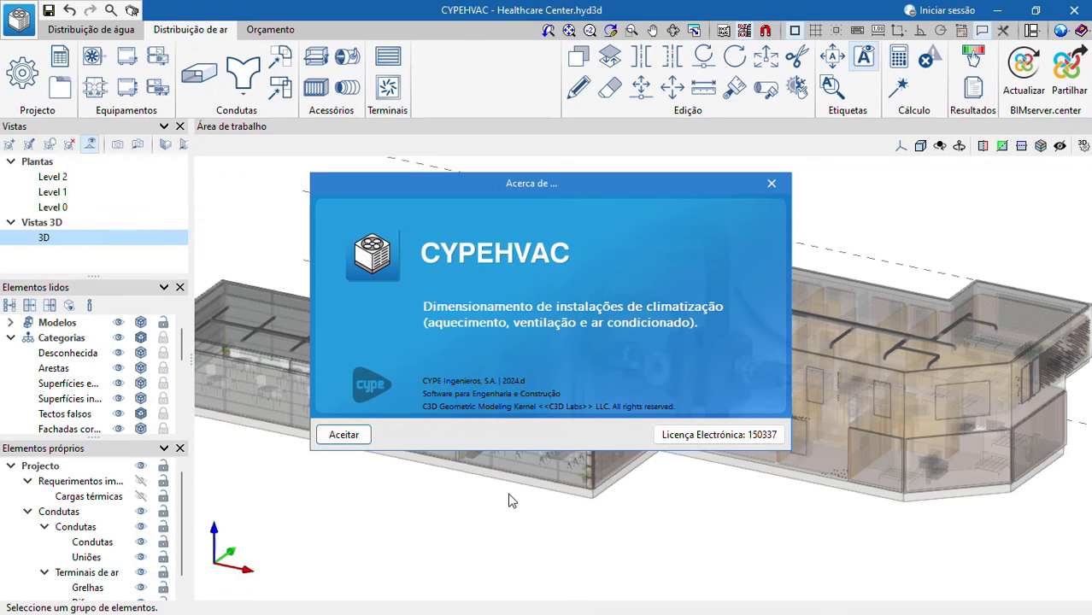
# - Switch to CYPEHVAC, dismiss the program information and hide the imported models so only the duct network is displayed
pyautogui.click(345, 435)
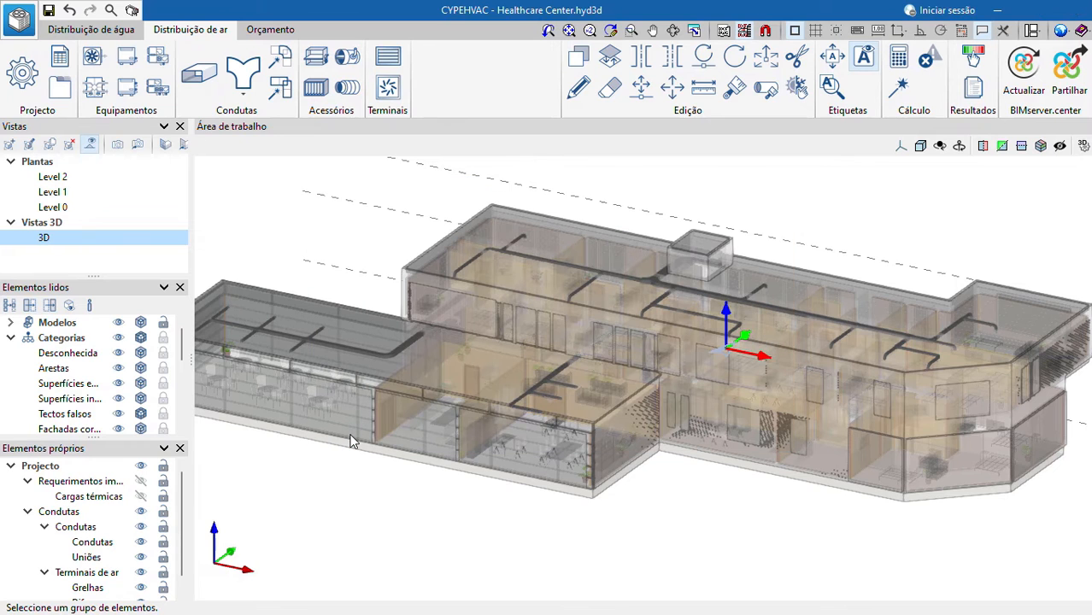
pyautogui.scroll(3, 366, 438)
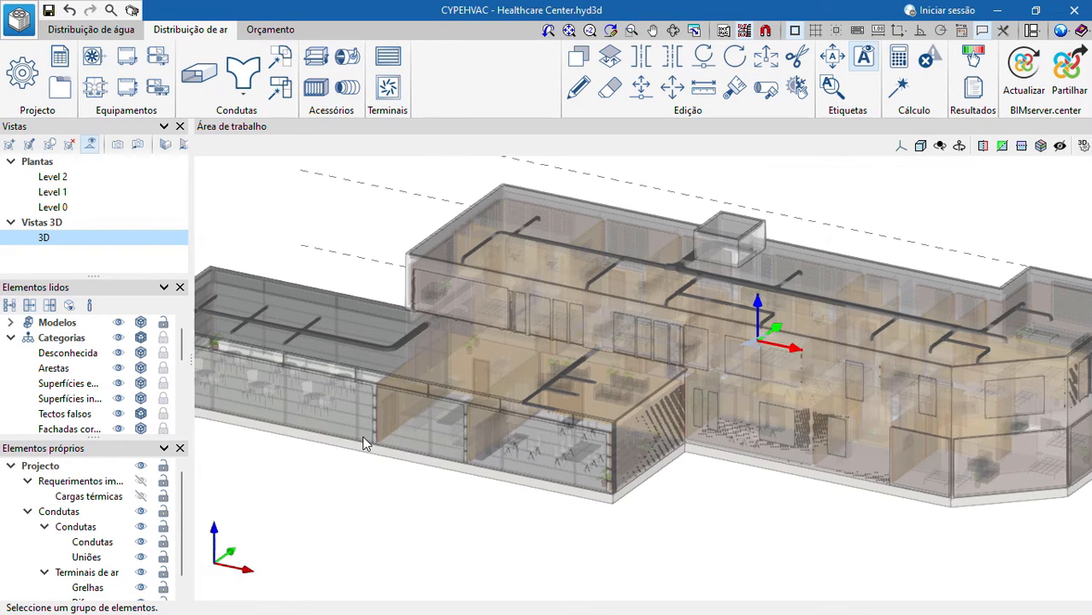
pyautogui.moveTo(561, 434); pyautogui.dragTo(500, 440, button='middle')
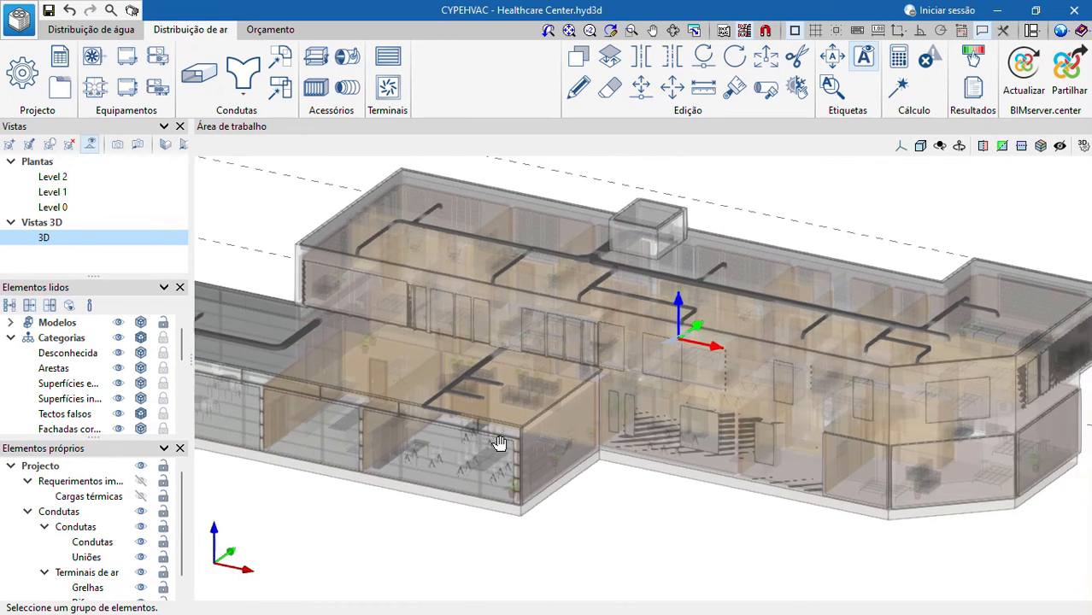
pyautogui.click(119, 322)
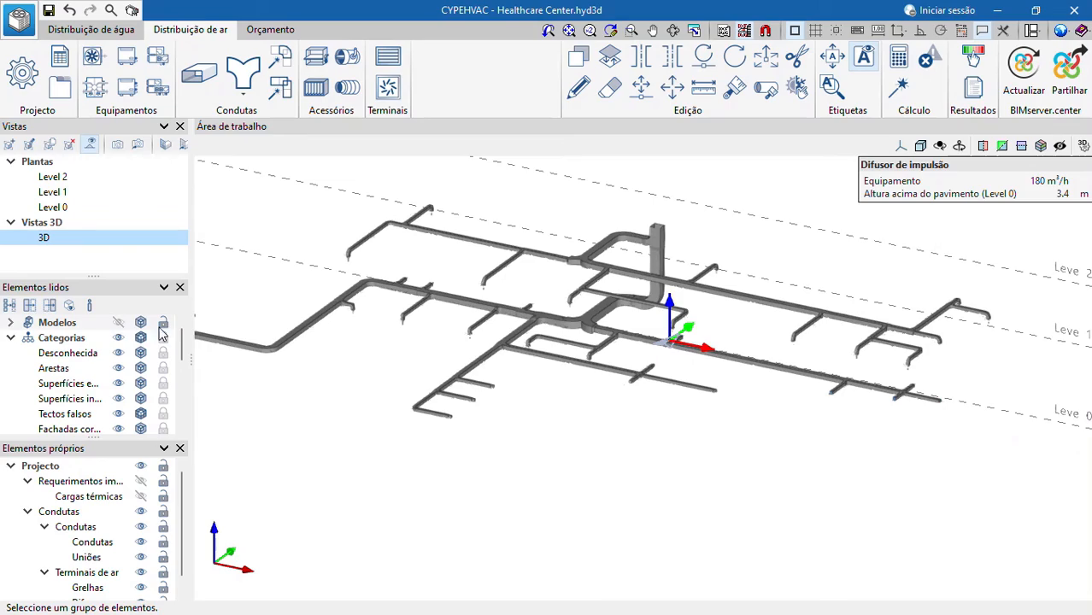
# - In the Edifício multifamiliar project, hide the imported models and inspect the water distribution pipes and emitters in 3D
pyautogui.moveTo(523, 386)
pyautogui.mouseDown(button='middle')
pyautogui.moveTo(524, 368)
pyautogui.moveTo(554, 358)
pyautogui.moveTo(580, 385)
pyautogui.mouseUp(button='middle')
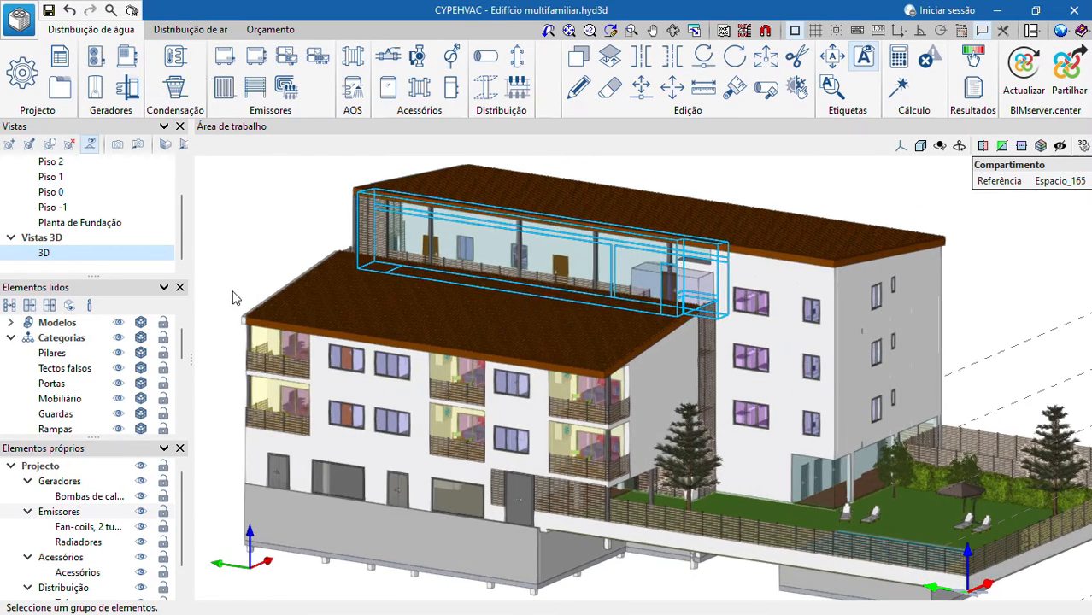
pyautogui.click(119, 323)
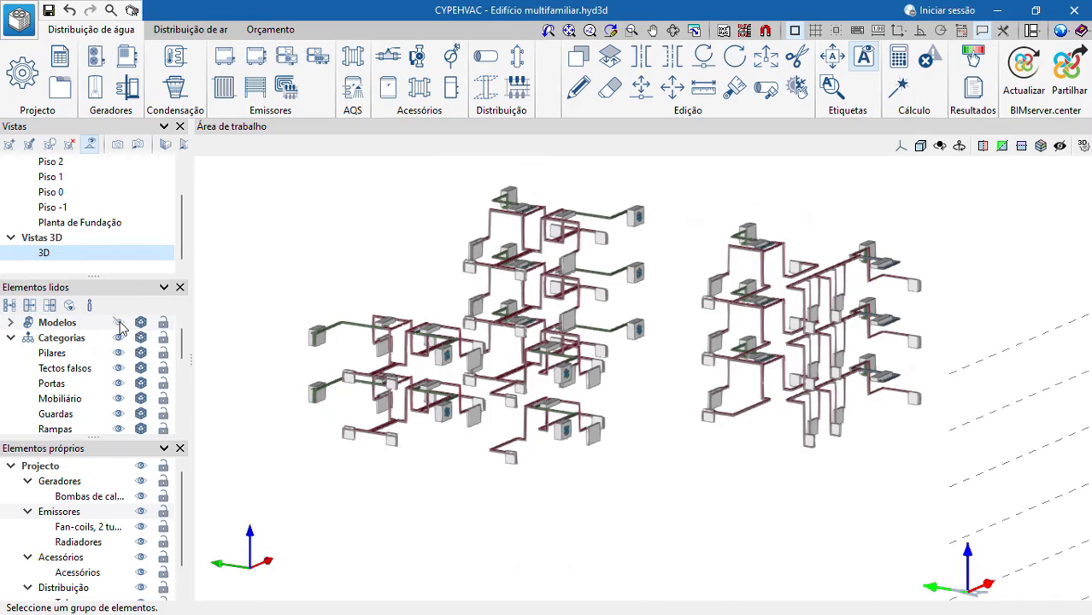
pyautogui.scroll(5, 452, 274)
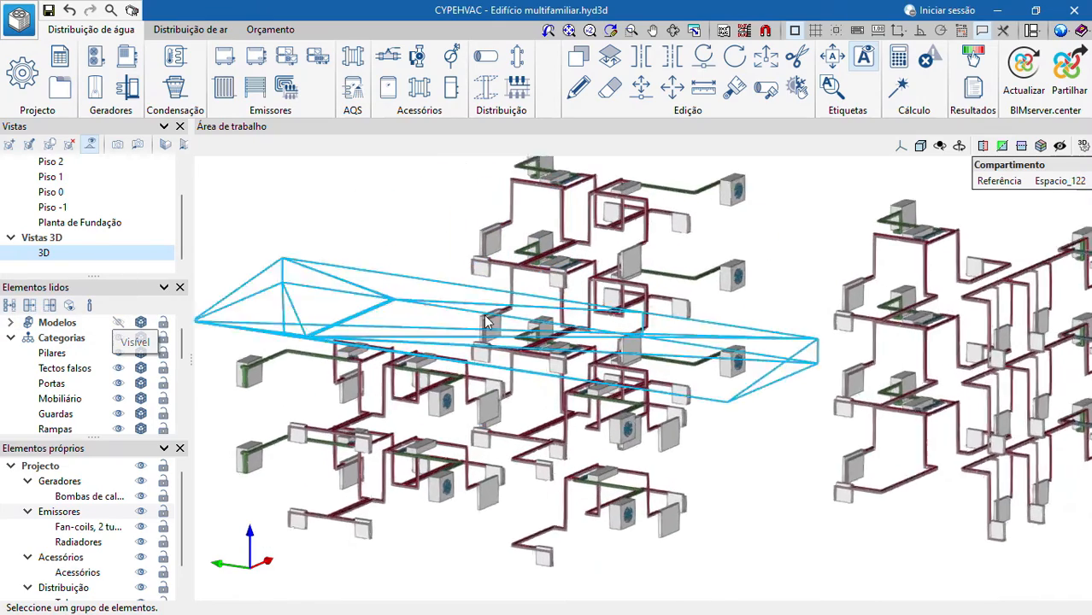
pyautogui.keyDown('shift'); pyautogui.moveTo(570, 366); pyautogui.dragTo(461, 374, button='middle'); pyautogui.keyUp('shift')
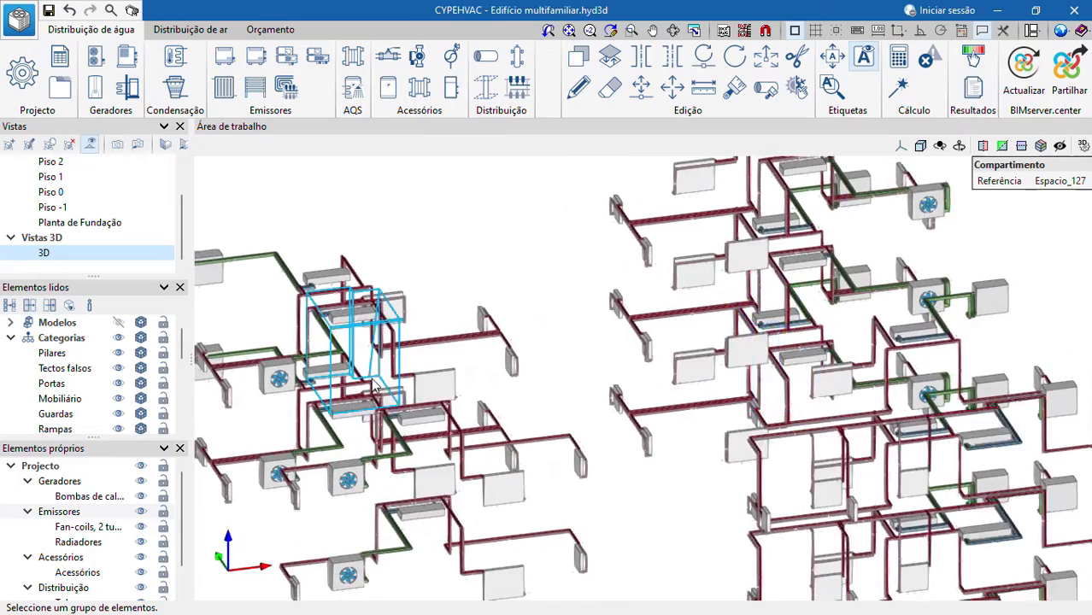
pyautogui.scroll(2, 385, 391)
pyautogui.scroll(4, 384, 390)
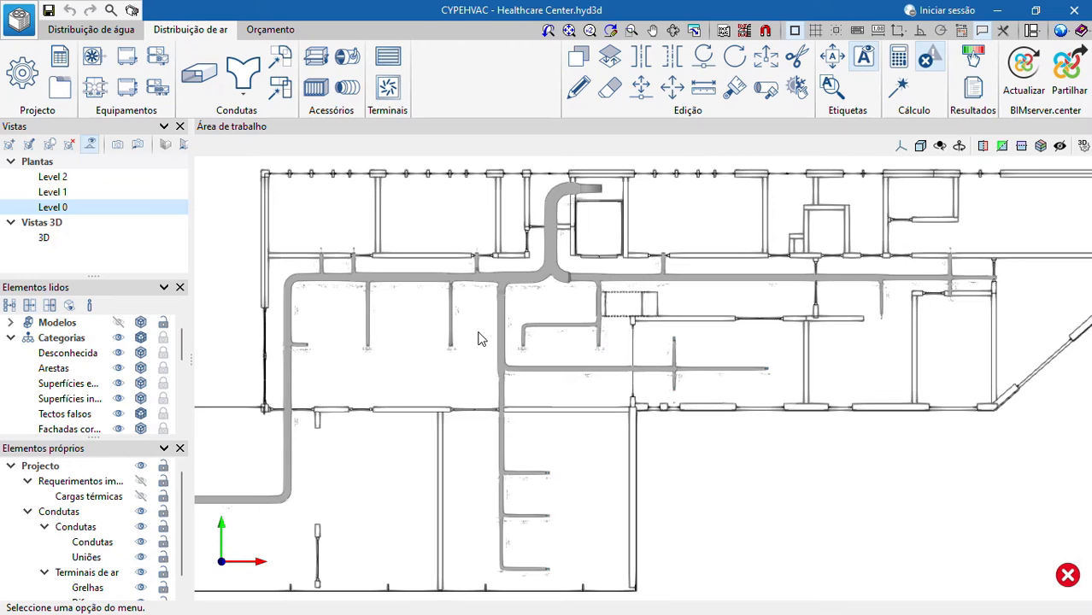
# - In the Healthcare Center project, compare the water distribution tools with the air distribution tools, including those for ducts
pyautogui.click(126, 32)
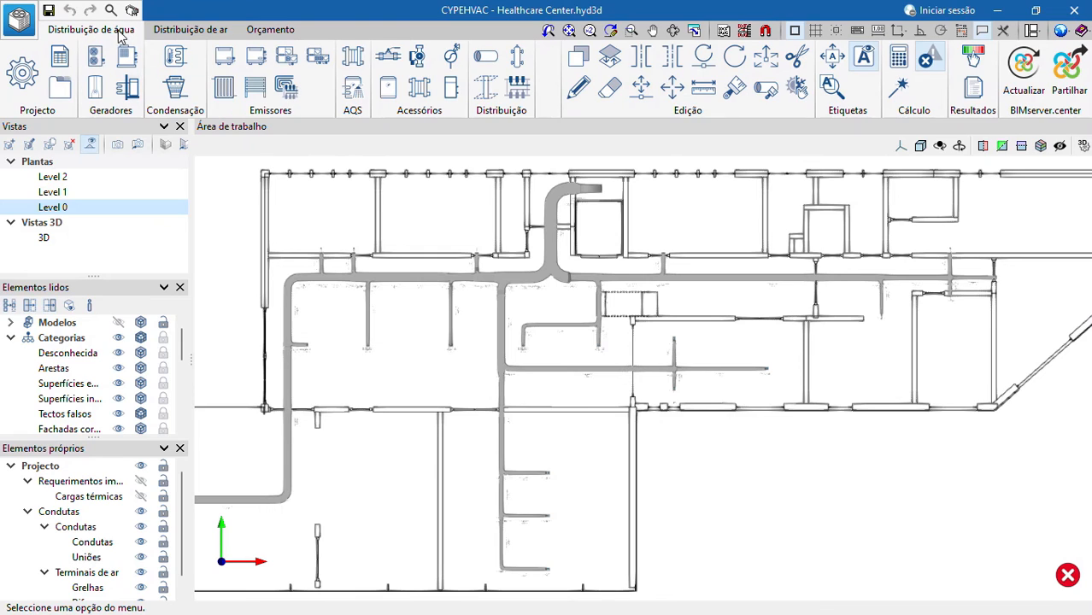
pyautogui.click(163, 32)
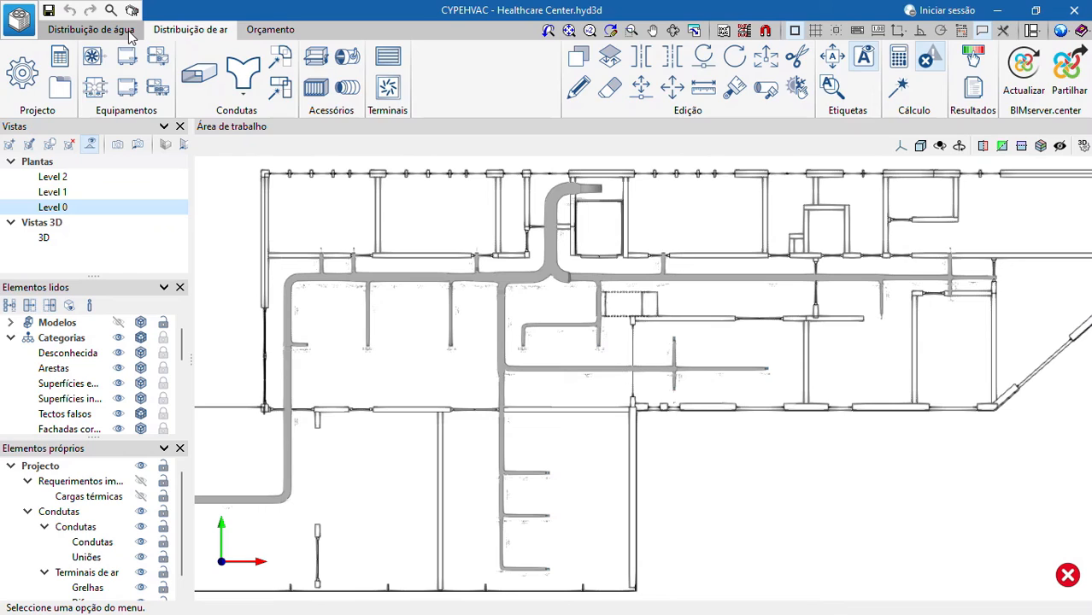
pyautogui.click(130, 34)
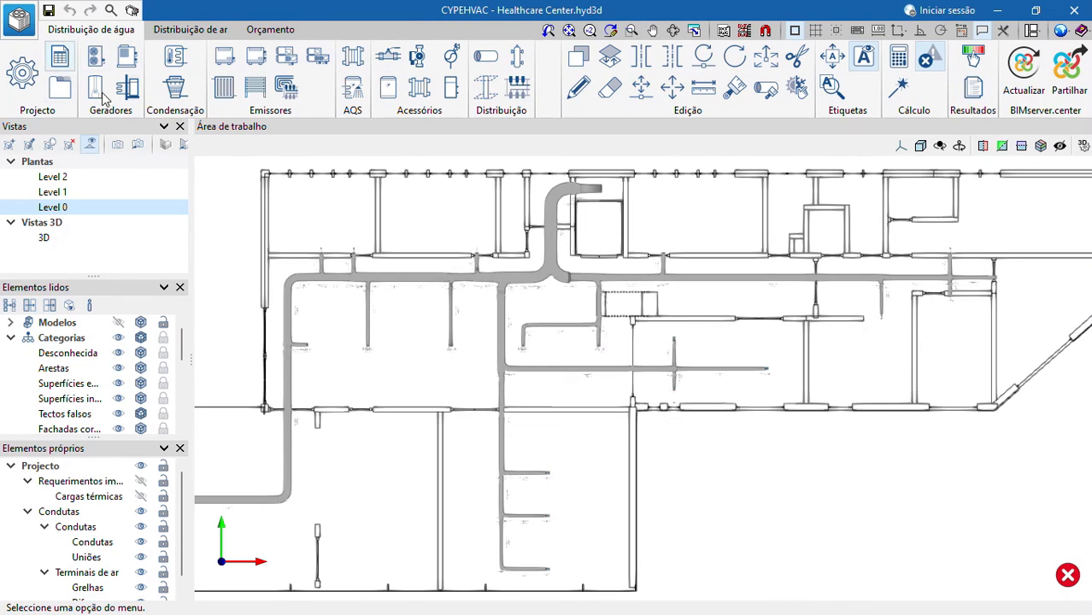
pyautogui.click(182, 30)
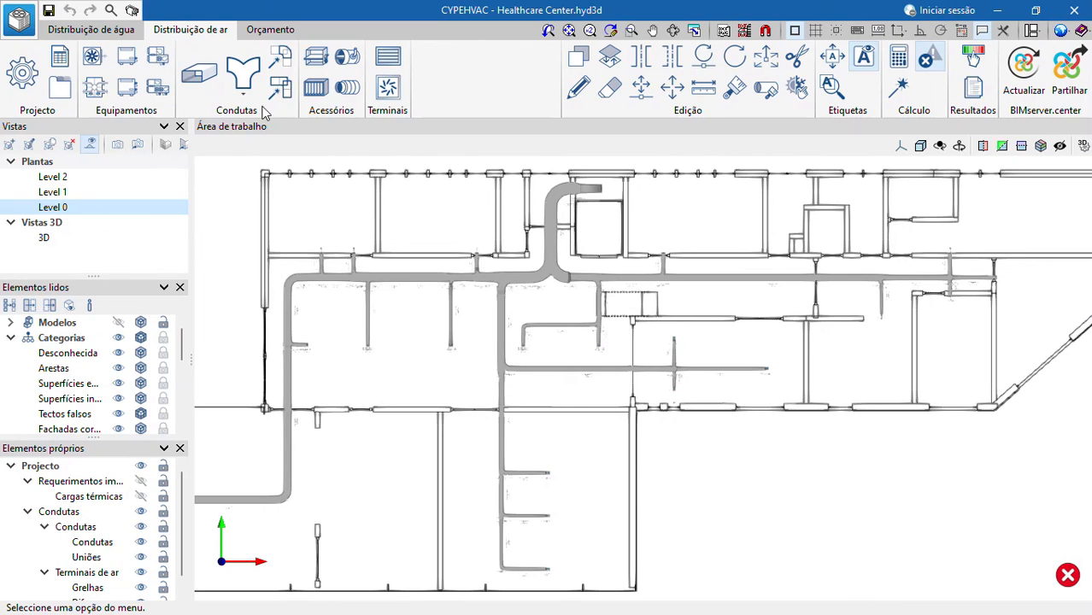
pyautogui.click(200, 75)
# - Open the results documentation and review the listing of the most unfavourable duct sections (Tramos mais desfavoráveis)
pyautogui.click(972, 88)
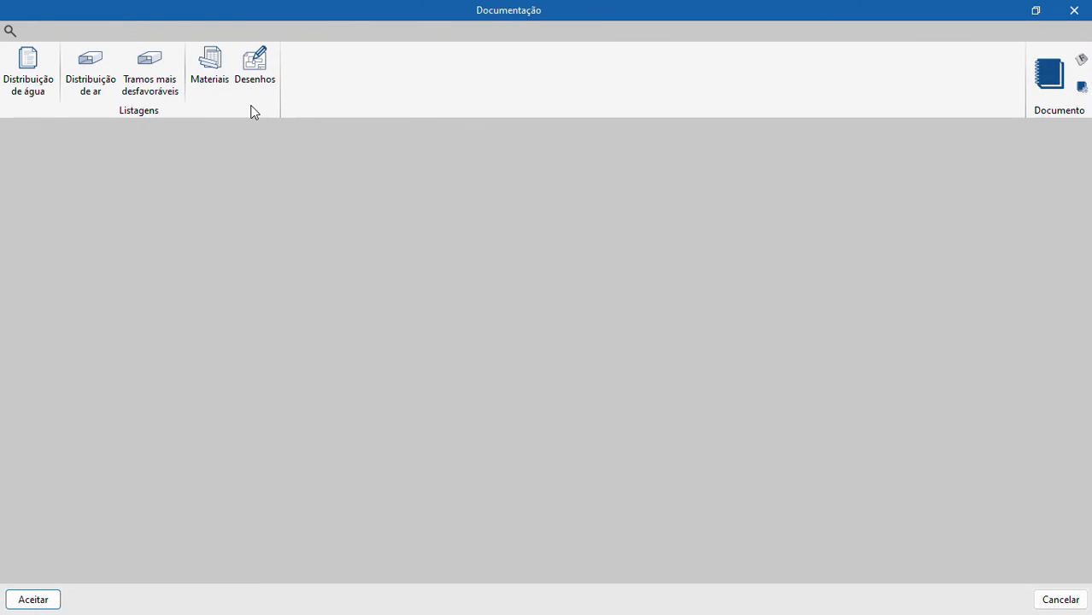
pyautogui.click(155, 81)
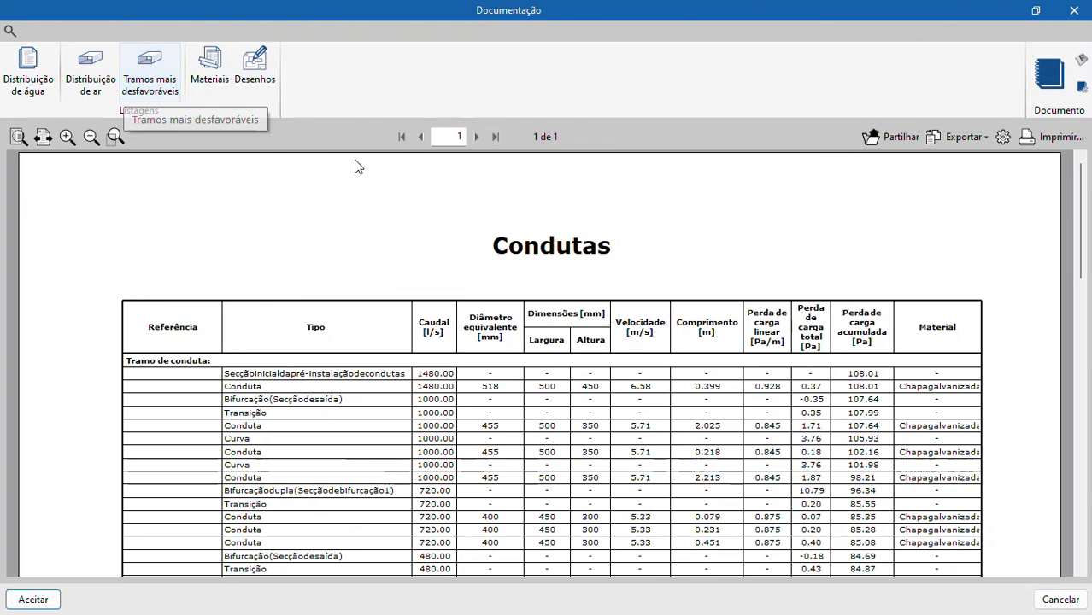
pyautogui.scroll(-1, 468, 233)
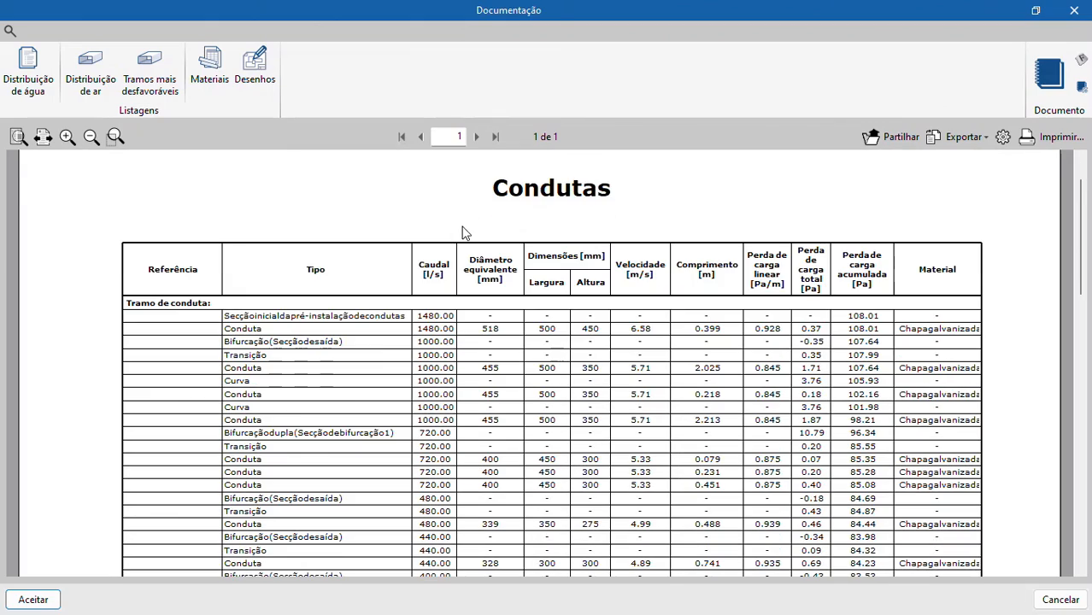
pyautogui.scroll(-4, 489, 224)
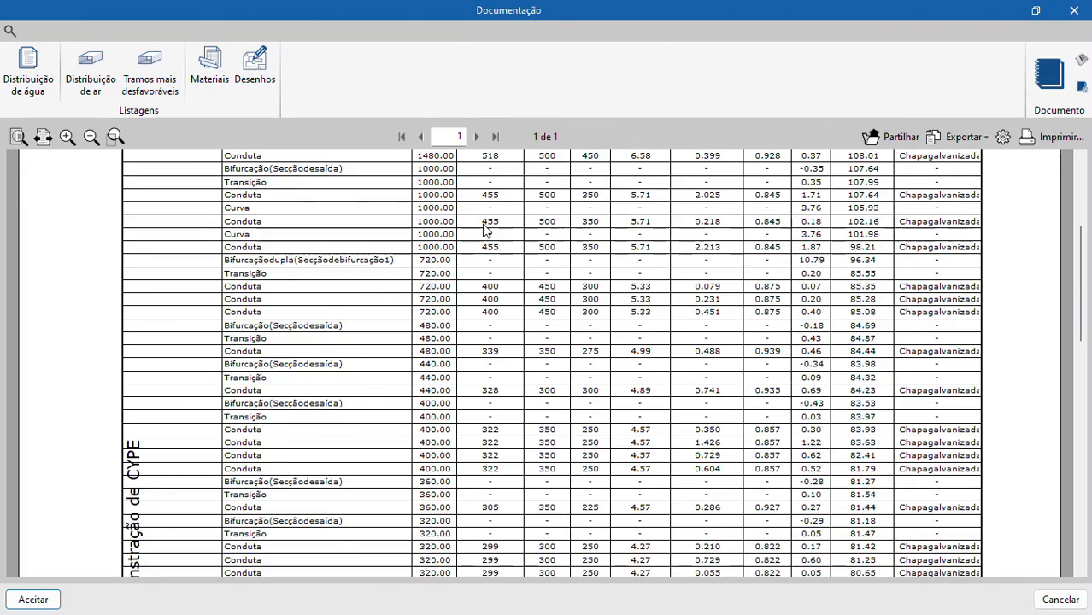
pyautogui.scroll(5, 485, 229)
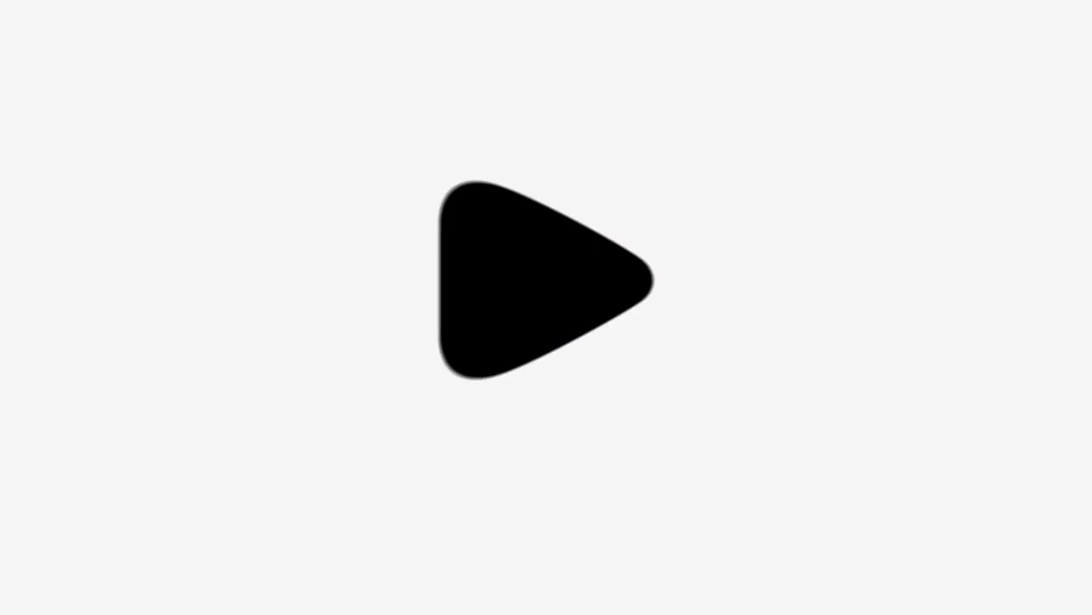